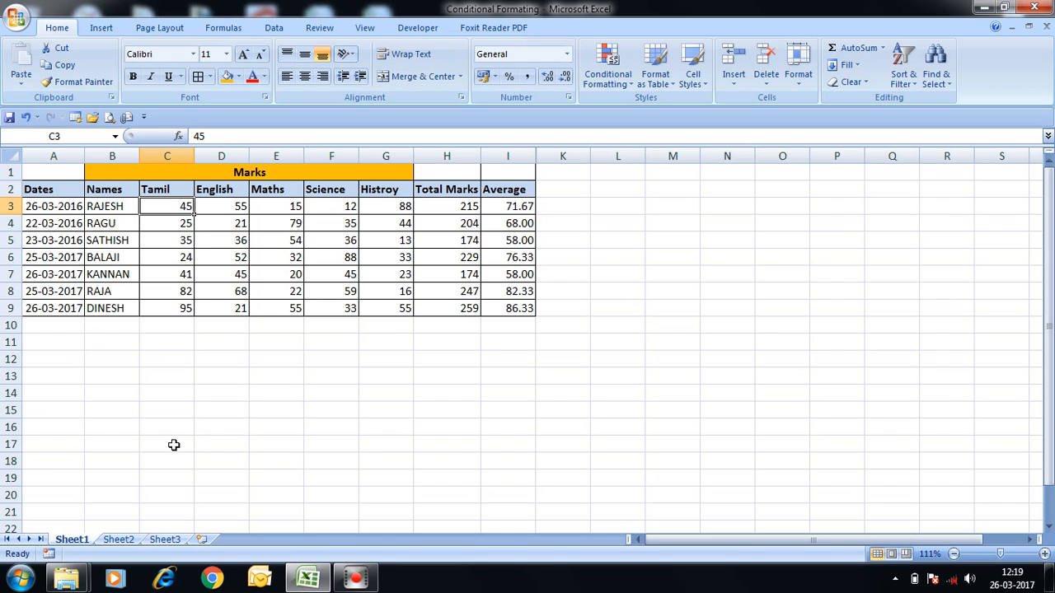
pyautogui.click(42, 172)
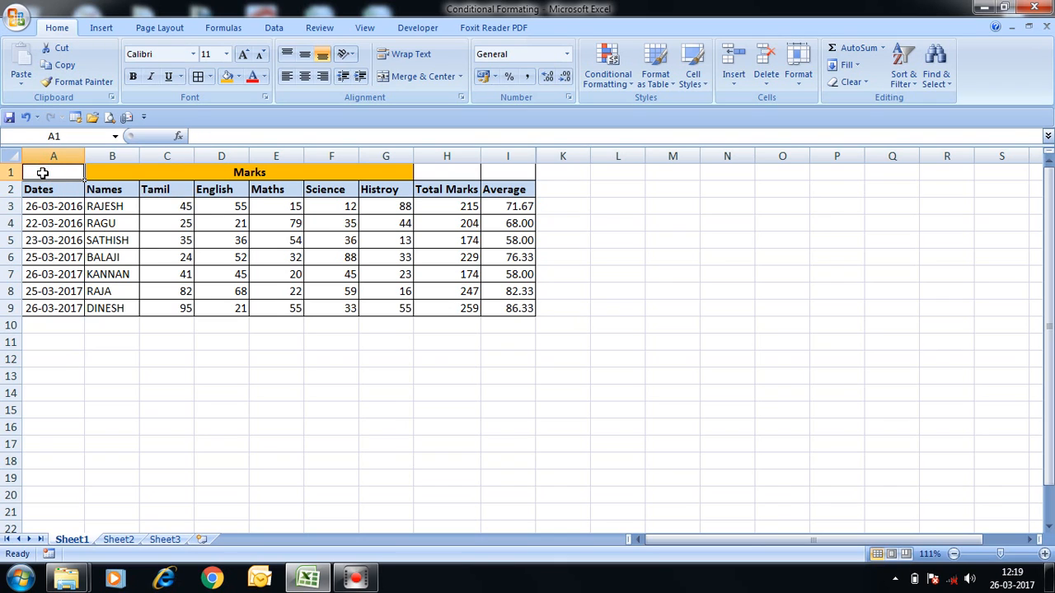
pyautogui.keyDown('shift'); pyautogui.click(526, 309); pyautogui.keyUp('shift')
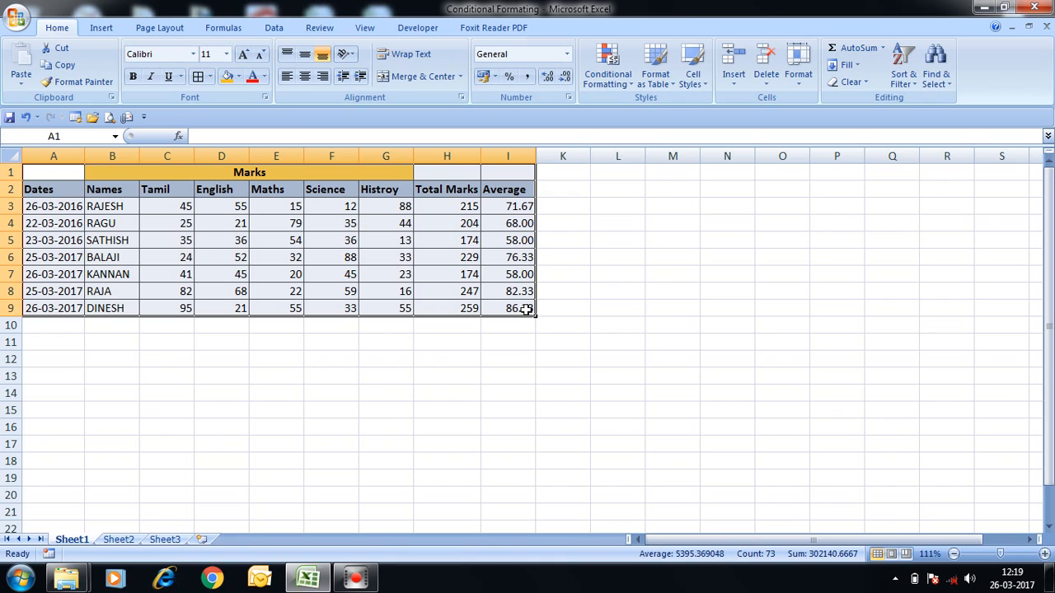
# - Center-align the subject marks, totals and averages in cells C3:I9
pyautogui.click(167, 208)
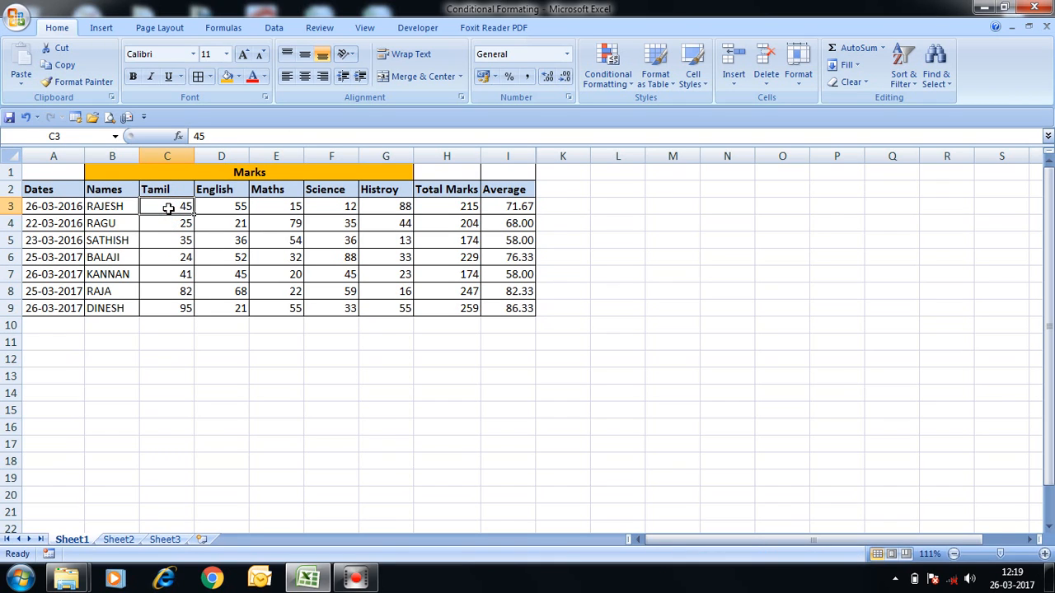
pyautogui.hotkey('shift', 'Right')
pyautogui.hotkey('shift', 'Right')
pyautogui.hotkey('shift', 'Right')
pyautogui.hotkey('shift', 'Right')
pyautogui.hotkey('shift', 'Right')
pyautogui.hotkey('shift', 'Right')
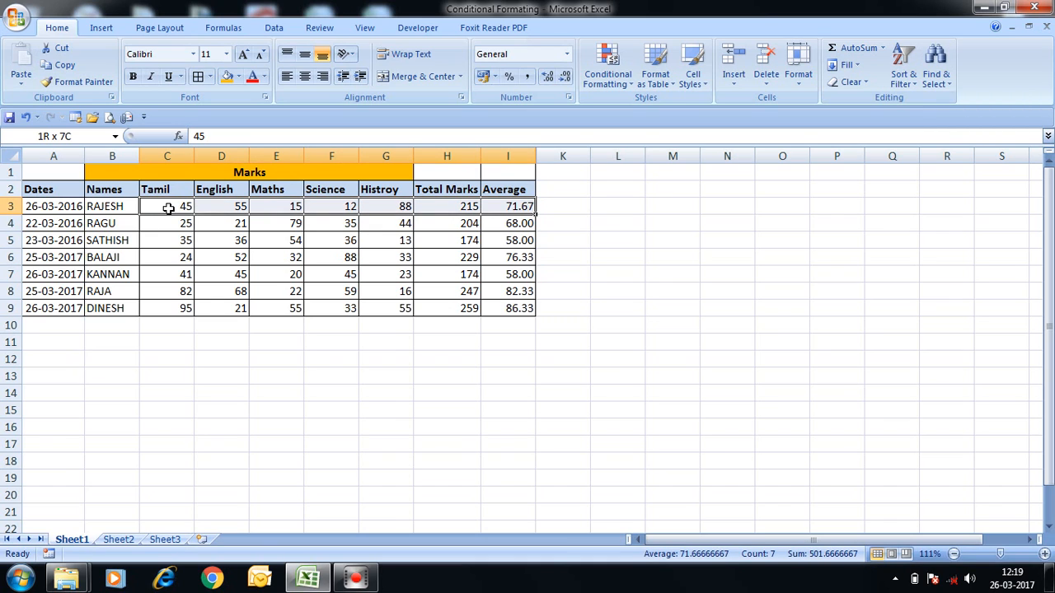
pyautogui.hotkey('shift', 'Down')
pyautogui.hotkey('shift', 'Down')
pyautogui.hotkey('shift', 'Down')
pyautogui.hotkey('shift', 'Down')
pyautogui.hotkey('shift', 'Down')
pyautogui.hotkey('shift', 'Down')
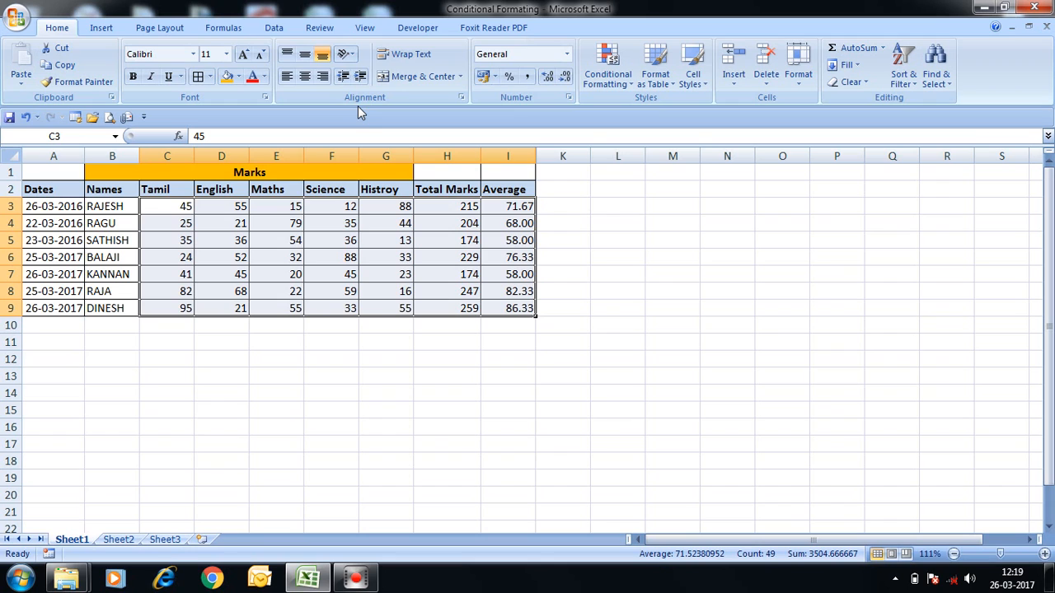
pyautogui.click(304, 76)
pyautogui.click(224, 258)
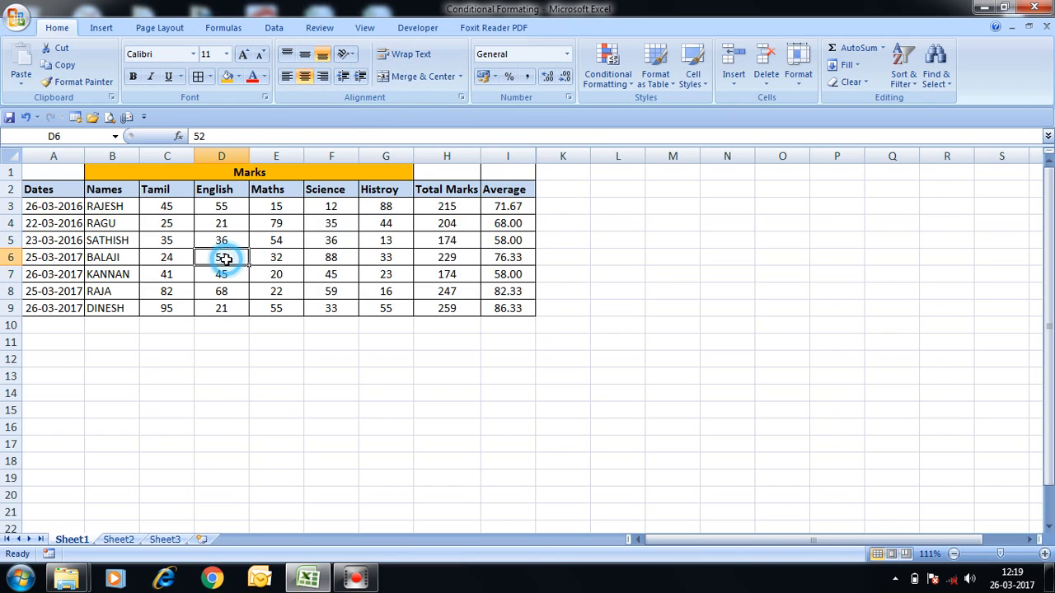
# - Set up a Greater Than highlight rule for the subject marks in C3:G9 with a threshold of 35
pyautogui.click(152, 204)
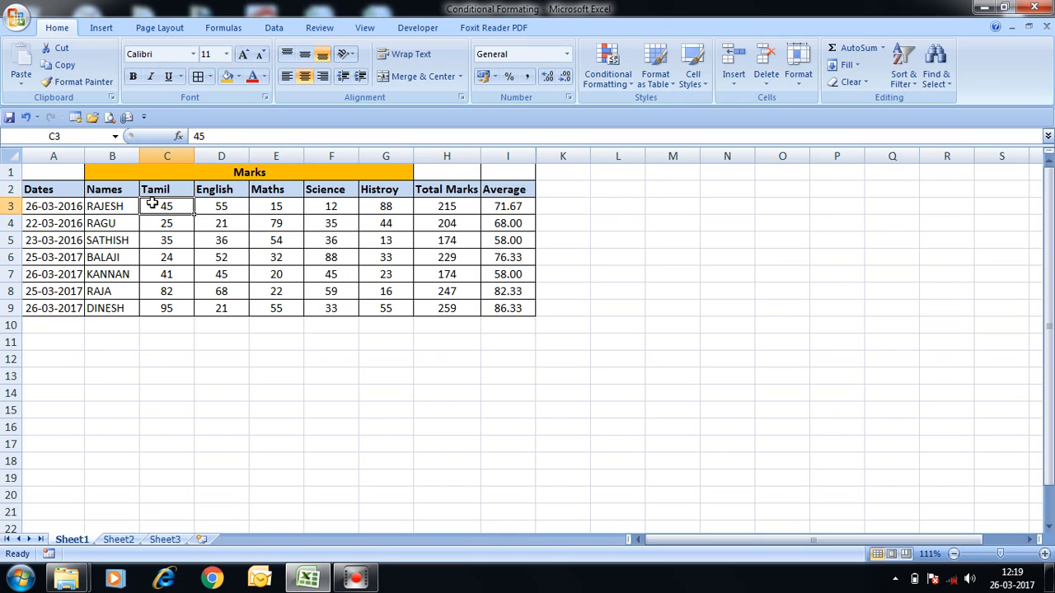
pyautogui.hotkey('shift', 'Right')
pyautogui.hotkey('shift', 'Right')
pyautogui.hotkey('shift', 'Right')
pyautogui.hotkey('shift', 'Right')
pyautogui.hotkey('shift', 'Right')
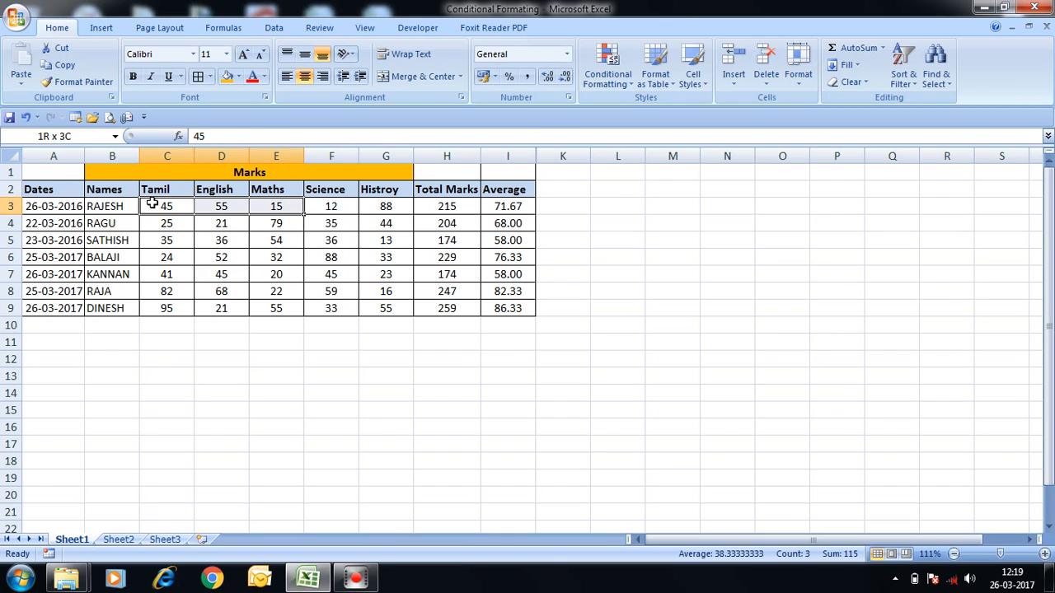
pyautogui.hotkey('shift', 'Left')
pyautogui.hotkey('shift', 'Down')
pyautogui.hotkey('shift', 'Down')
pyautogui.hotkey('shift', 'Down')
pyautogui.hotkey('shift', 'Down')
pyautogui.hotkey('shift', 'Down')
pyautogui.hotkey('shift', 'Down')
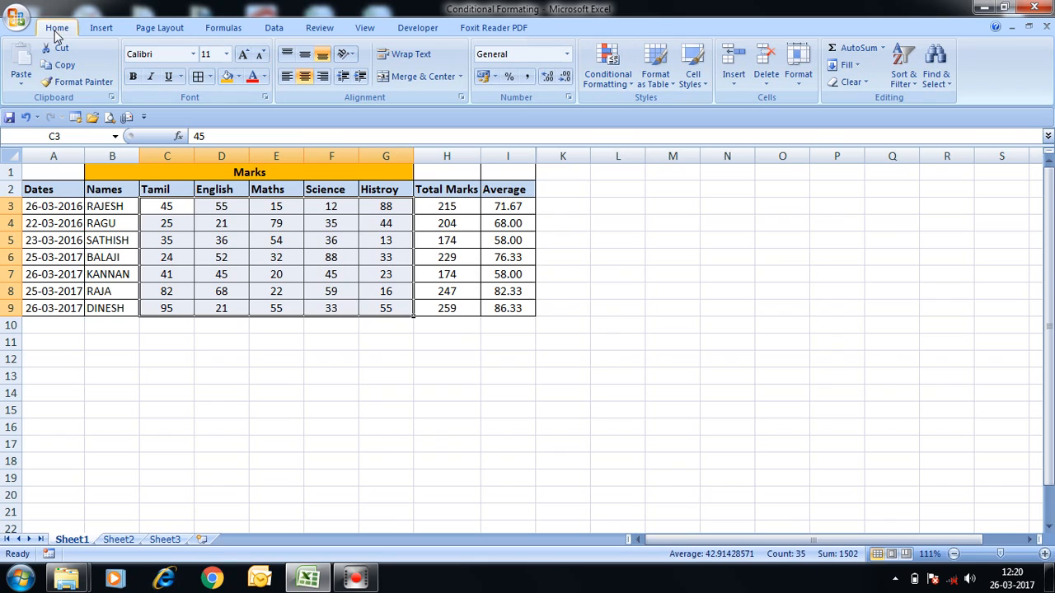
pyautogui.click(604, 78)
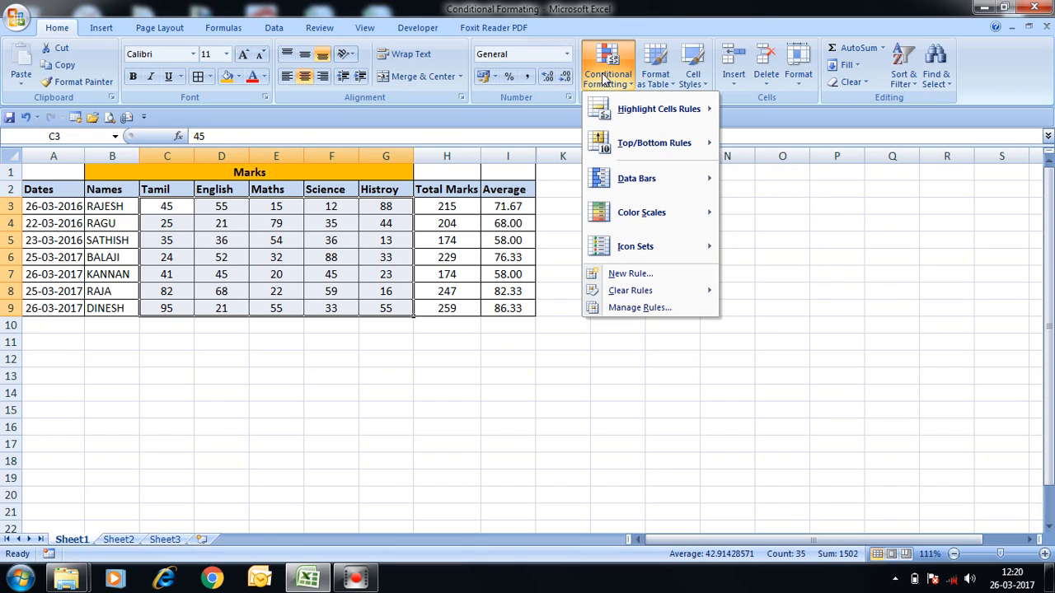
pyautogui.moveTo(643, 111)
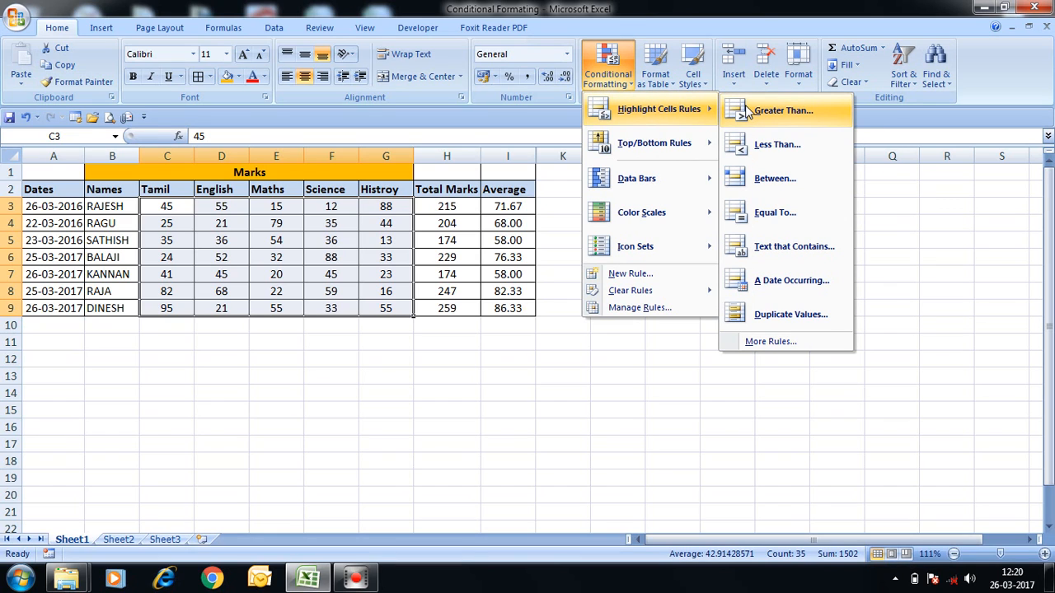
pyautogui.click(790, 113)
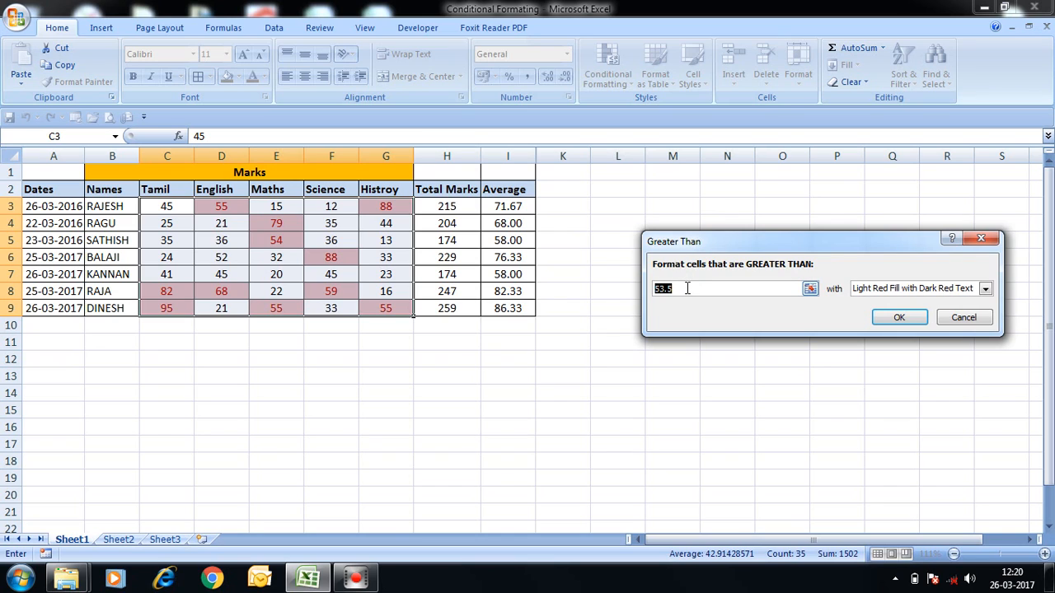
pyautogui.press('BackSpace')
pyautogui.write('35')
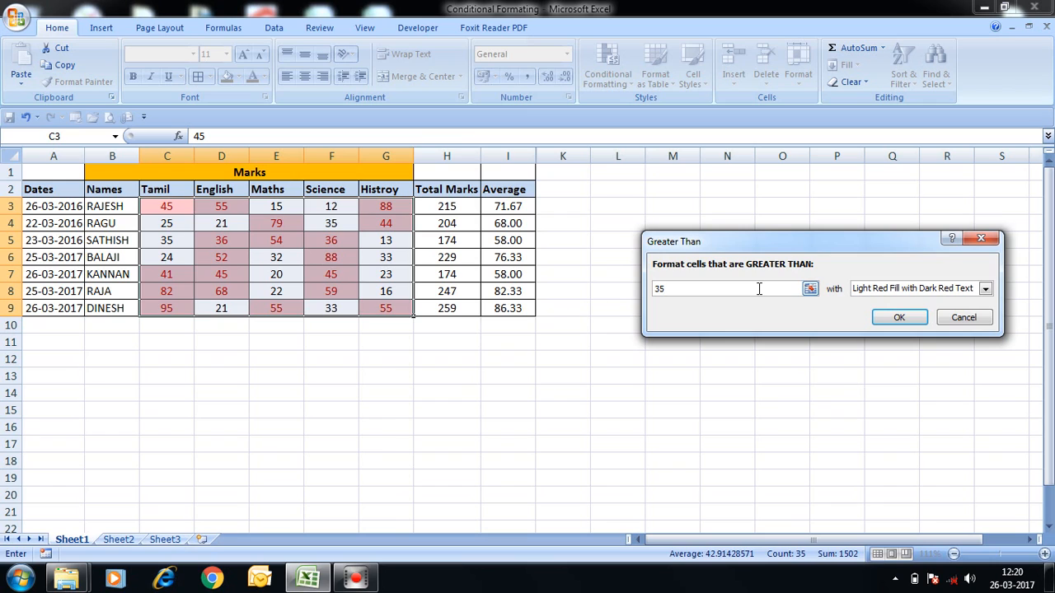
# - Give the Greater Than rule a custom format with a solid green fill and apply it to the marks
pyautogui.click(893, 290)
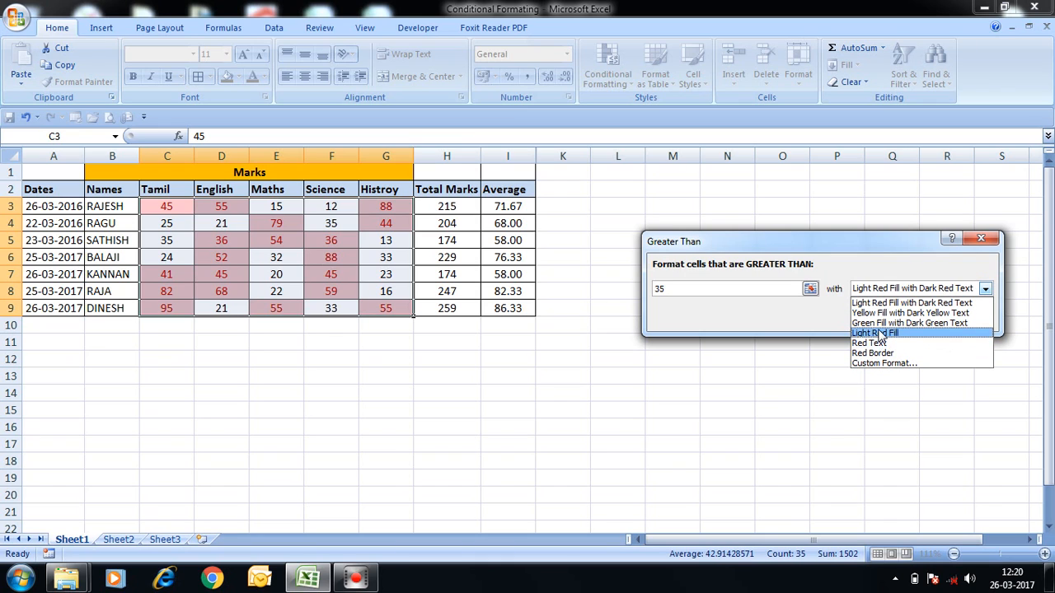
pyautogui.click(880, 323)
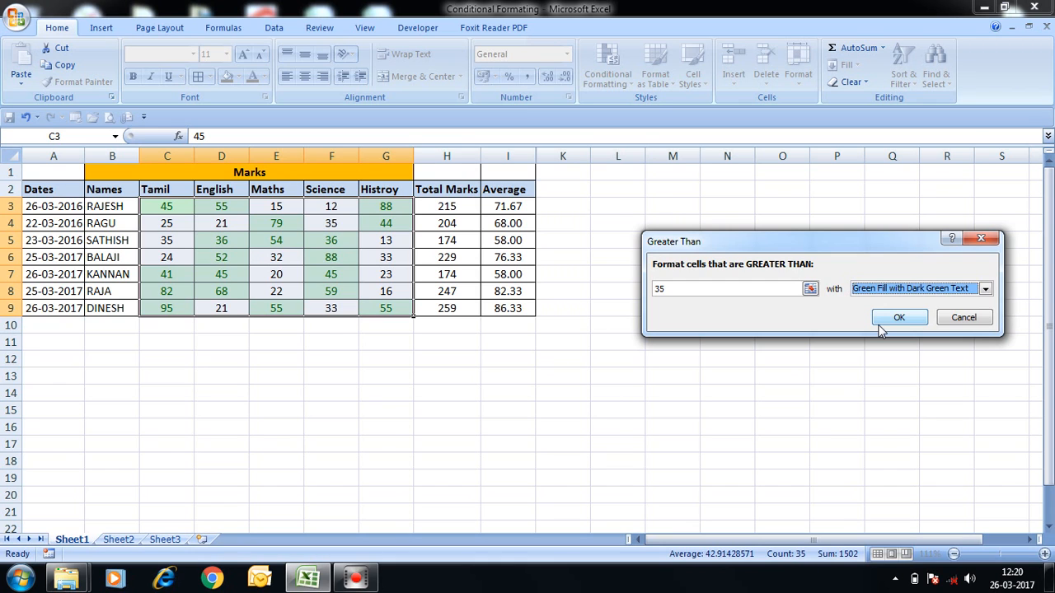
pyautogui.click(893, 295)
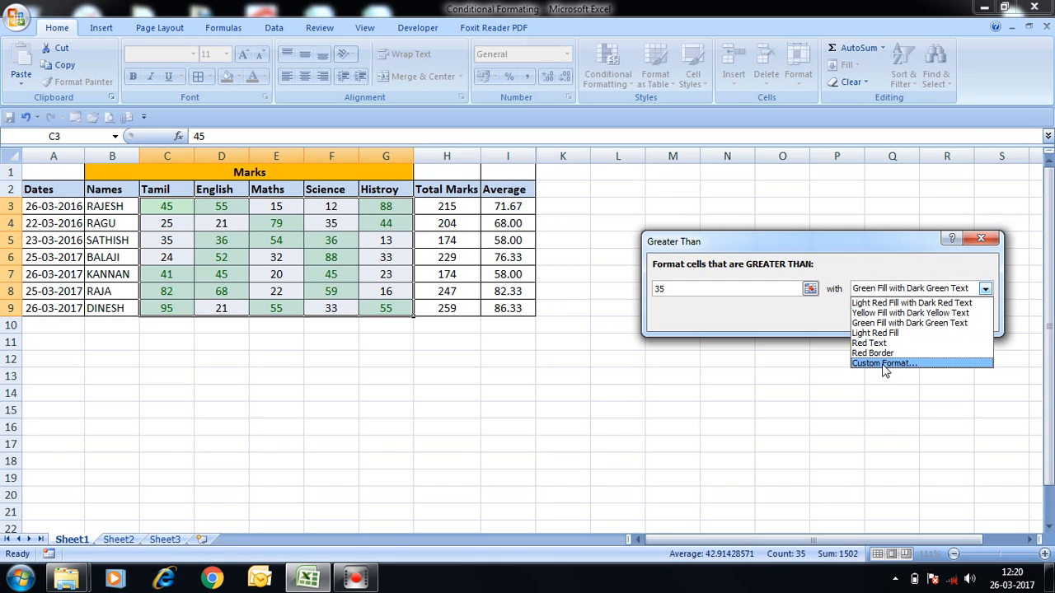
pyautogui.click(885, 365)
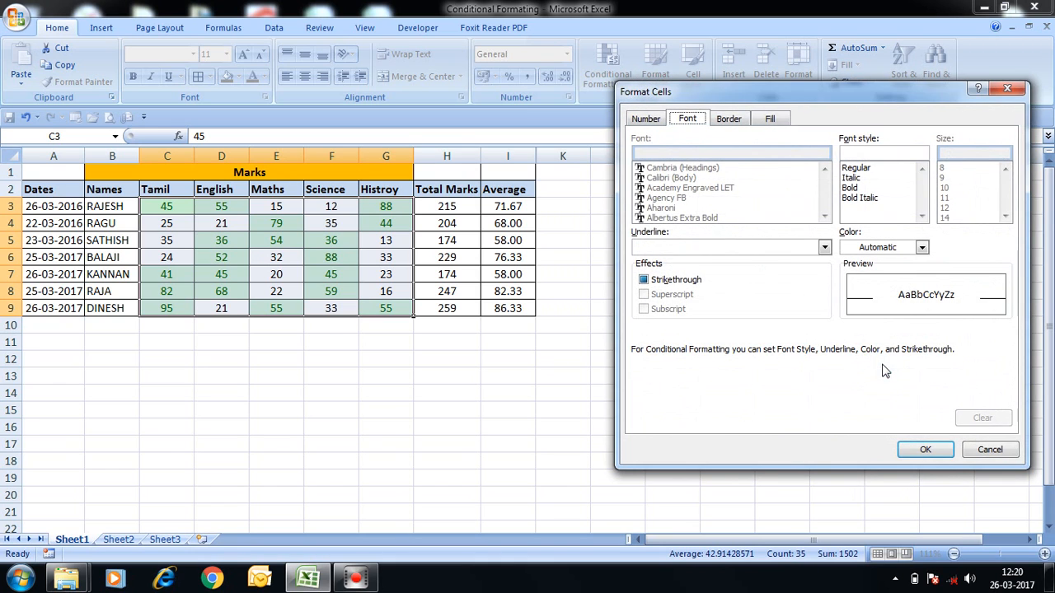
pyautogui.click(770, 118)
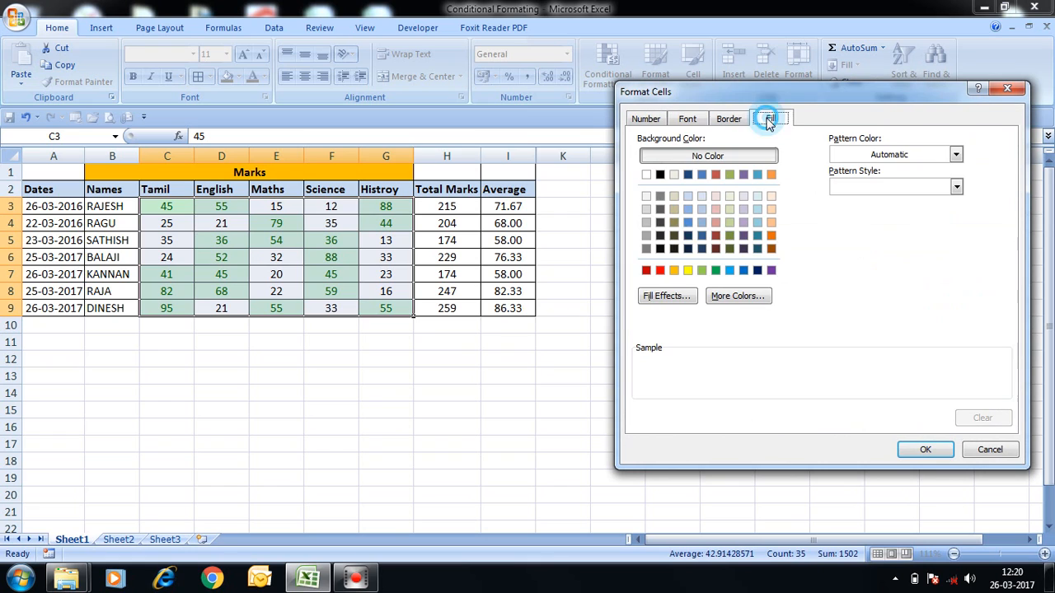
pyautogui.click(714, 271)
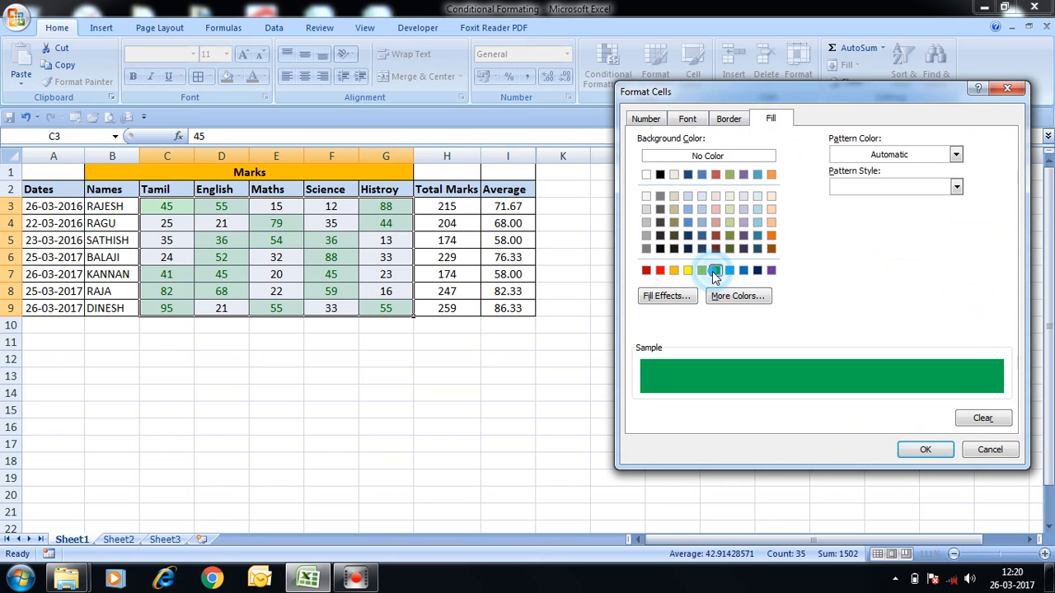
pyautogui.click(926, 450)
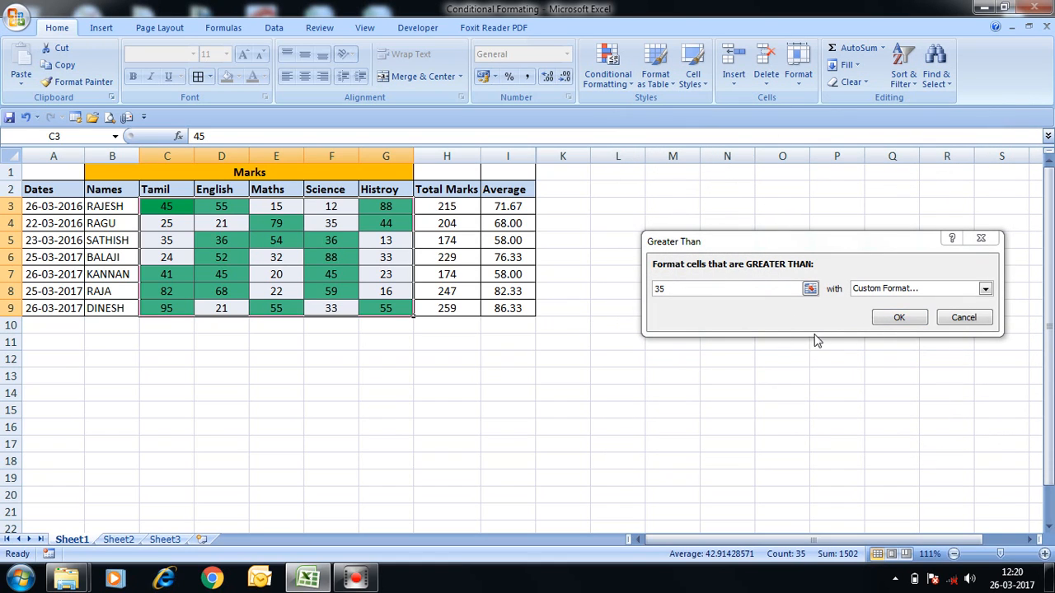
pyautogui.click(898, 320)
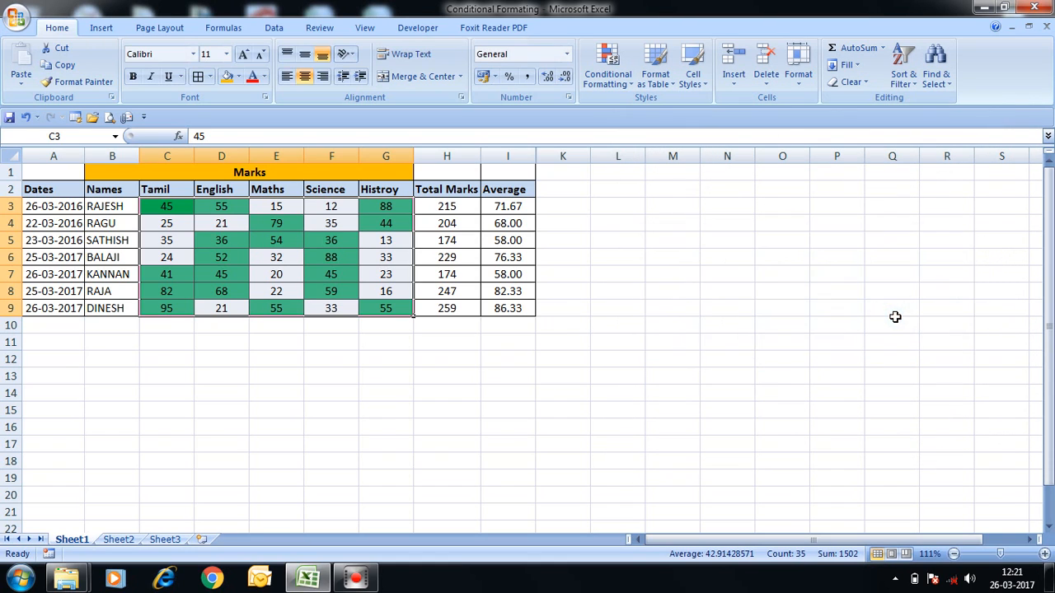
pyautogui.click(387, 272)
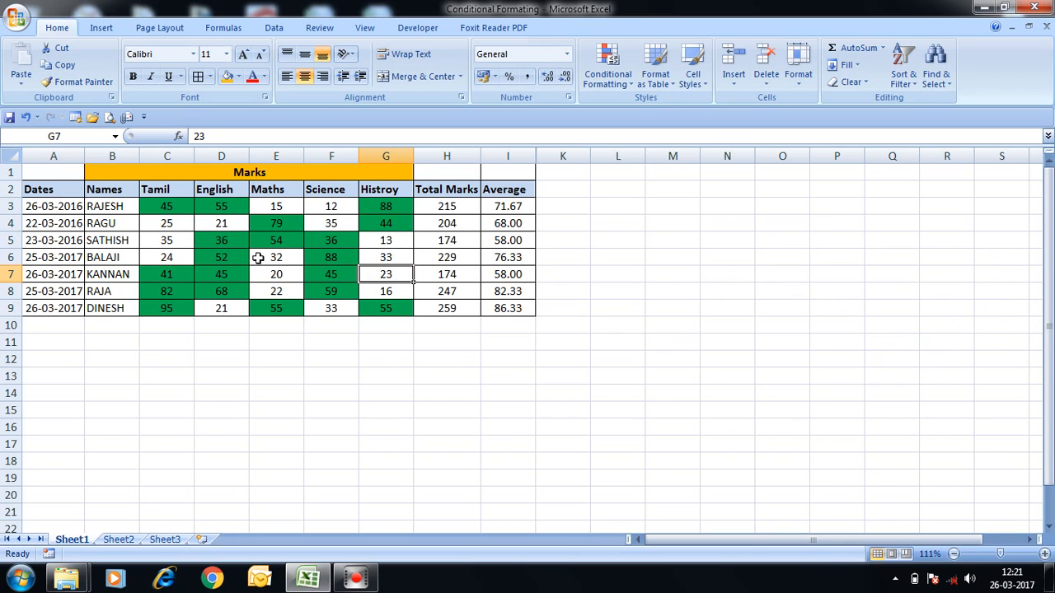
# - Add another conditional formatting rule for C3:G9 that formats only cells with a value less than 35
pyautogui.click(164, 203)
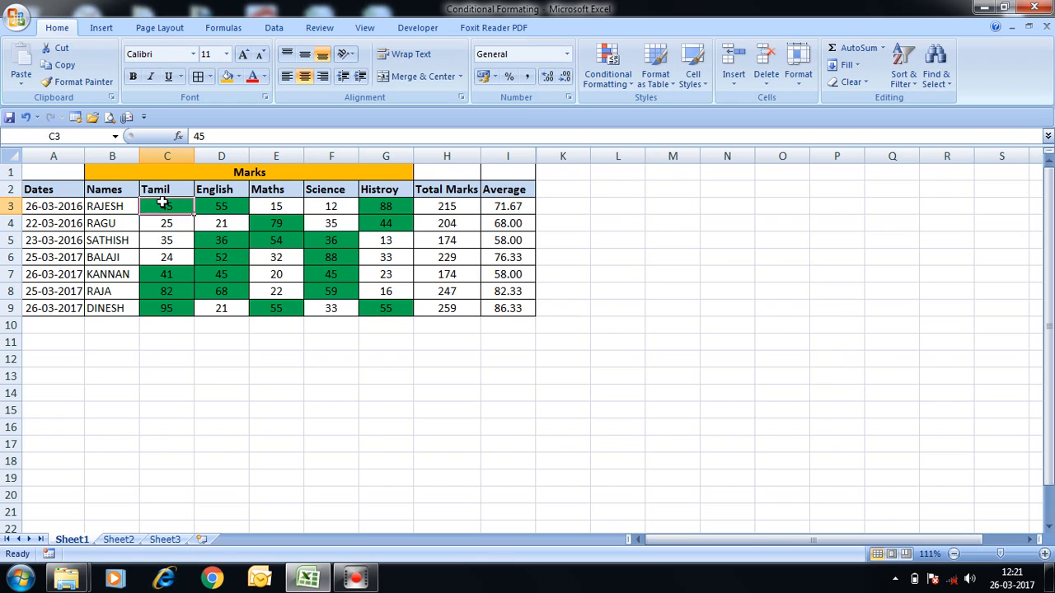
pyautogui.hotkey('shift', 'Right')
pyautogui.hotkey('shift', 'Right')
pyautogui.hotkey('shift', 'Right')
pyautogui.hotkey('shift', 'Right')
pyautogui.hotkey('shift', 'Down')
pyautogui.hotkey('shift', 'Down')
pyautogui.hotkey('shift', 'Down')
pyautogui.hotkey('shift', 'Down')
pyautogui.hotkey('shift', 'Down')
pyautogui.hotkey('shift', 'Down')
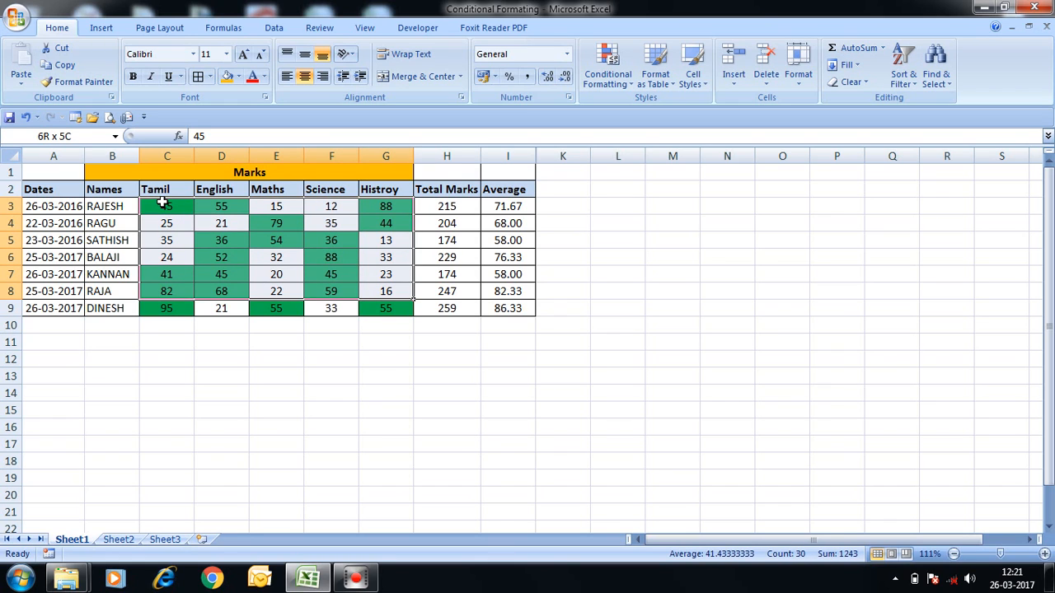
pyautogui.click(618, 84)
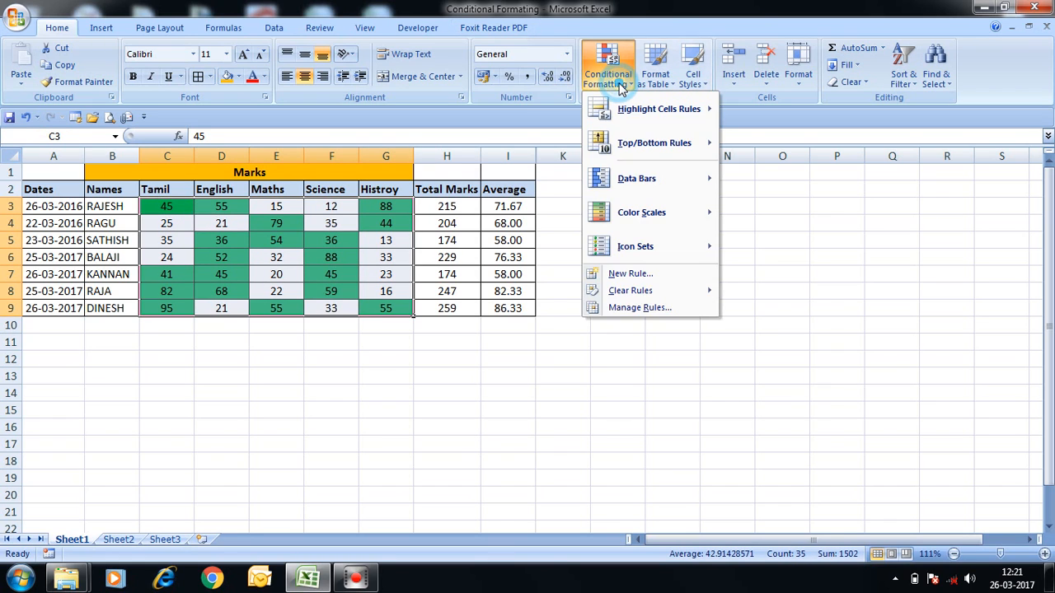
pyautogui.click(636, 309)
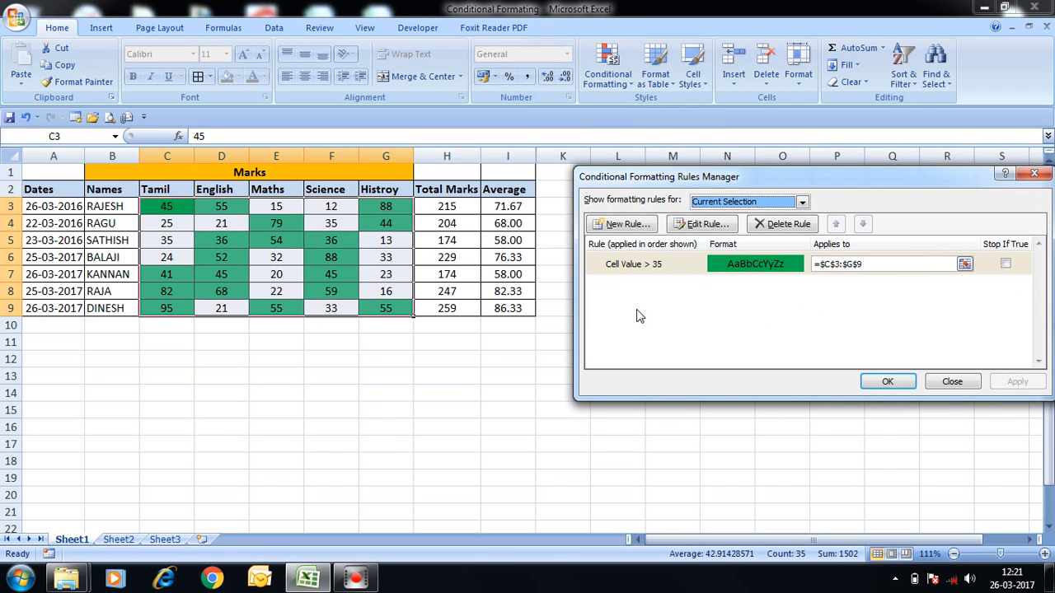
pyautogui.click(635, 224)
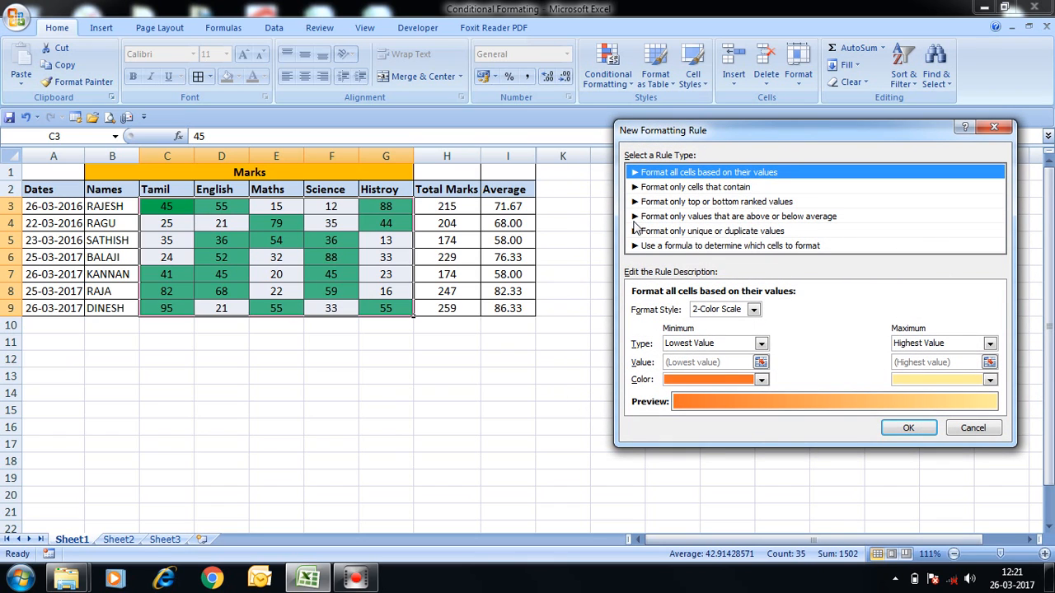
pyautogui.click(668, 188)
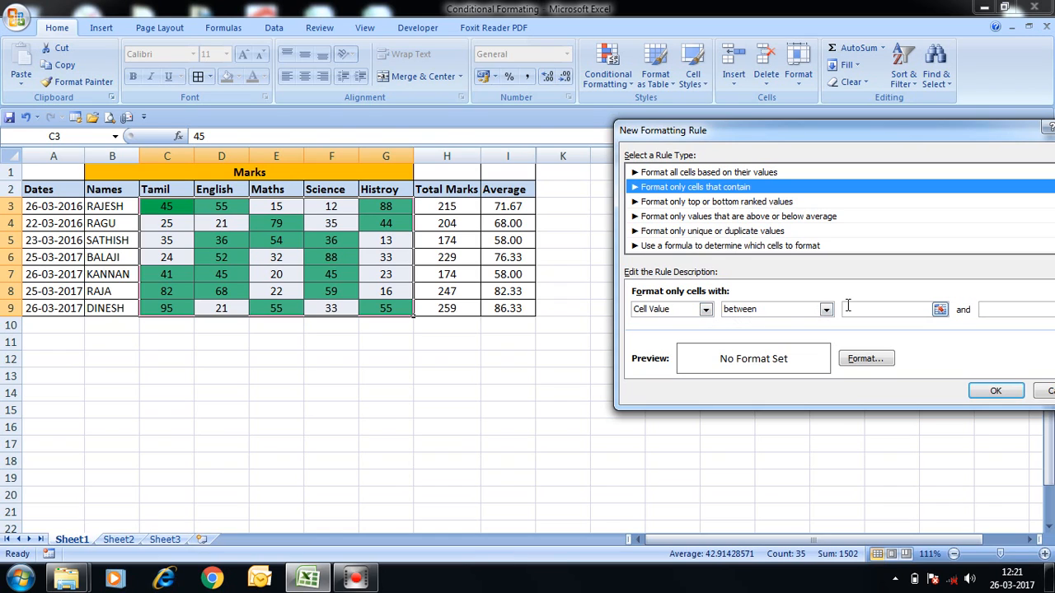
pyautogui.click(825, 309)
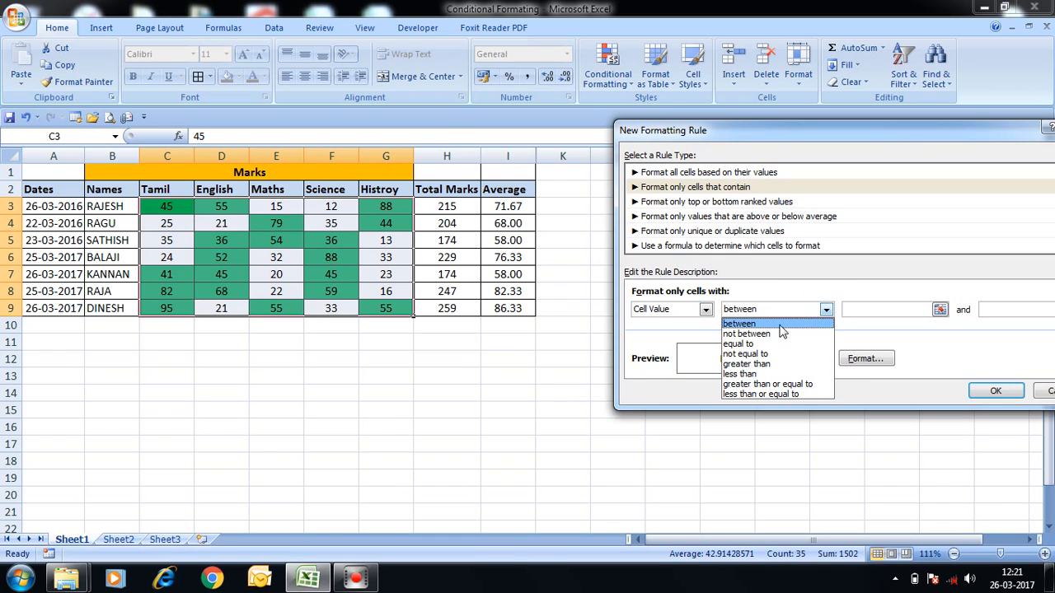
pyautogui.click(738, 373)
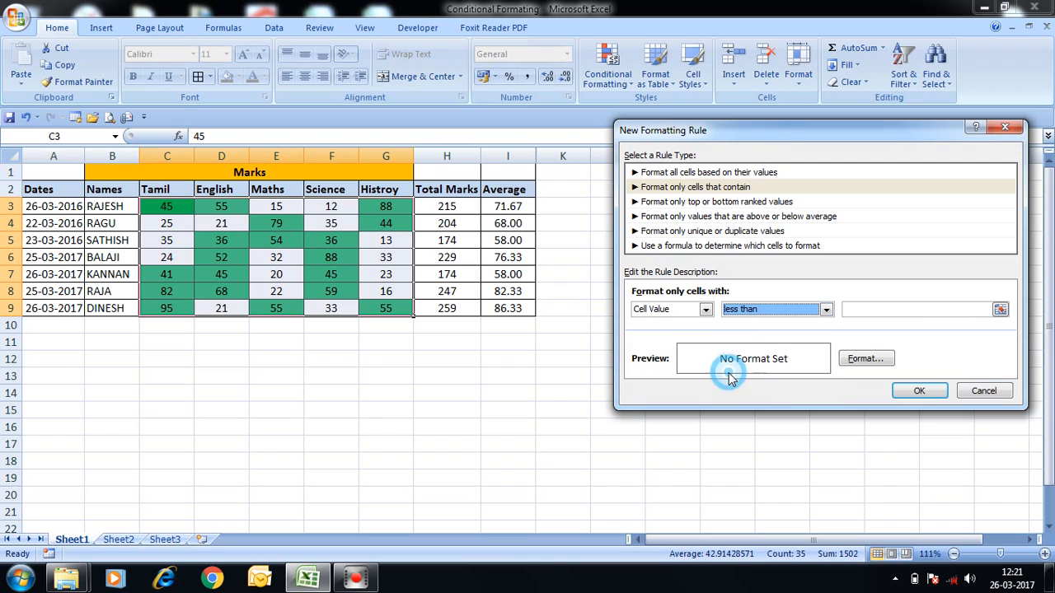
pyautogui.click(900, 309)
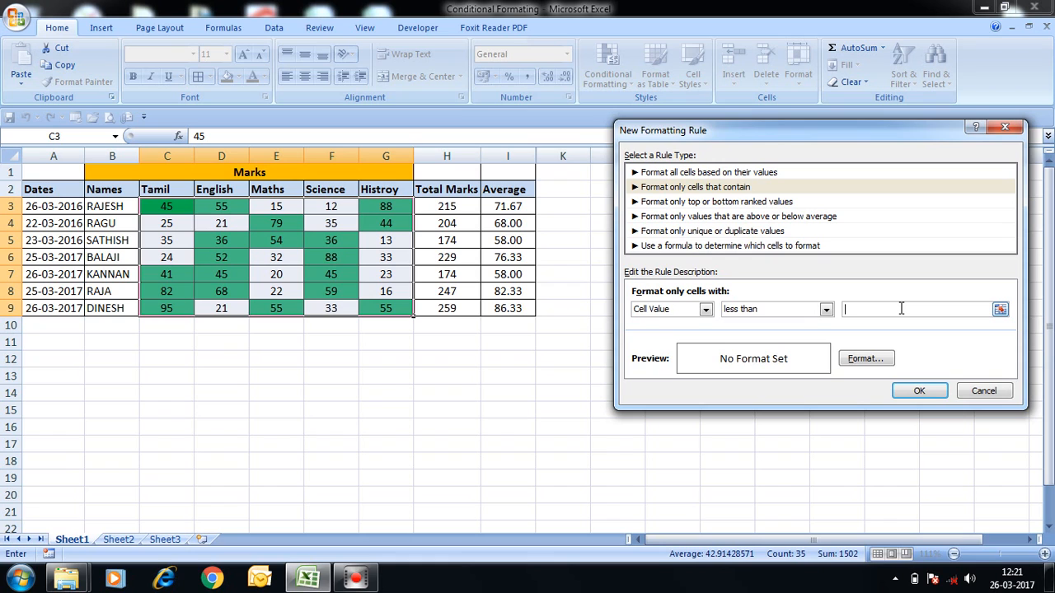
pyautogui.write('35')
# - Give the less-than rule a bright red fill and apply it to the marks
pyautogui.click(860, 358)
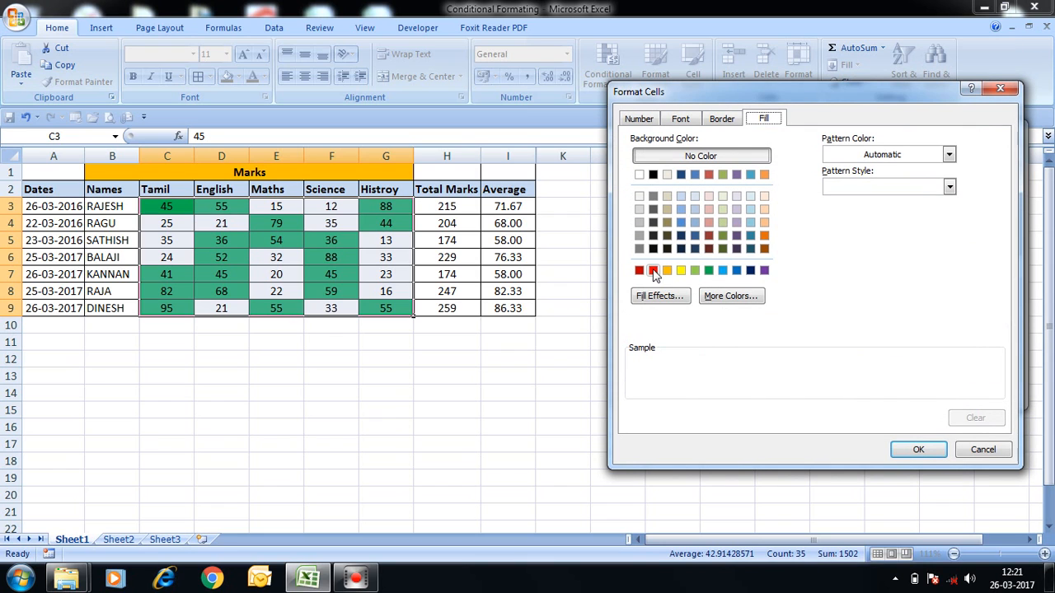
pyautogui.click(653, 271)
pyautogui.click(917, 452)
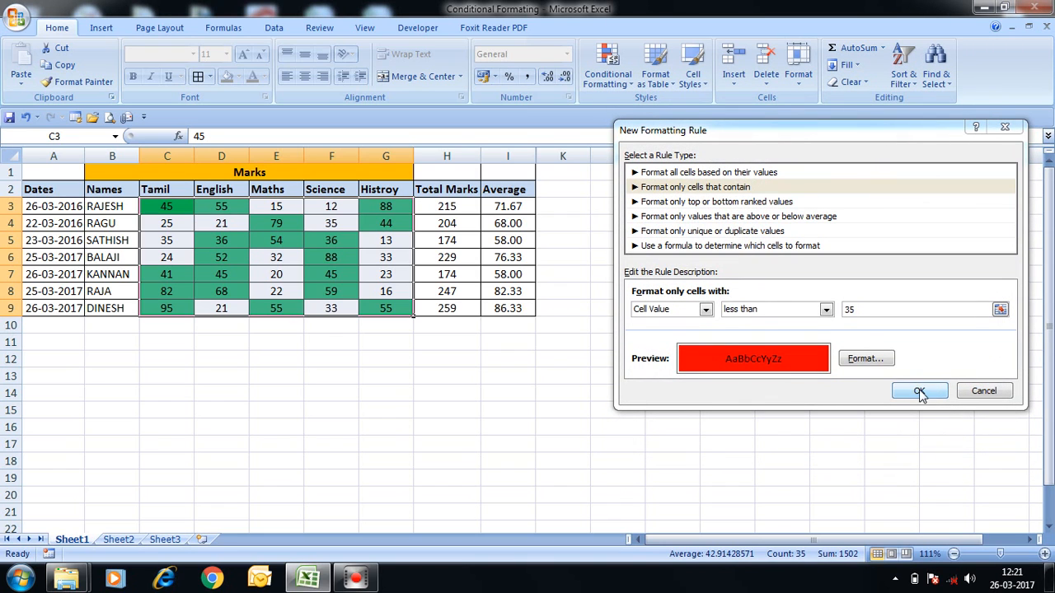
pyautogui.click(921, 390)
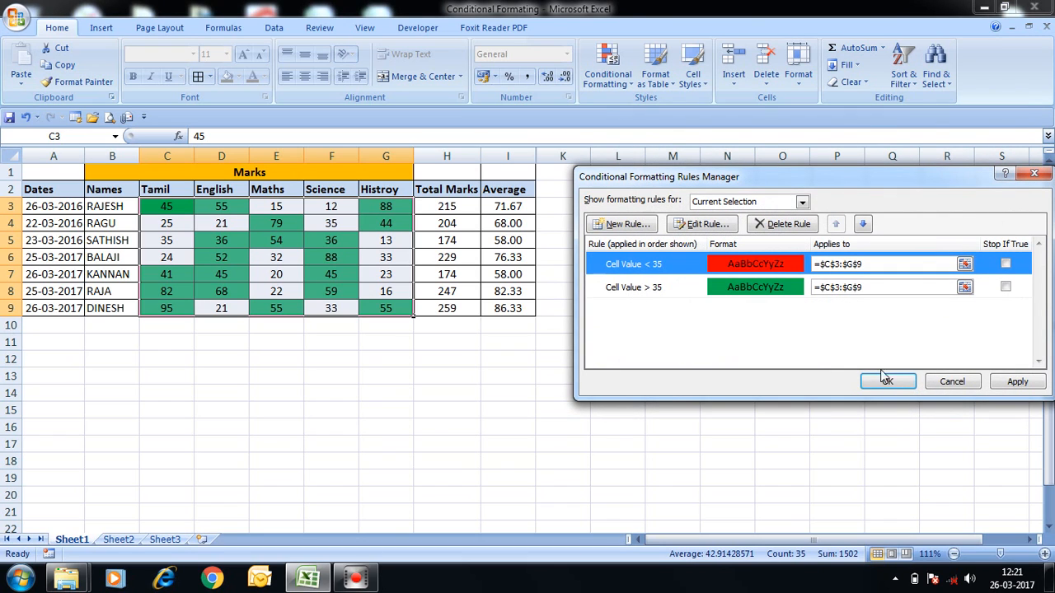
pyautogui.click(1014, 382)
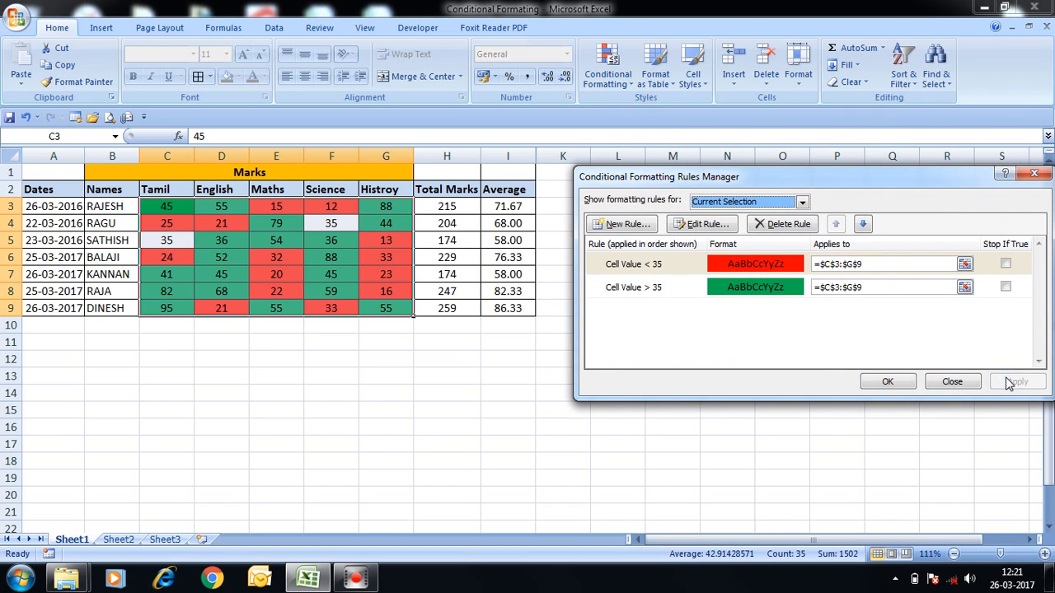
# - Accept the conditional formatting rules, close the Rules Manager and deselect the marks range
pyautogui.click(888, 383)
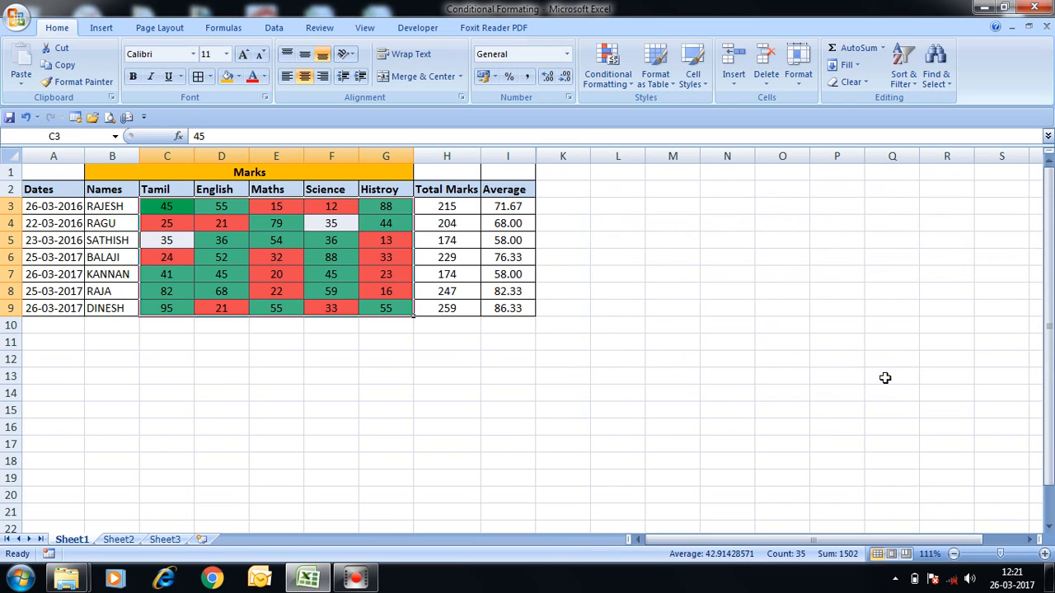
pyautogui.click(314, 260)
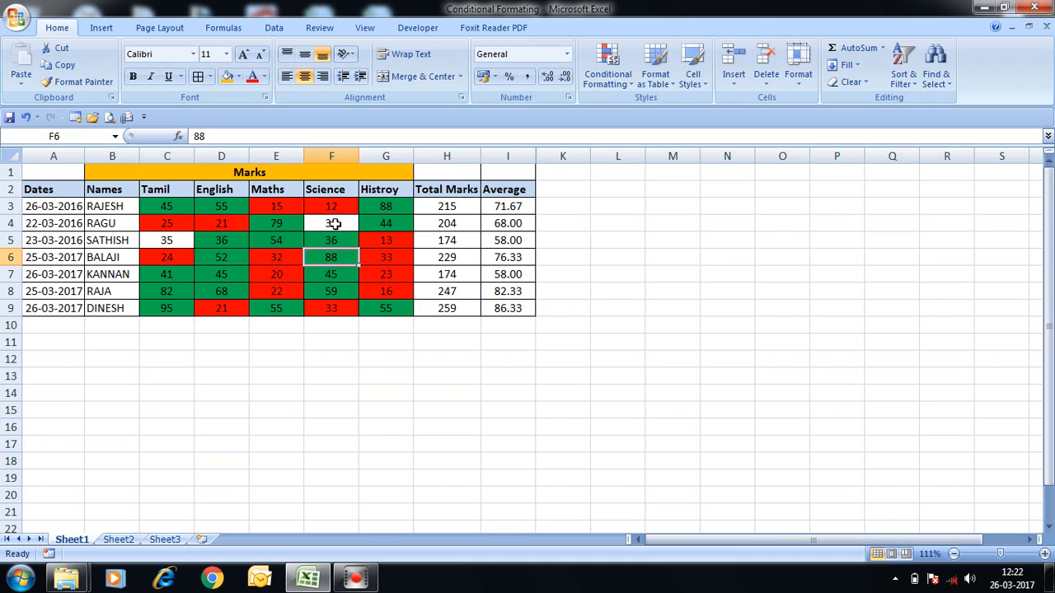
# - Add a third conditional formatting rule for C3:G9 that formats only cells with a value equal to 35
pyautogui.click(162, 204)
pyautogui.hotkey('shift', 'Right')
pyautogui.hotkey('shift', 'Right')
pyautogui.hotkey('shift', 'Right')
pyautogui.hotkey('shift', 'Right')
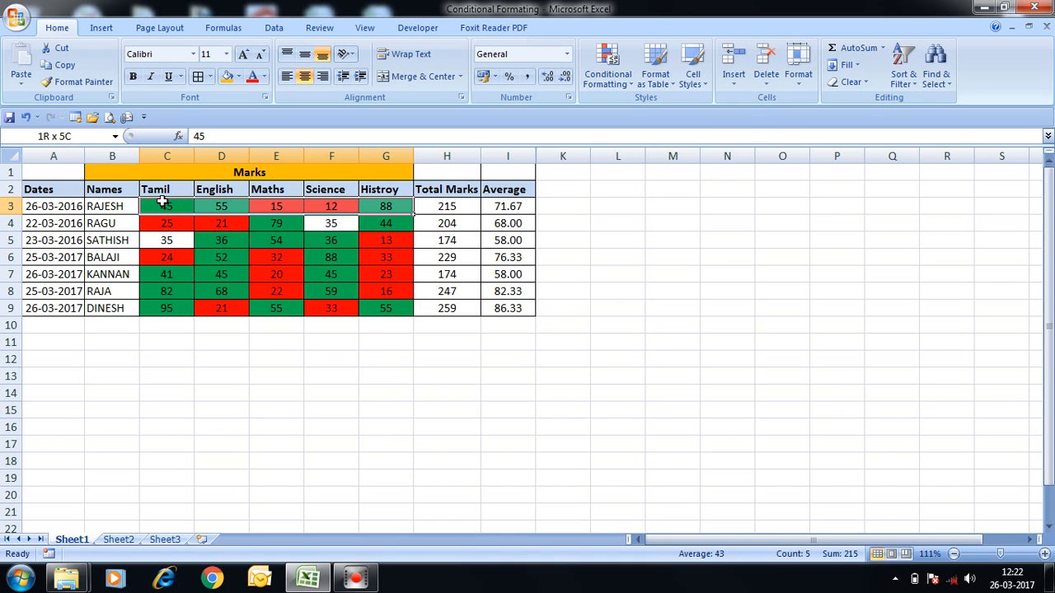
pyautogui.hotkey('shift', 'Down')
pyautogui.hotkey('shift', 'Down')
pyautogui.hotkey('shift', 'Down')
pyautogui.hotkey('shift', 'Down')
pyautogui.hotkey('shift', 'Down')
pyautogui.hotkey('shift', 'Down')
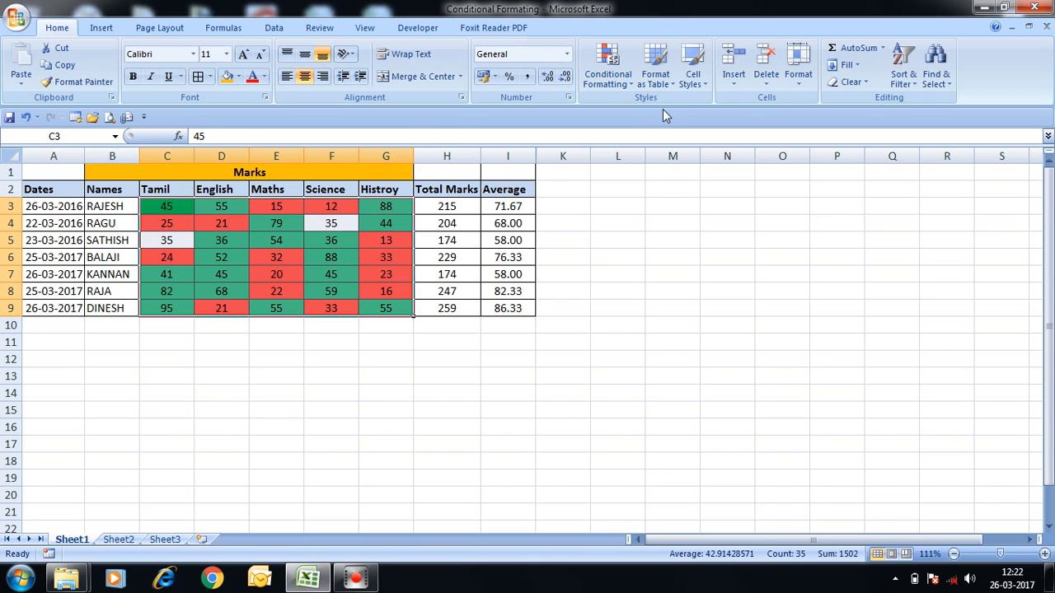
pyautogui.click(608, 74)
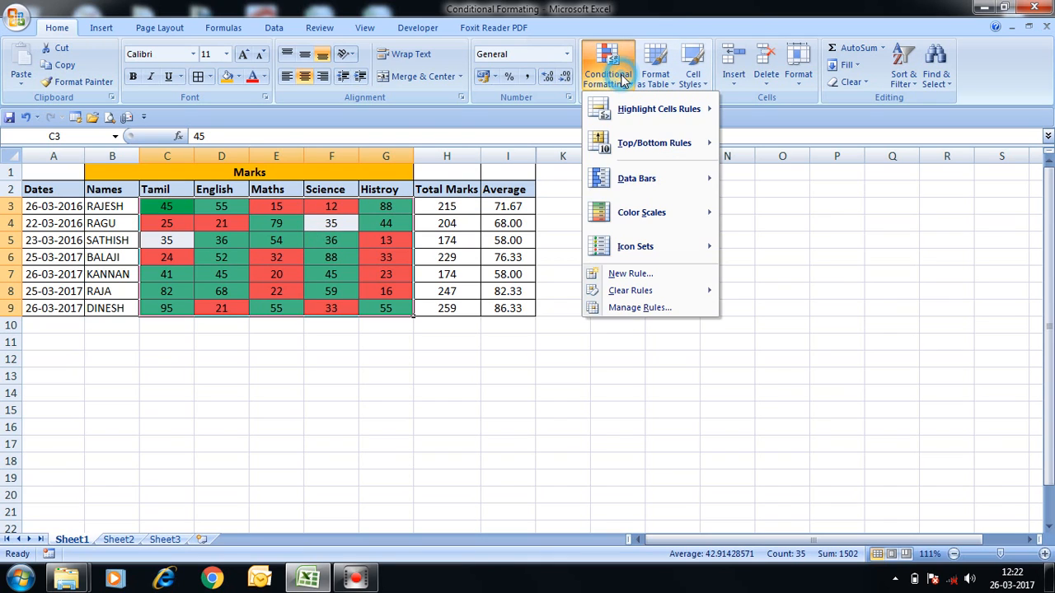
pyautogui.click(623, 307)
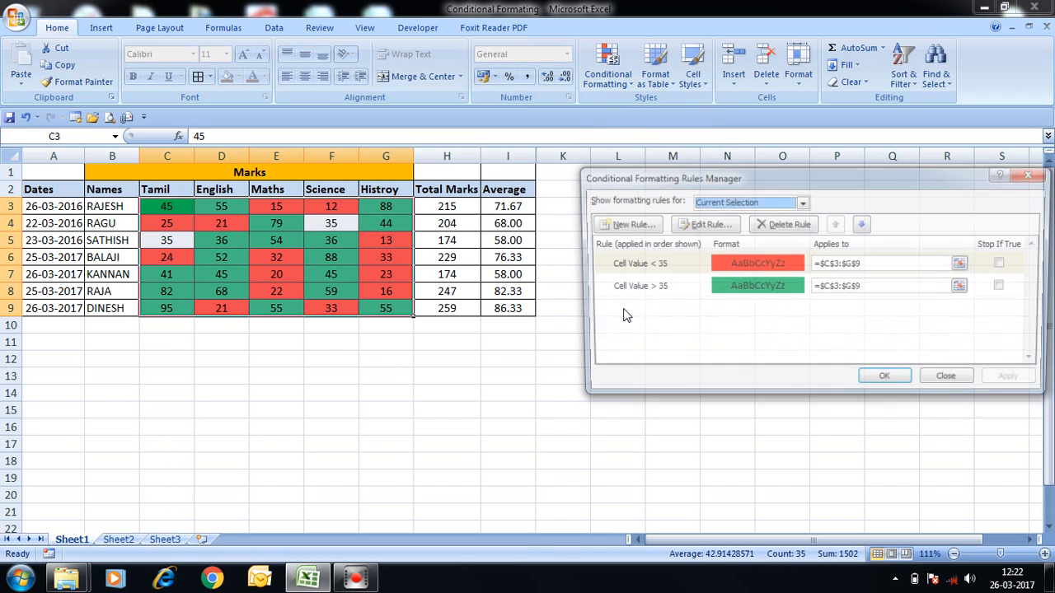
pyautogui.click(628, 224)
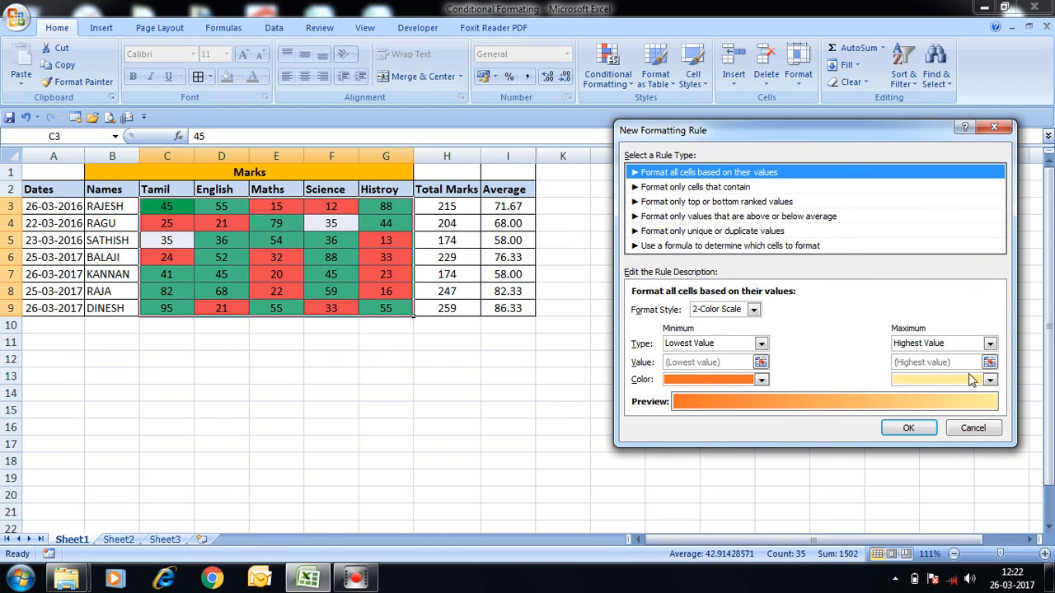
pyautogui.click(715, 190)
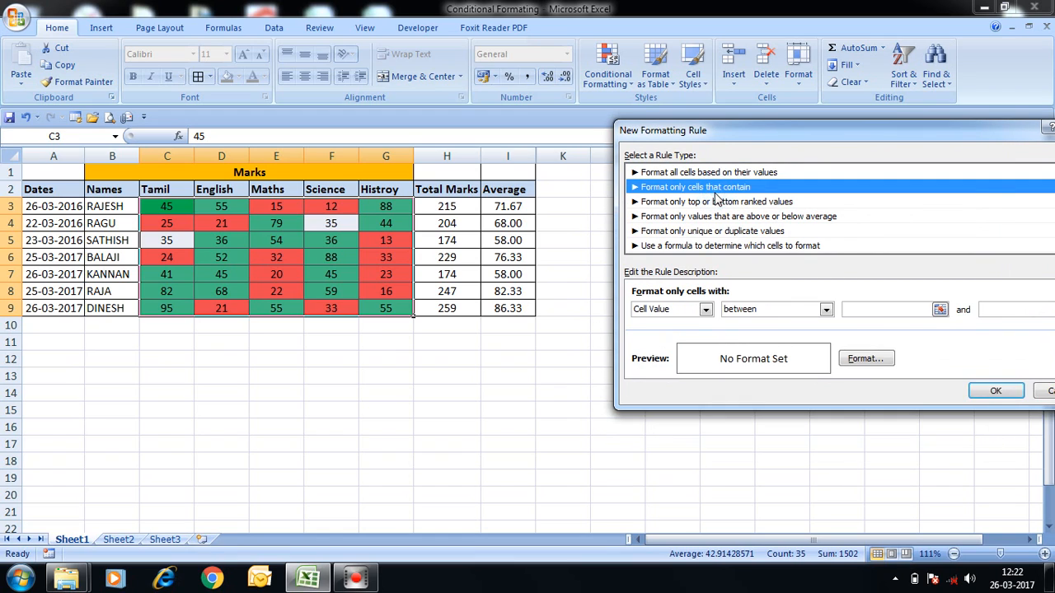
pyautogui.click(810, 310)
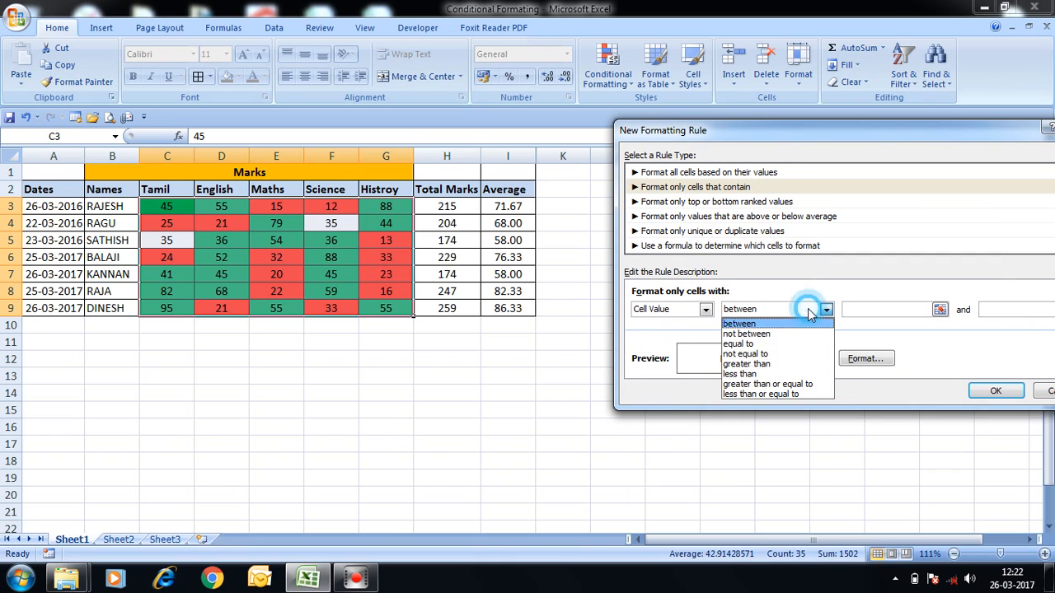
pyautogui.click(739, 344)
pyautogui.click(897, 310)
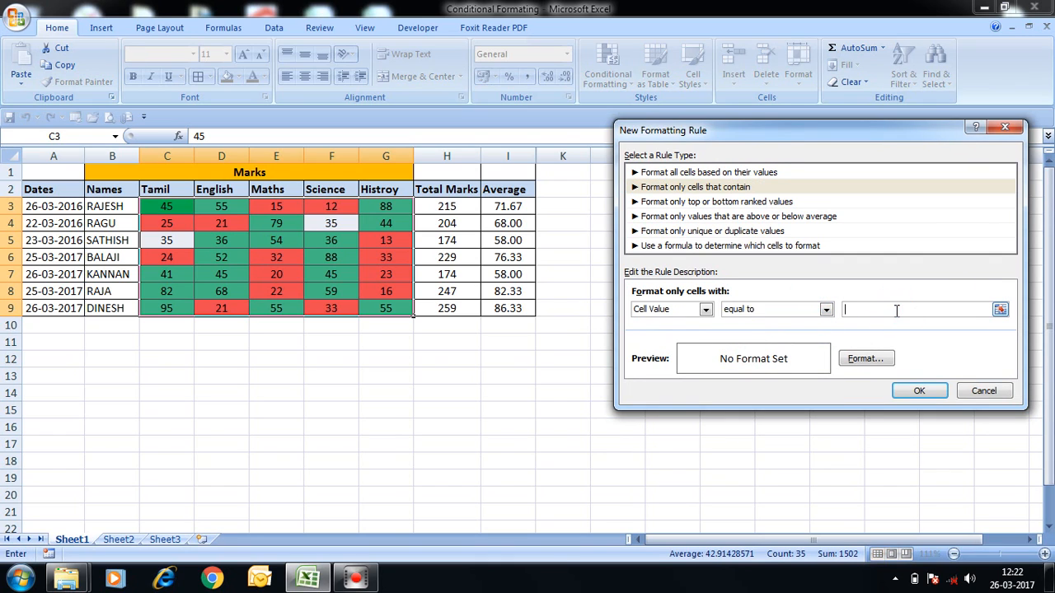
# - Give the equal-to-35 rule an orange fill, apply it to the marks and close the Rules Manager
pyautogui.click(851, 362)
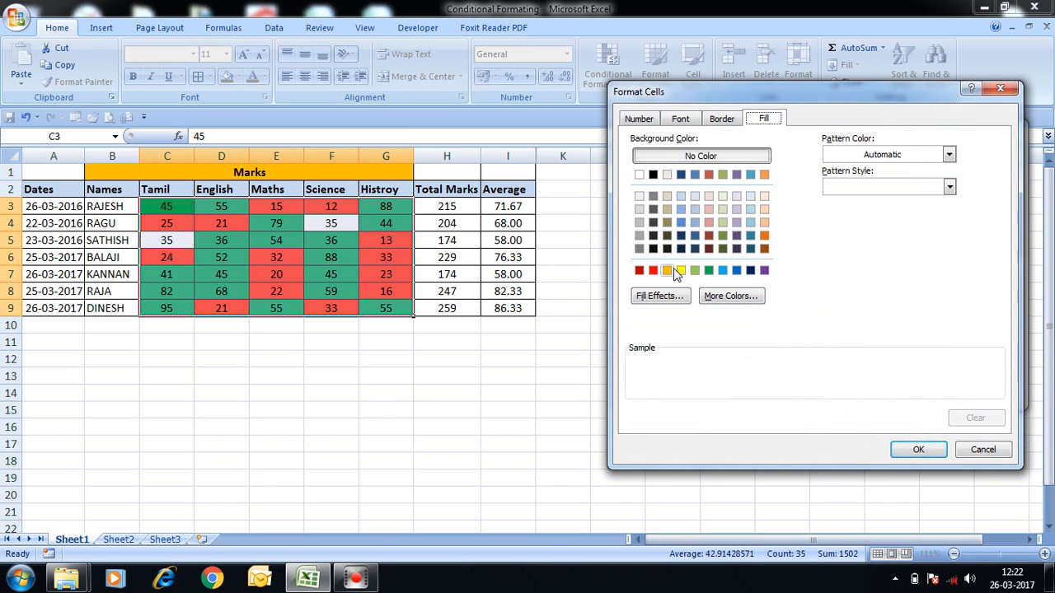
pyautogui.click(668, 272)
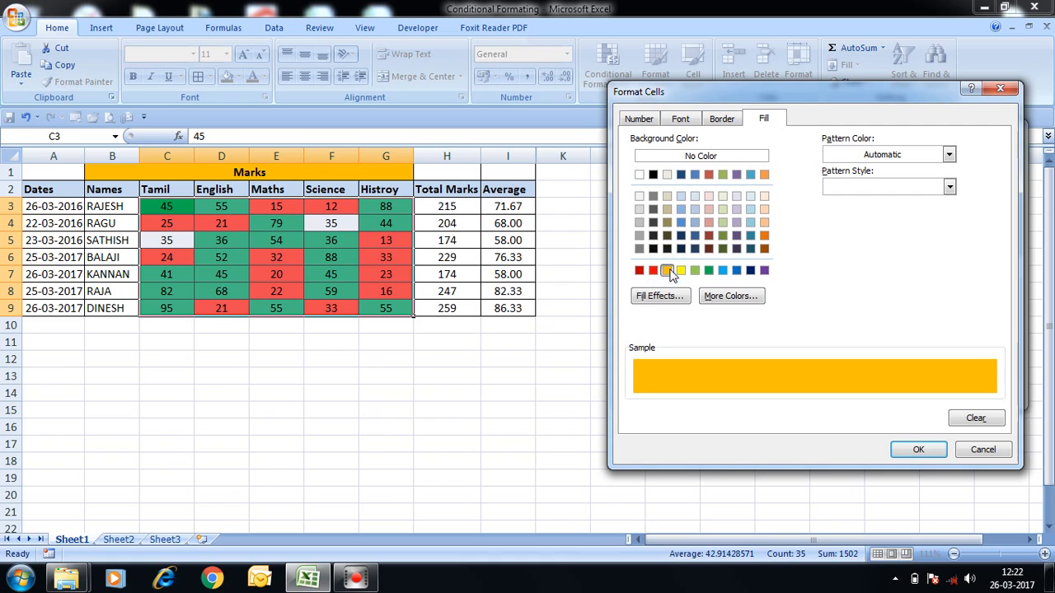
pyautogui.click(915, 452)
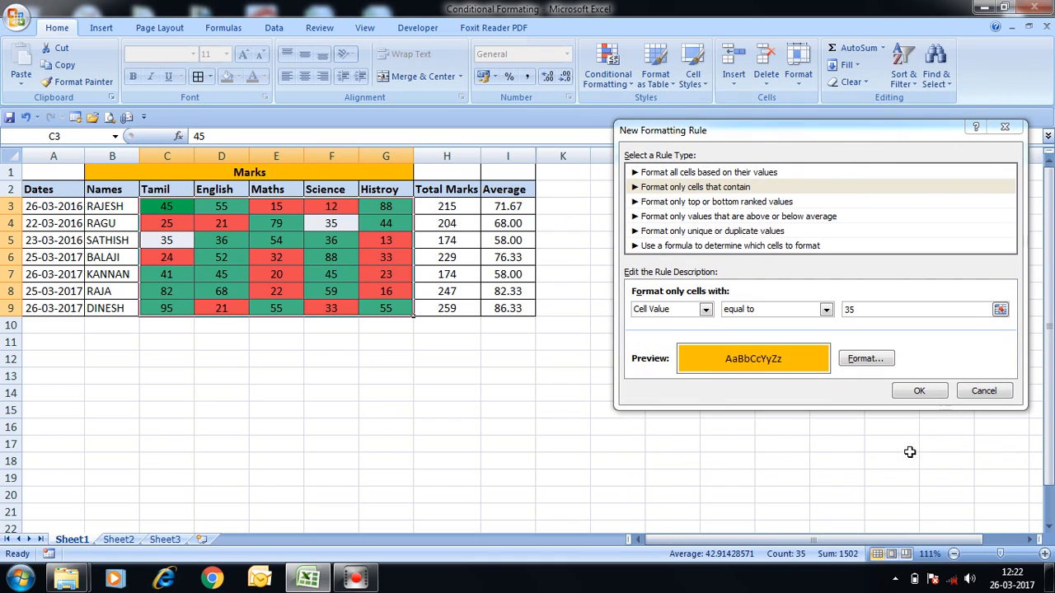
pyautogui.click(937, 392)
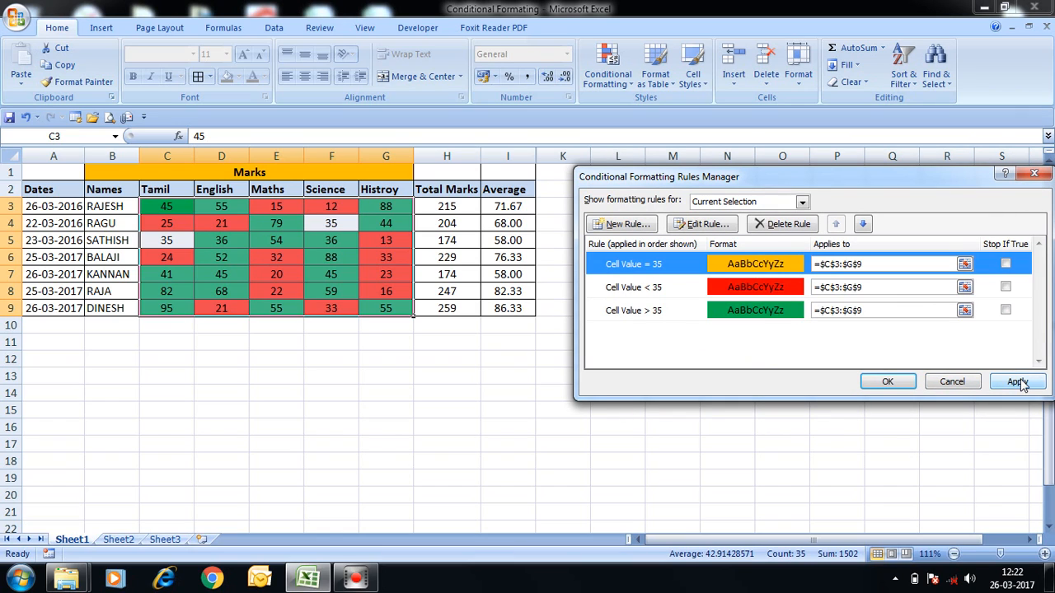
pyautogui.click(1018, 383)
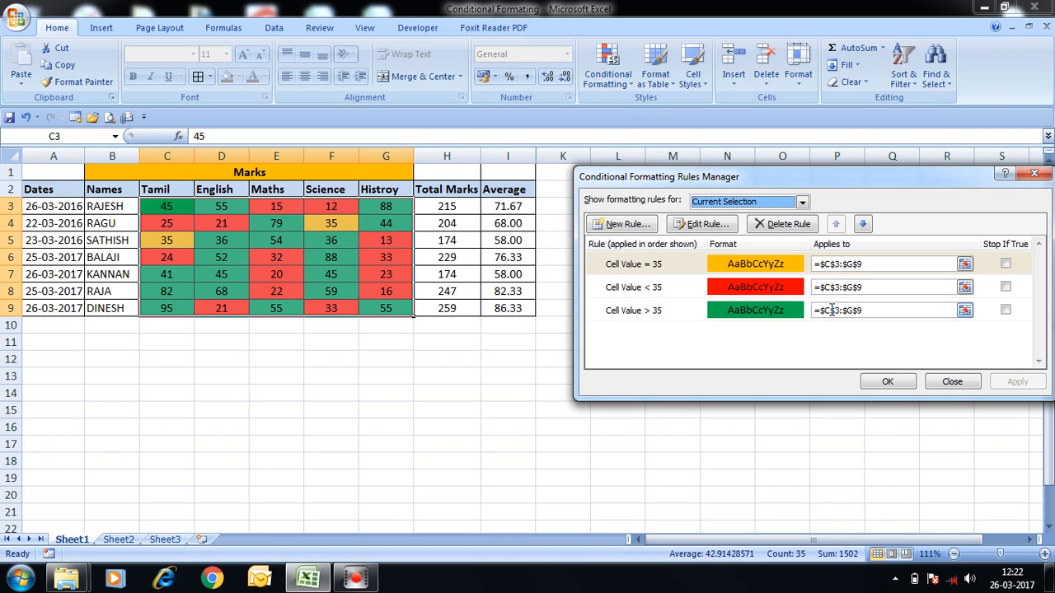
pyautogui.click(901, 384)
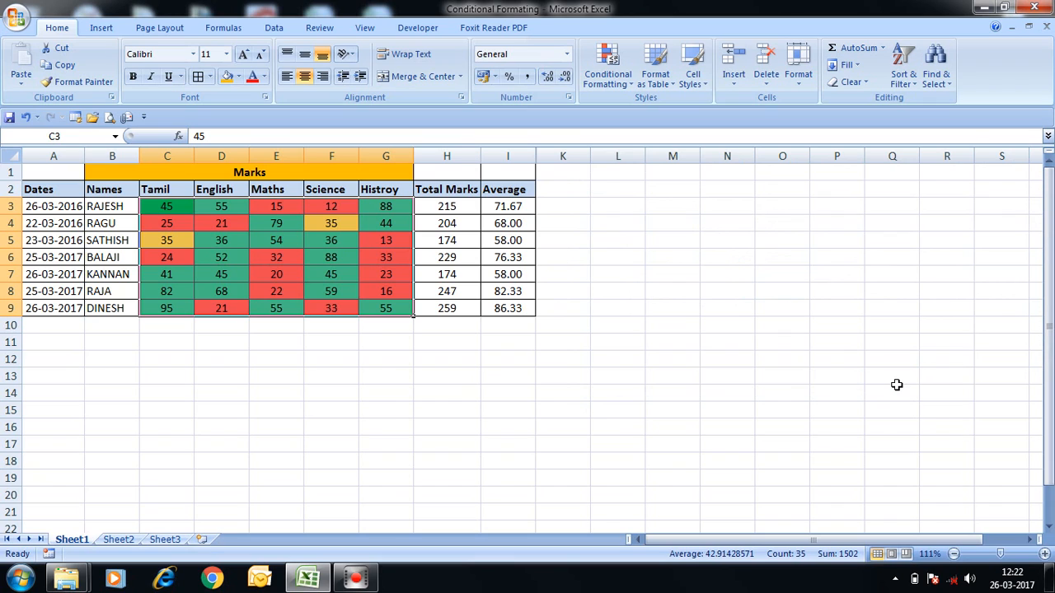
# - Examine the colour highlighting of individual marks and of the whole range C3:G9
pyautogui.click(184, 203)
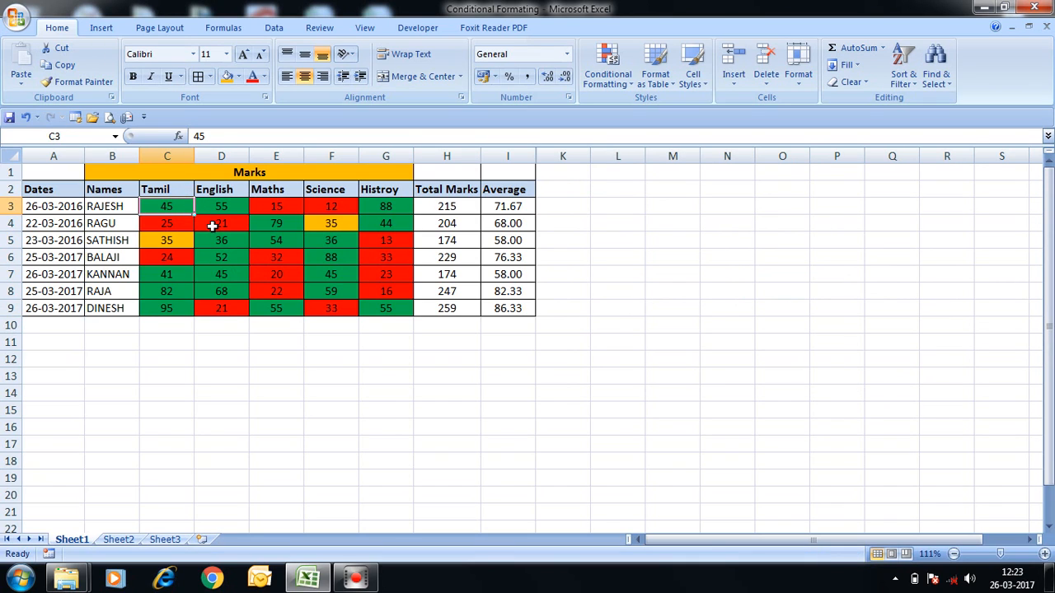
pyautogui.click(217, 238)
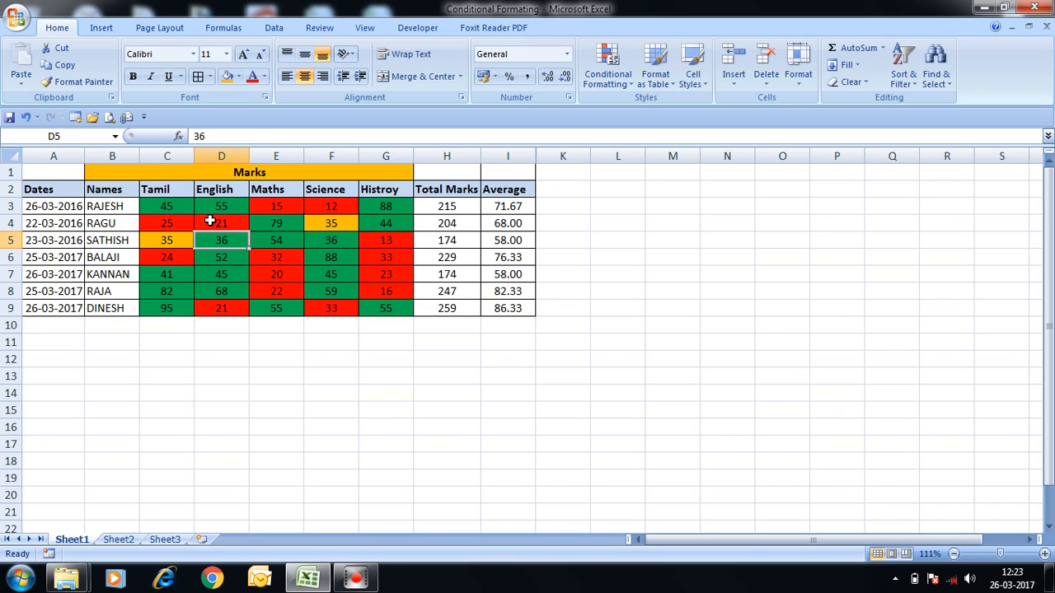
pyautogui.click(220, 204)
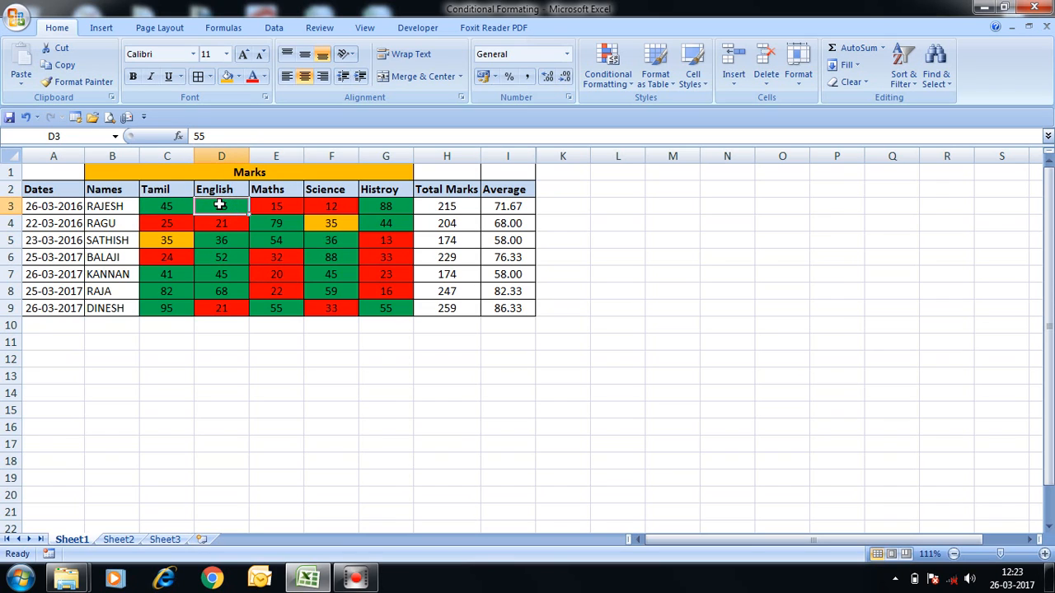
pyautogui.click(149, 209)
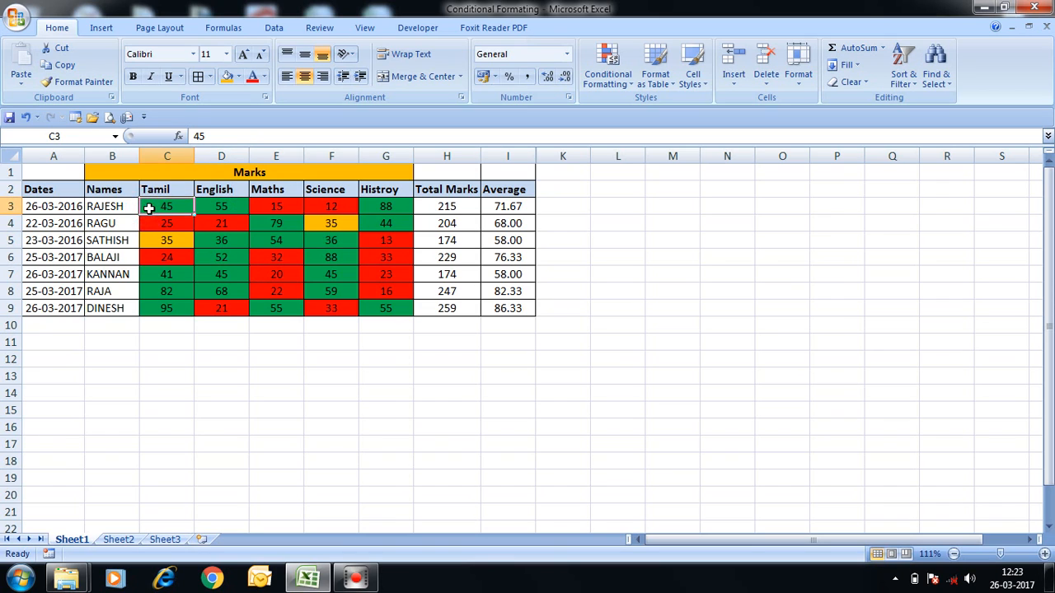
pyautogui.hotkey('shift', 'Right')
pyautogui.hotkey('shift', 'Right')
pyautogui.hotkey('shift', 'Right')
pyautogui.hotkey('shift', 'Right')
pyautogui.hotkey('shift', 'Down')
pyautogui.hotkey('shift', 'Down')
pyautogui.hotkey('shift', 'Down')
pyautogui.hotkey('shift', 'Down')
pyautogui.hotkey('shift', 'Down')
pyautogui.hotkey('shift', 'Down')
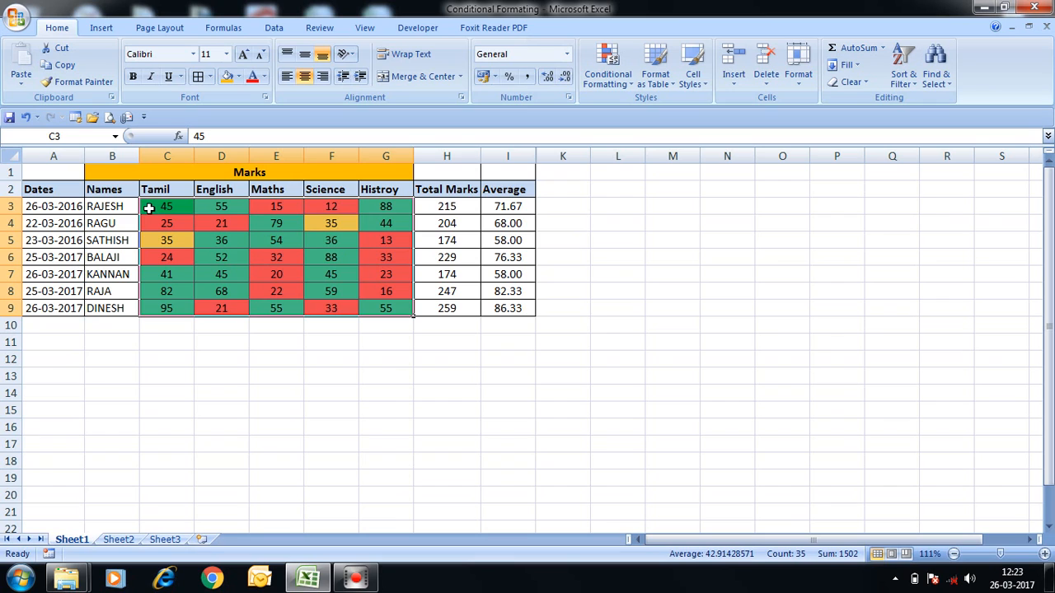
# - Change the English marks in D5, D7, D6 and D4 to 35 to test the equal-to rule
pyautogui.click(220, 240)
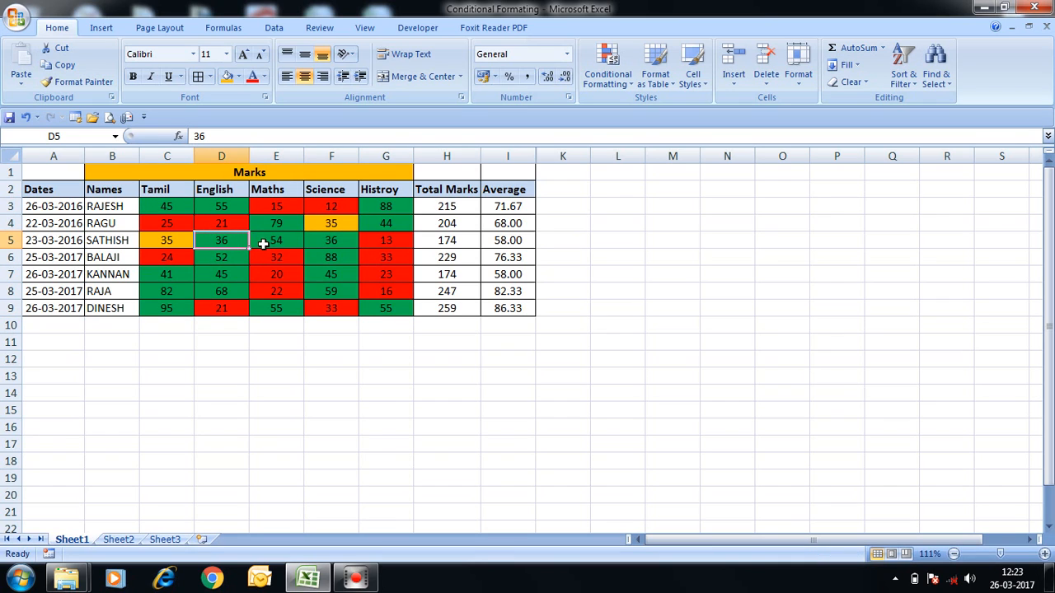
pyautogui.write('35')
pyautogui.press('Return')
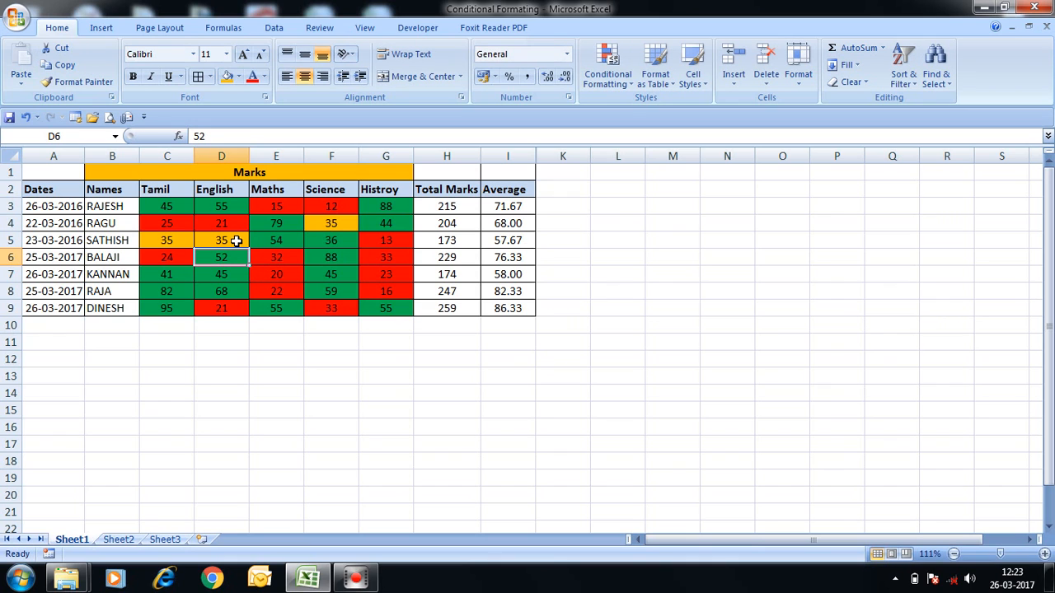
pyautogui.click(223, 276)
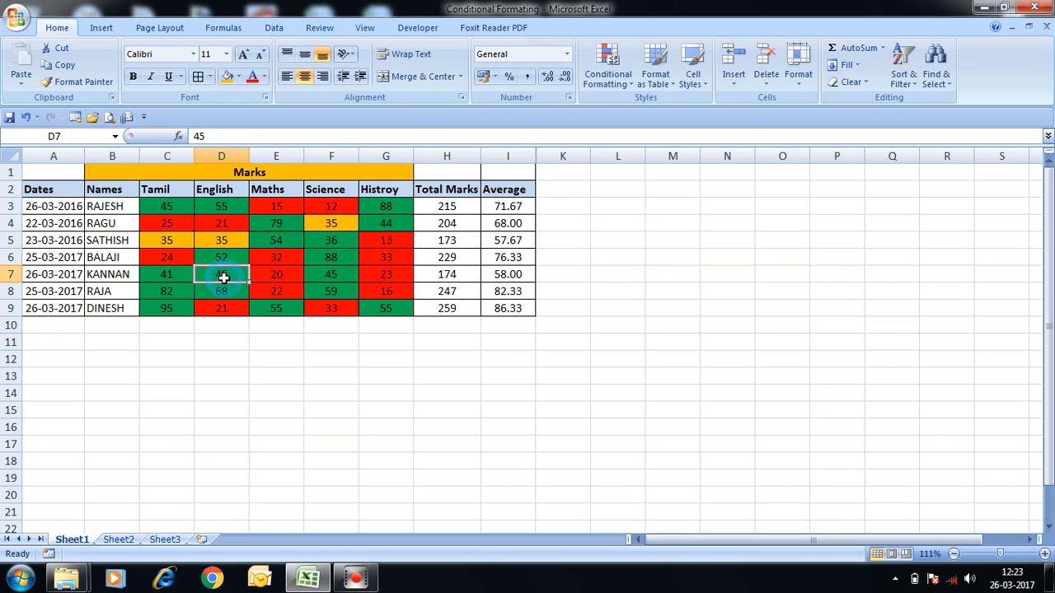
pyautogui.write('35')
pyautogui.press('Return')
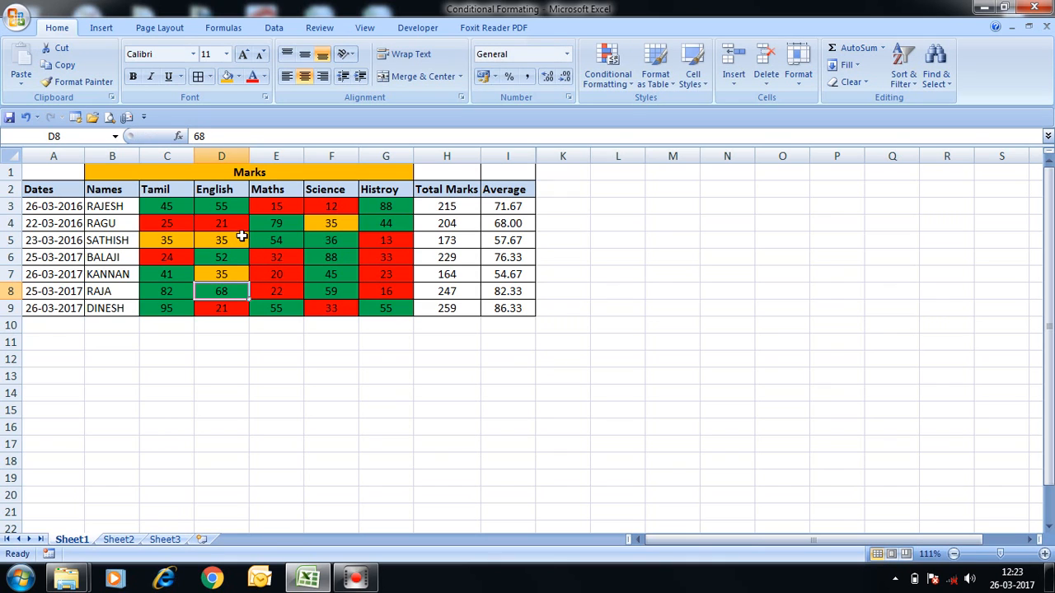
pyautogui.click(219, 256)
pyautogui.write('35')
pyautogui.press('Return')
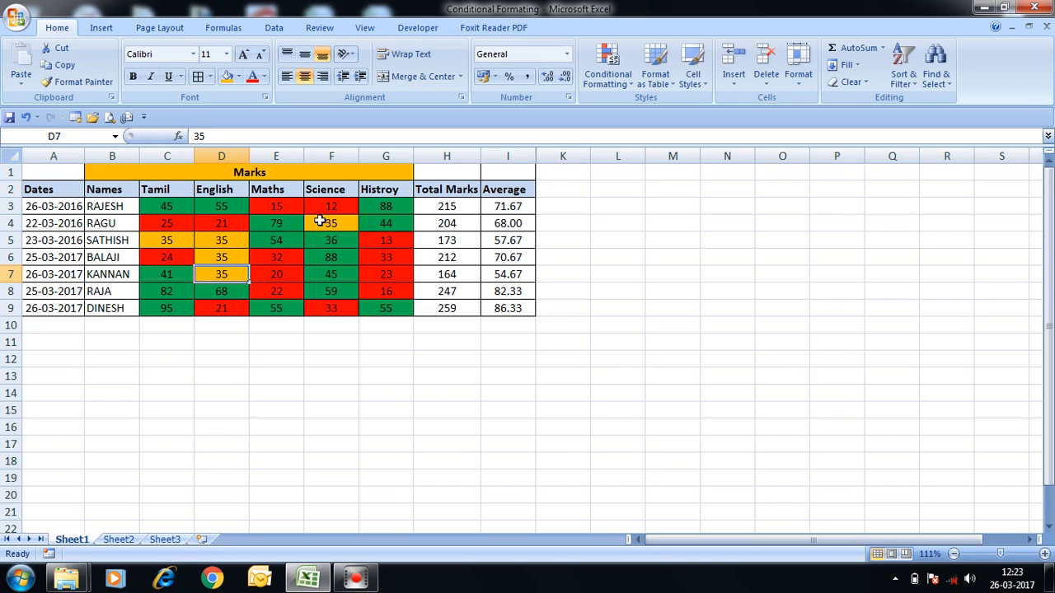
pyautogui.click(220, 218)
pyautogui.write('35')
pyautogui.press('Return')
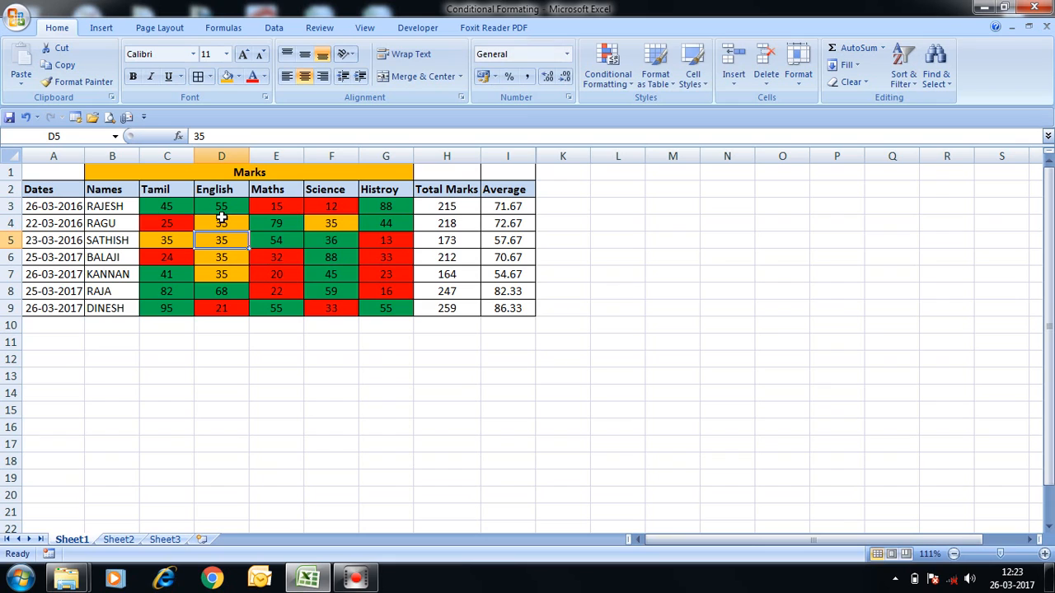
# - Enter 35 as the Science mark in F7, and replace it with 36 to test the rules
pyautogui.click(334, 274)
pyautogui.write('35')
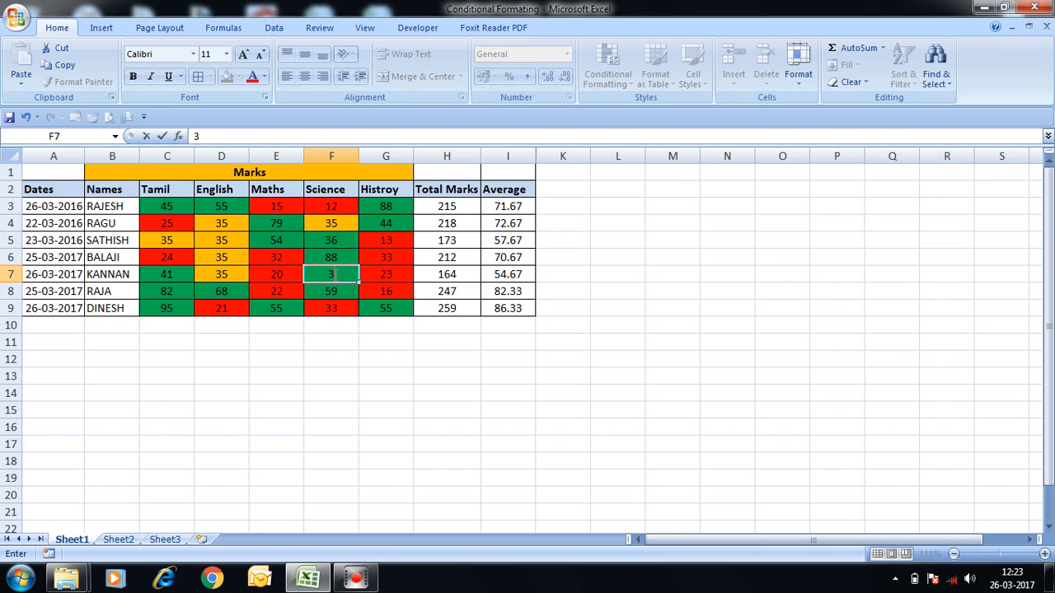
pyautogui.press('Return')
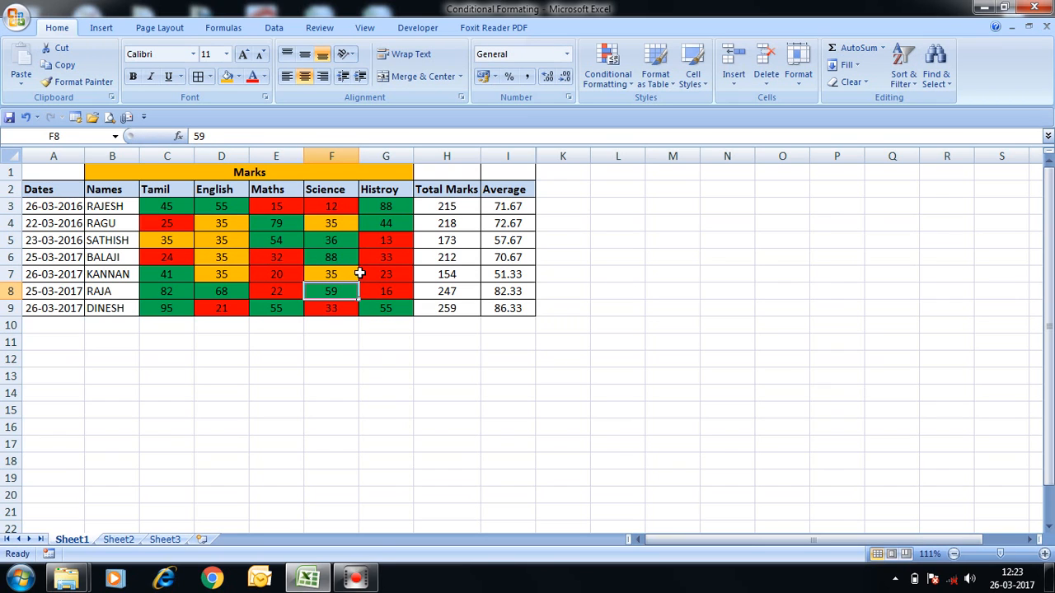
pyautogui.click(331, 275)
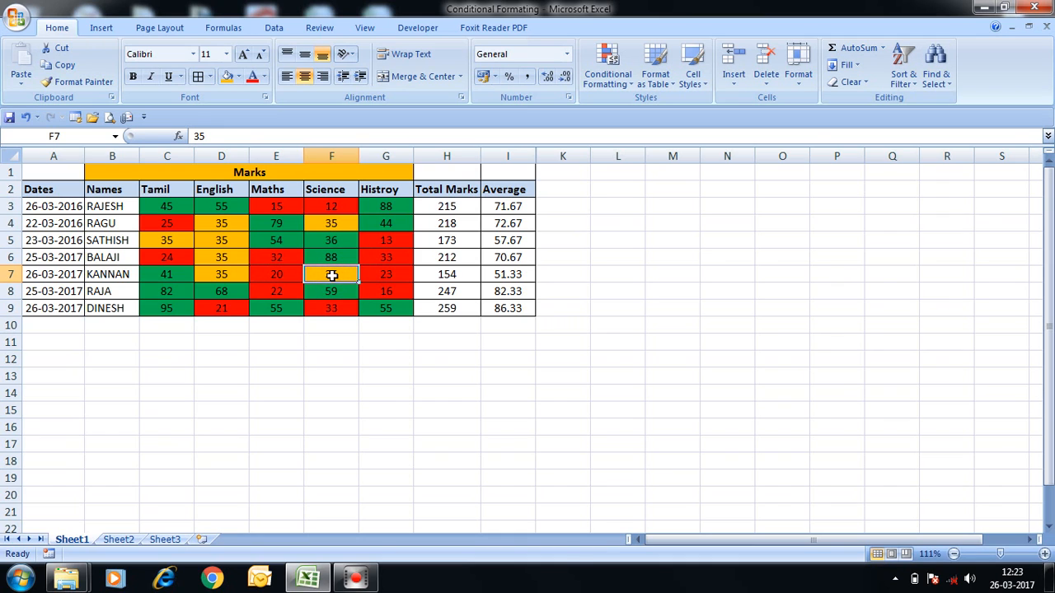
pyautogui.write('36')
pyautogui.press('Return')
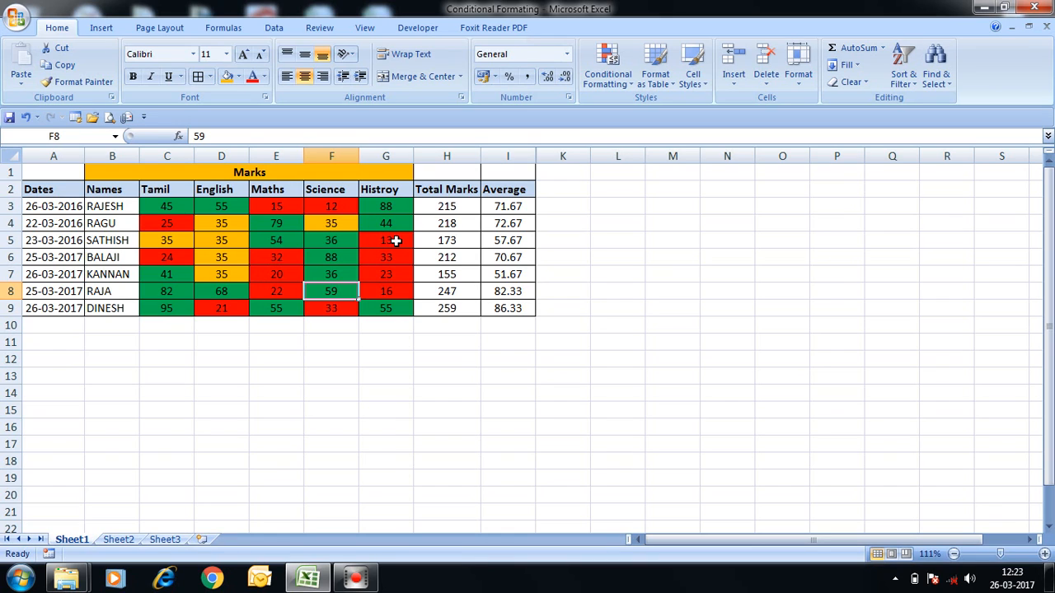
# - Set the History mark in G5 to 40 and the Maths mark in E5 to 35
pyautogui.click(394, 240)
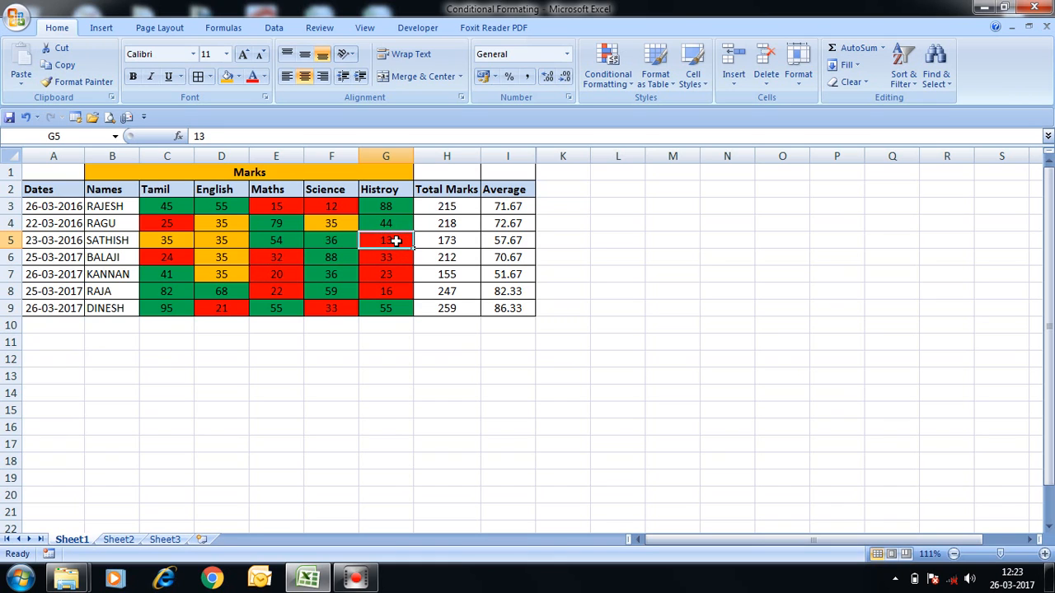
pyautogui.write('40')
pyautogui.press('Return')
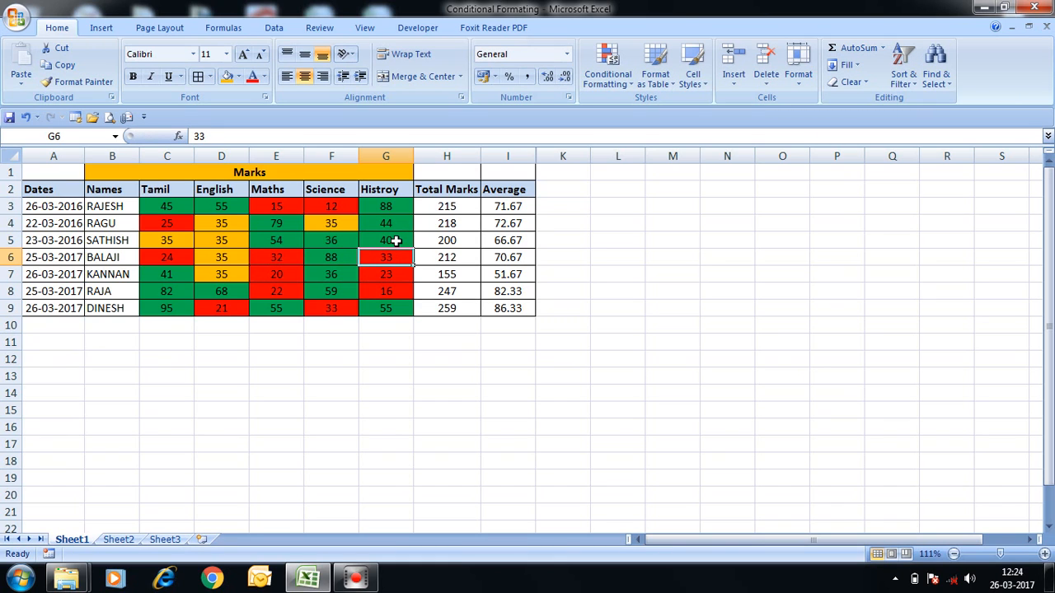
pyautogui.click(271, 240)
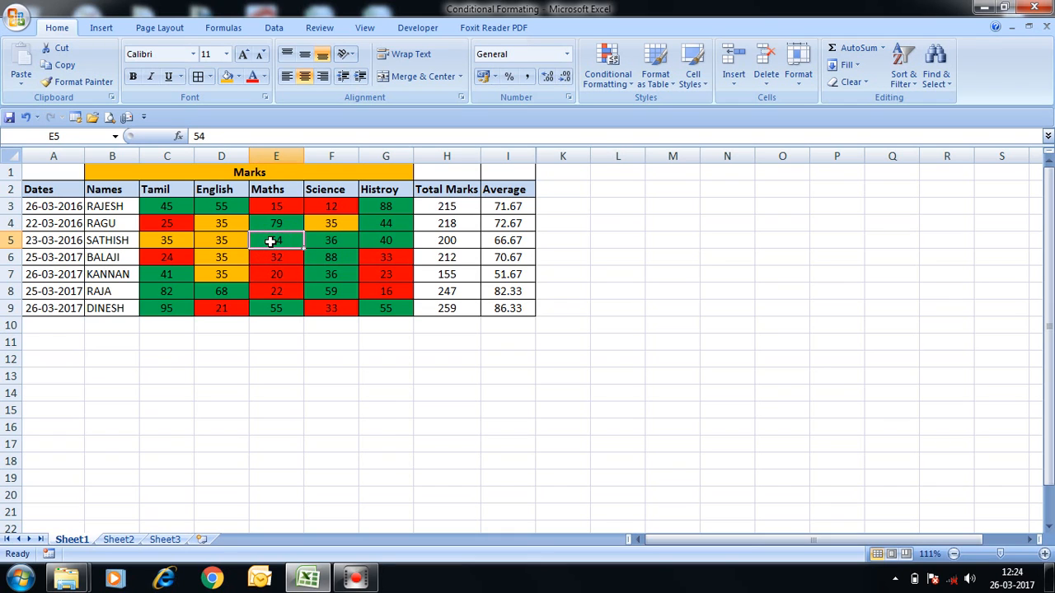
pyautogui.write('35')
pyautogui.press('Return')
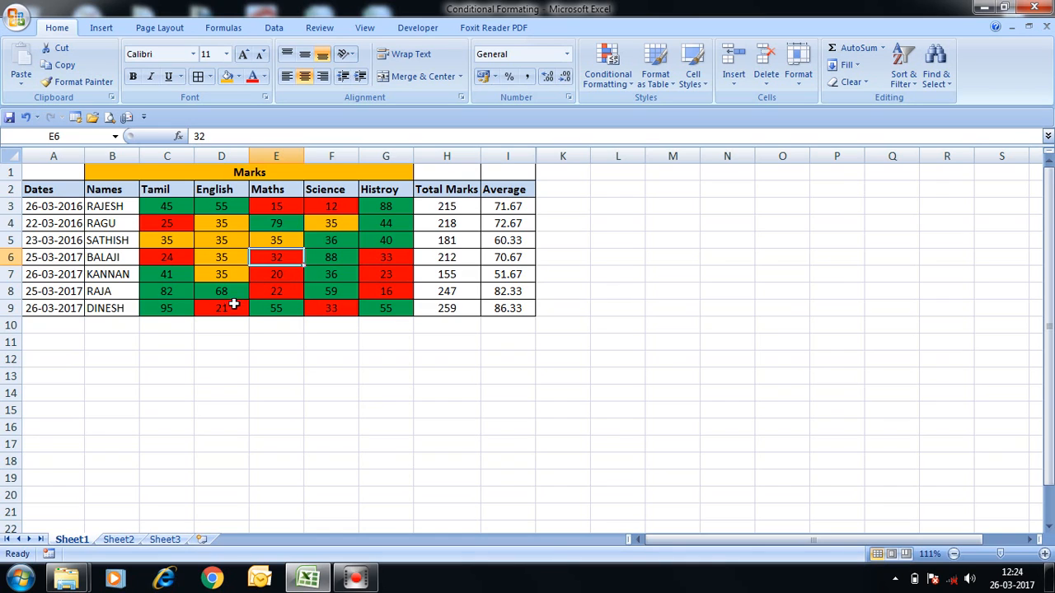
# - Change the Tamil mark in C9 to 10 to test the less-than rule
pyautogui.click(160, 307)
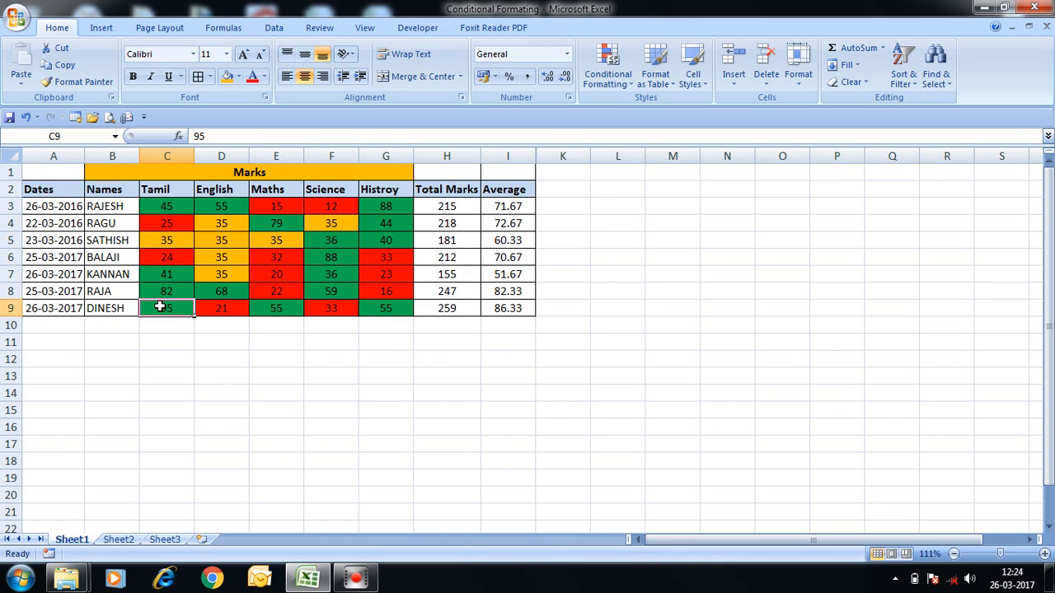
pyautogui.write('10')
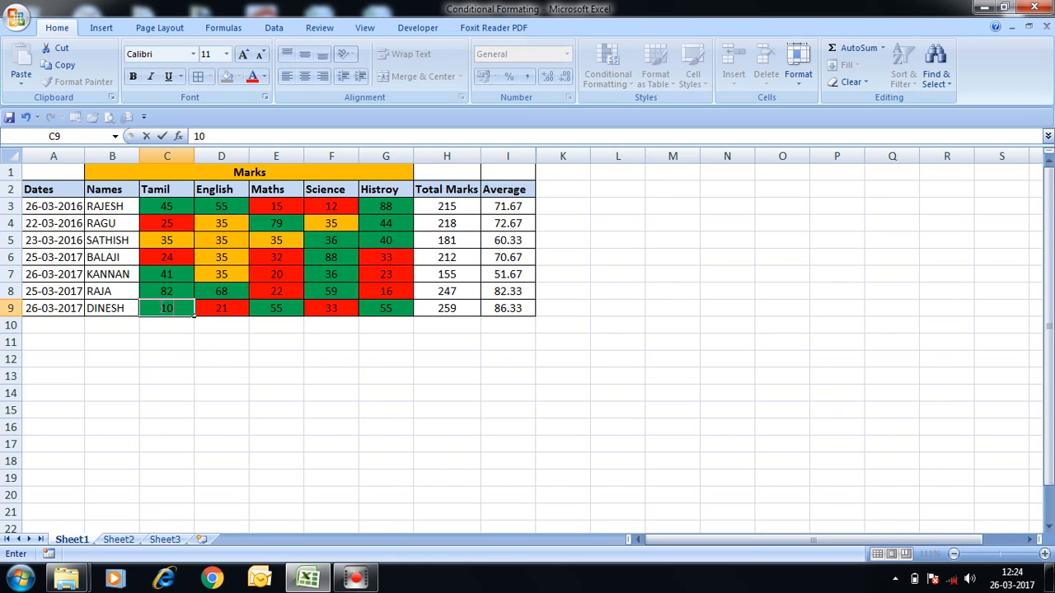
pyautogui.press('Return')
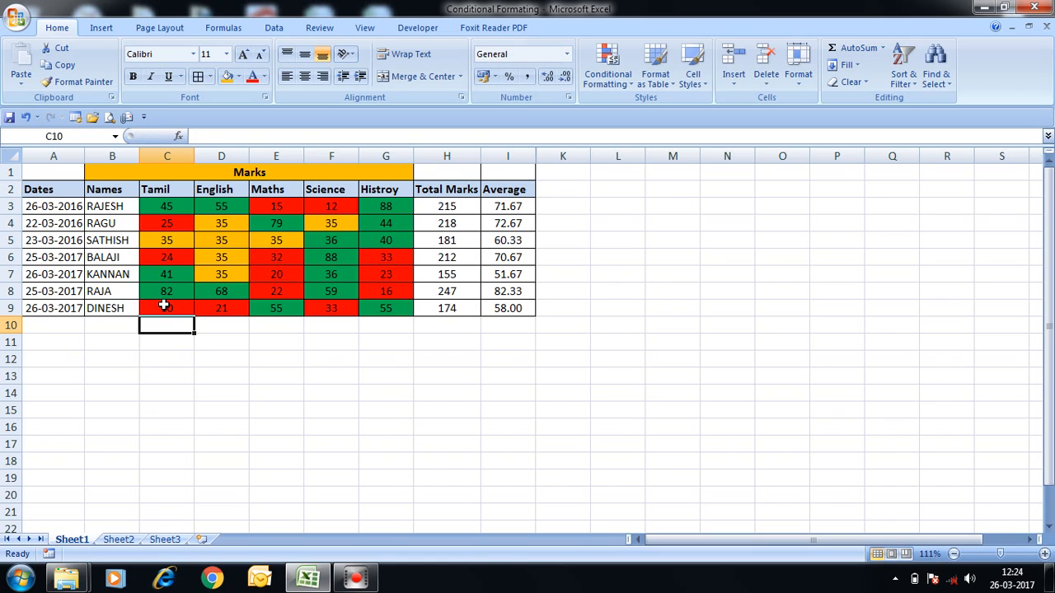
pyautogui.click(161, 306)
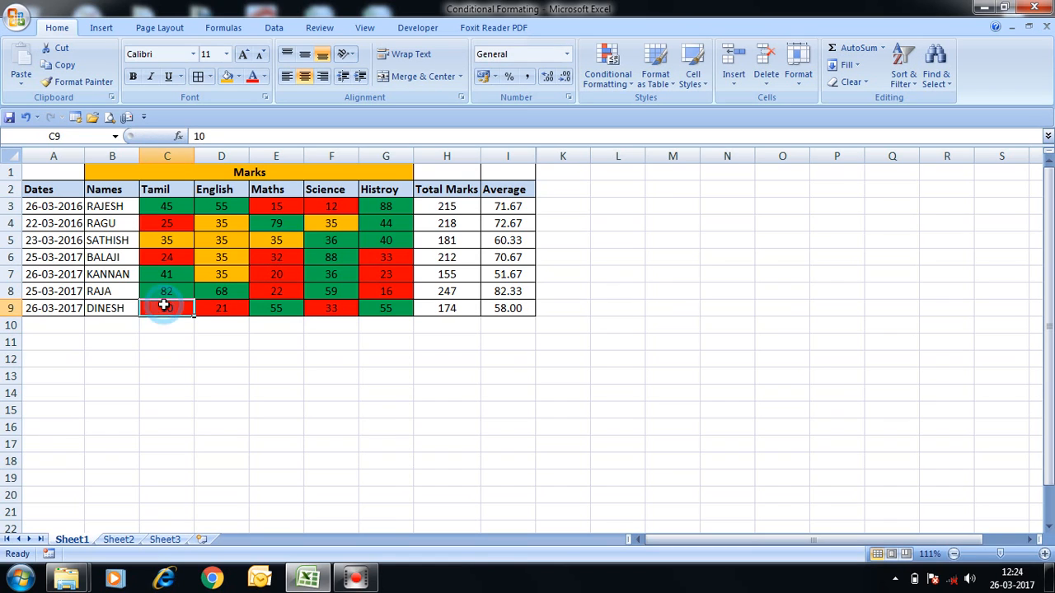
# - Clear the conditional formatting rules from the marks in C3:G9
pyautogui.click(160, 203)
pyautogui.hotkey('shift', 'Right')
pyautogui.hotkey('shift', 'Right')
pyautogui.hotkey('shift', 'Right')
pyautogui.hotkey('shift', 'Right')
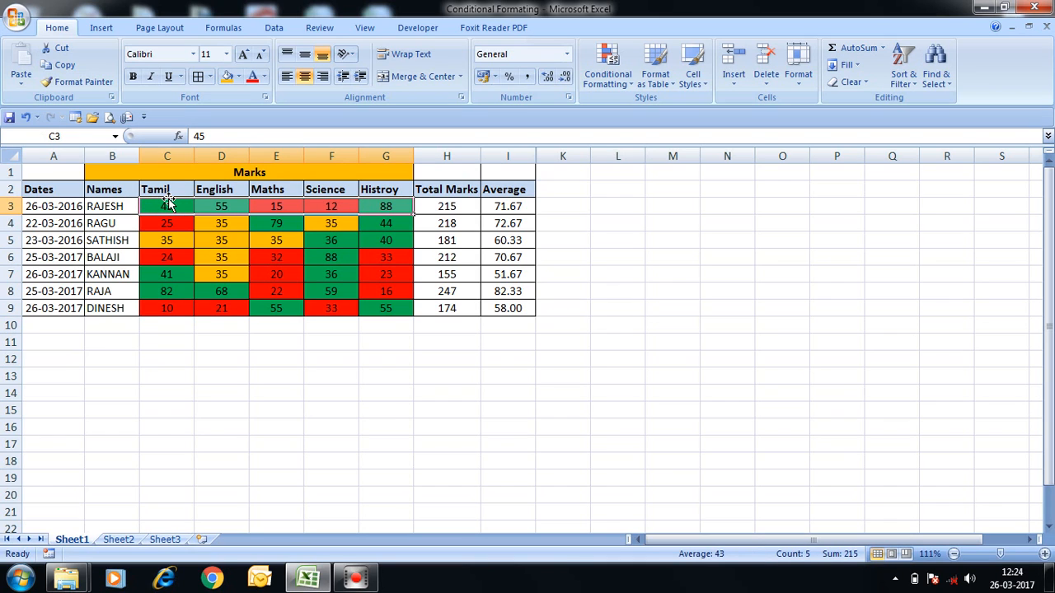
pyautogui.hotkey('ctrl', 'shift', 'Down')
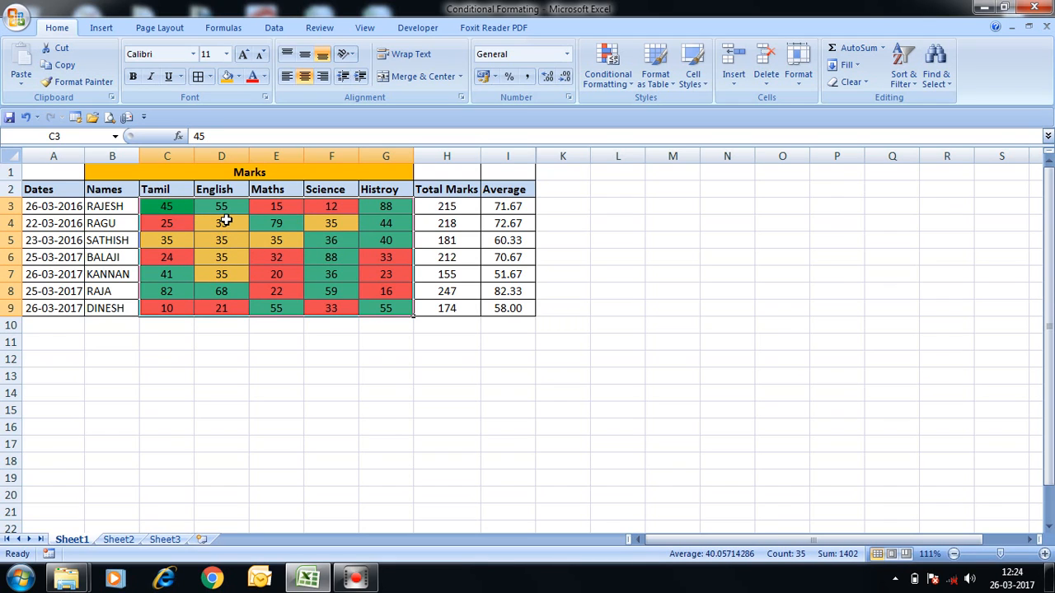
pyautogui.click(609, 68)
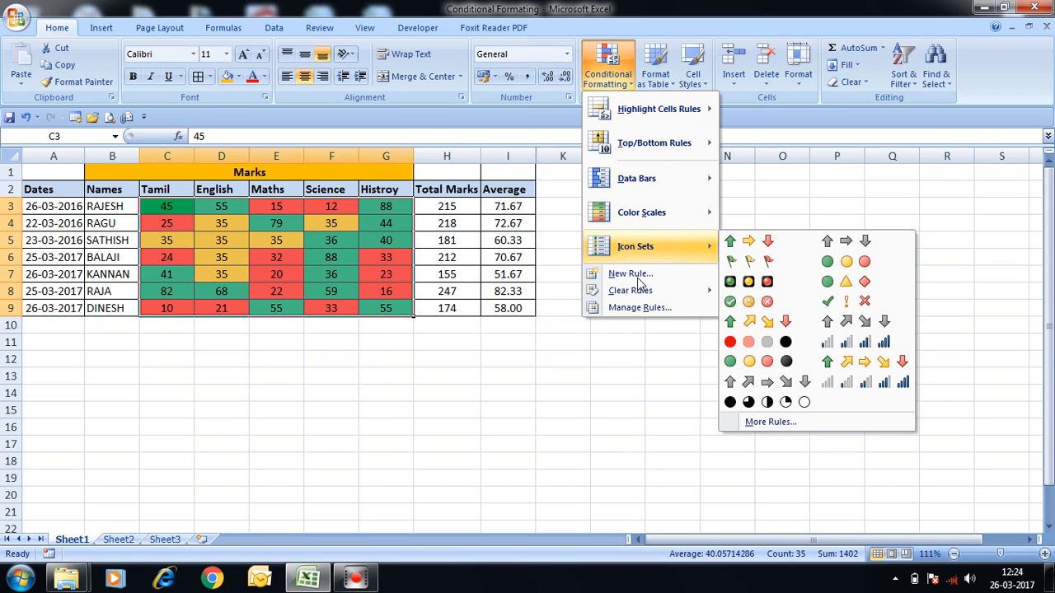
pyautogui.moveTo(643, 291)
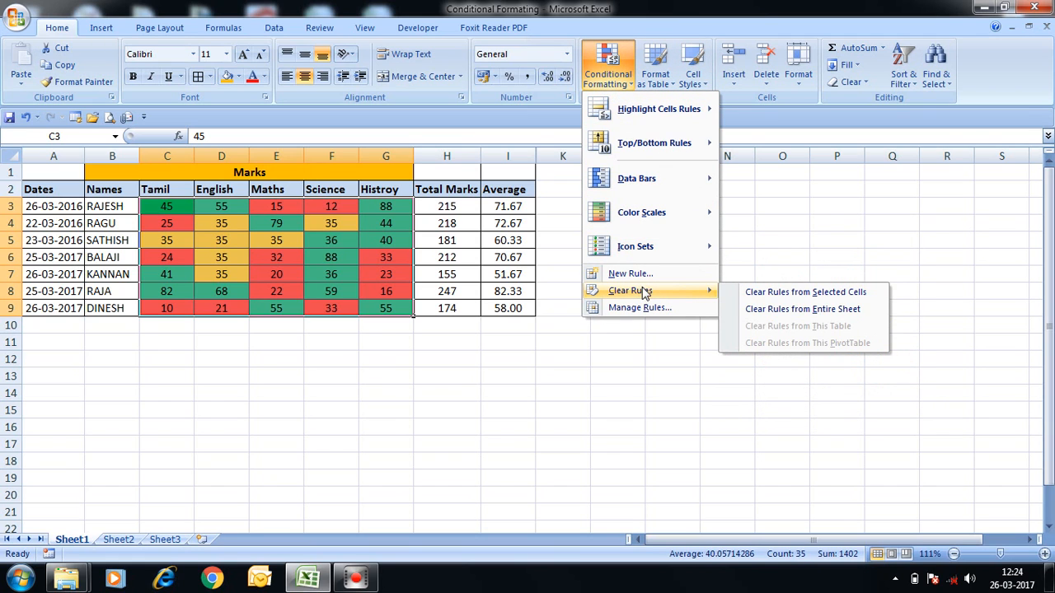
pyautogui.click(791, 294)
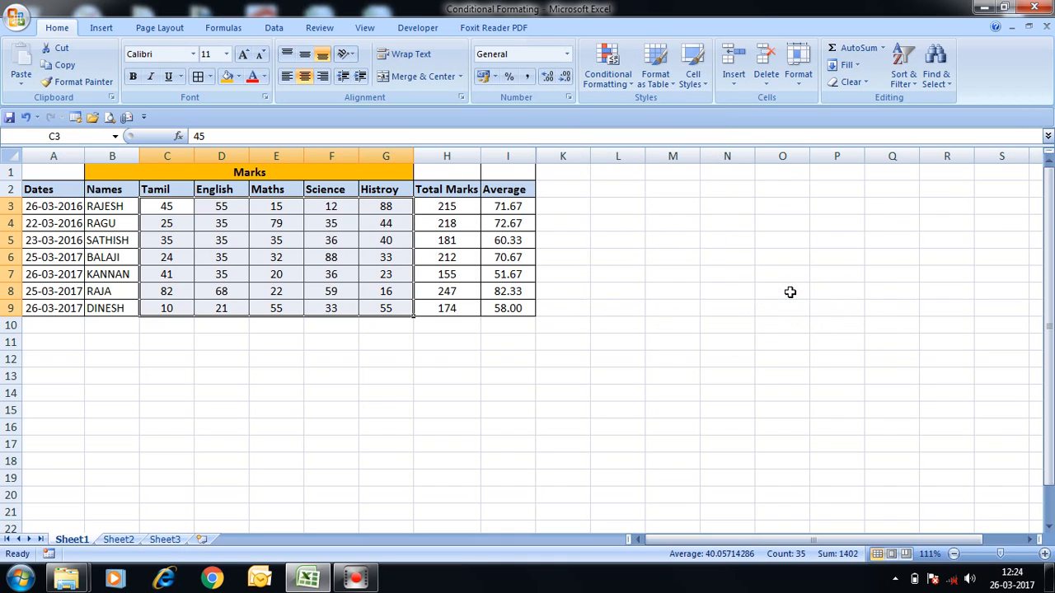
pyautogui.click(281, 342)
# - Select the marks in C3:G9 and preview a Less Than highlighting rule without applying it
pyautogui.click(157, 204)
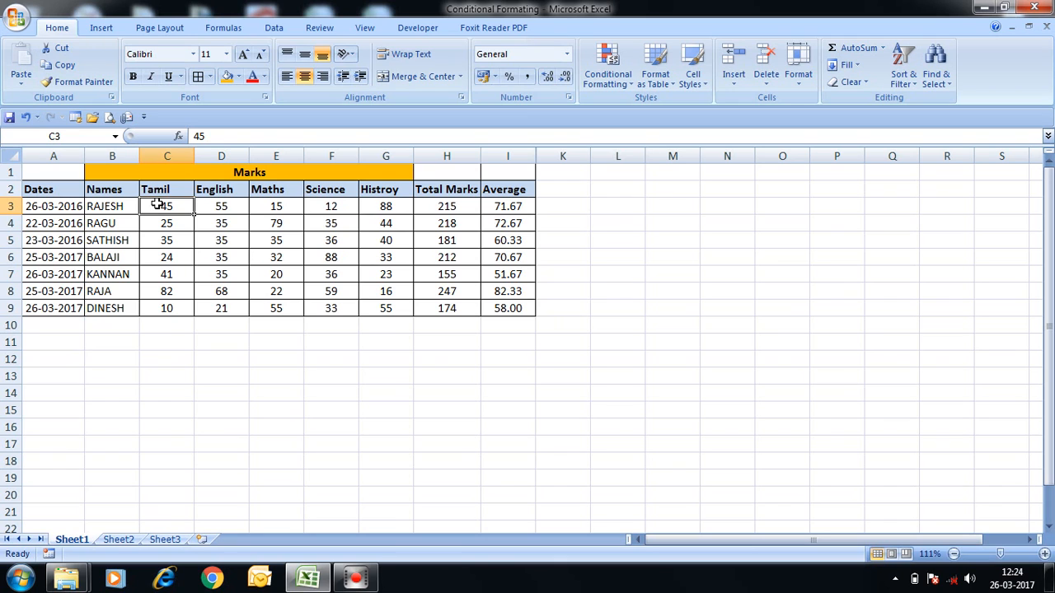
pyautogui.click(620, 78)
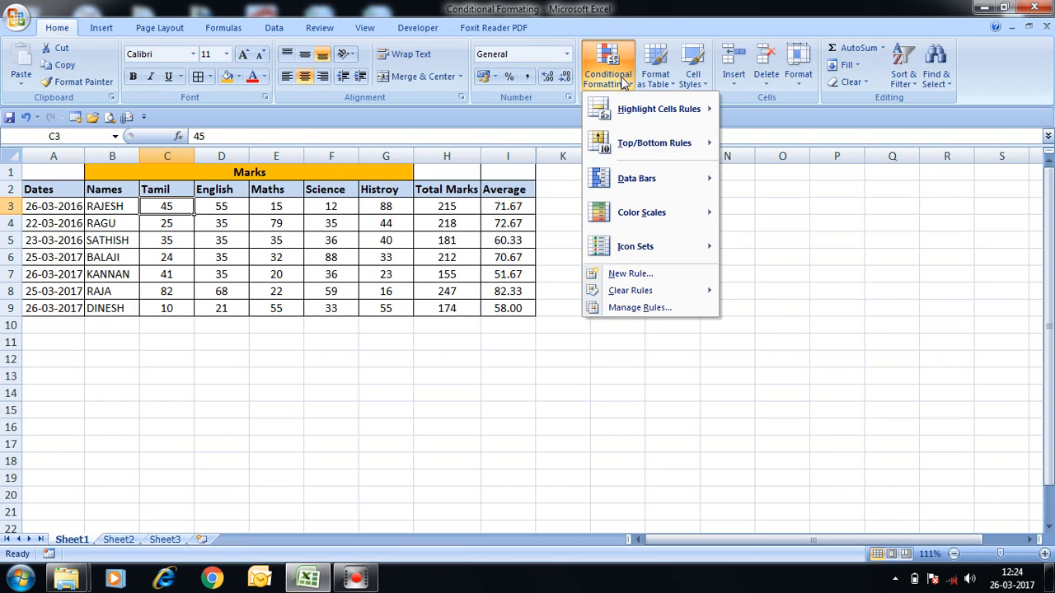
pyautogui.click(158, 209)
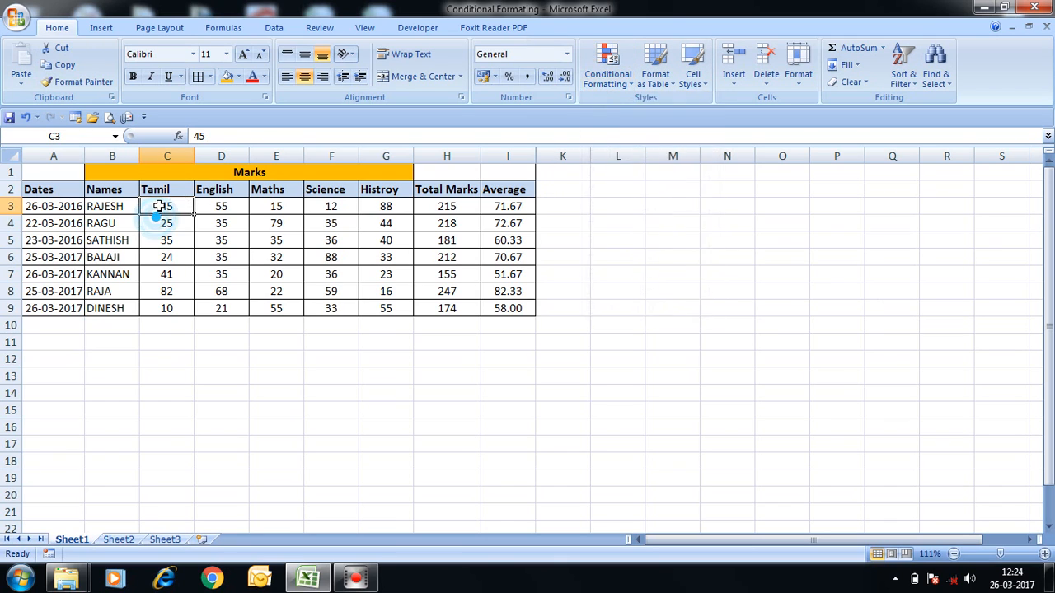
pyautogui.hotkey('shift', 'Right')
pyautogui.hotkey('shift', 'Right')
pyautogui.hotkey('shift', 'Right')
pyautogui.hotkey('shift', 'Right')
pyautogui.hotkey('shift', 'Right')
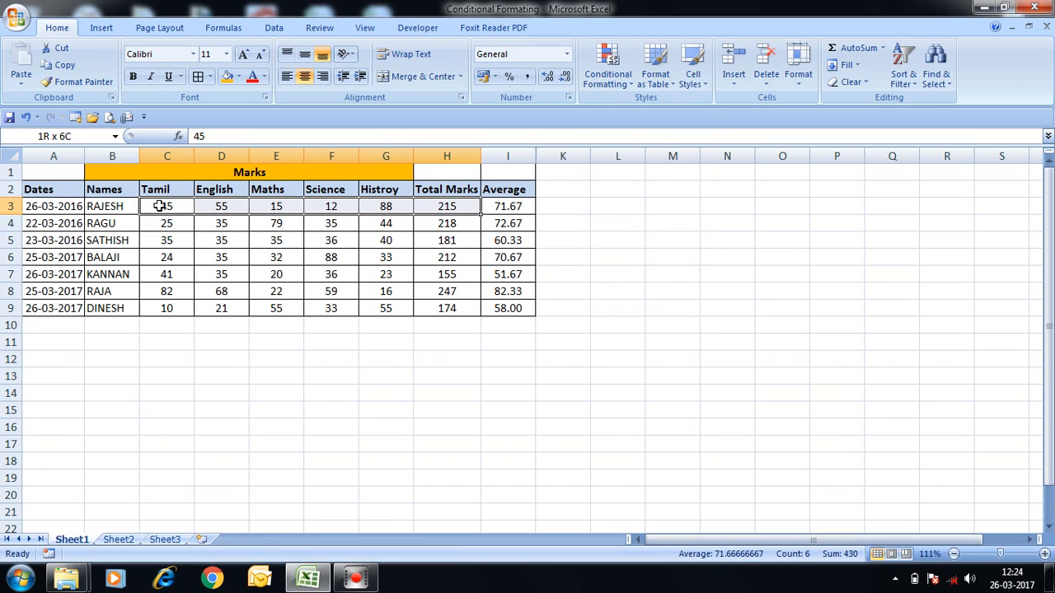
pyautogui.hotkey('shift', 'Left')
pyautogui.hotkey('shift', 'Down')
pyautogui.hotkey('shift', 'Down')
pyautogui.hotkey('shift', 'Down')
pyautogui.hotkey('shift', 'Down')
pyautogui.hotkey('shift', 'Down')
pyautogui.hotkey('shift', 'Down')
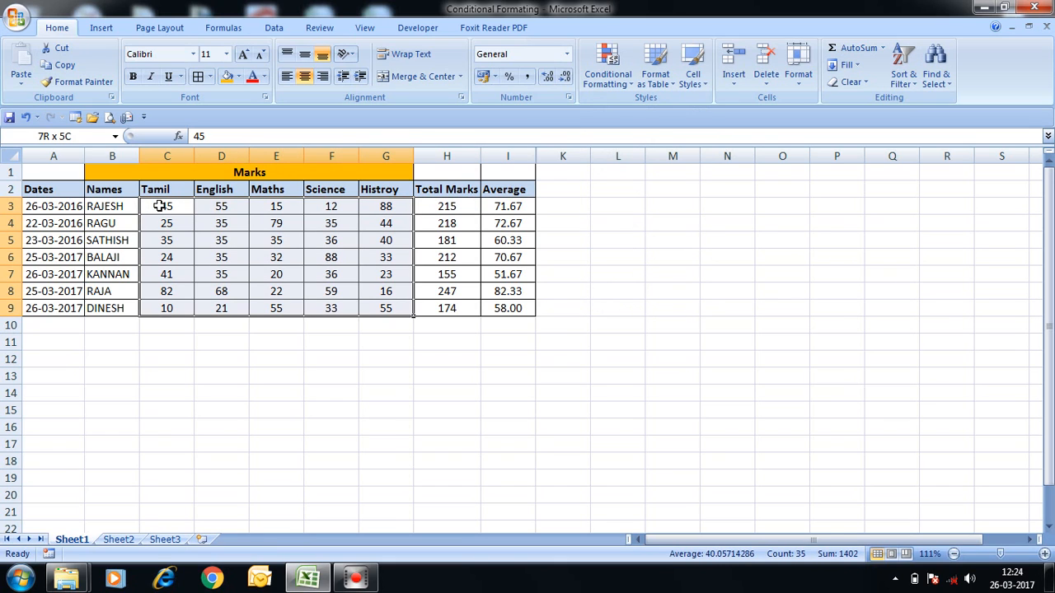
pyautogui.click(618, 80)
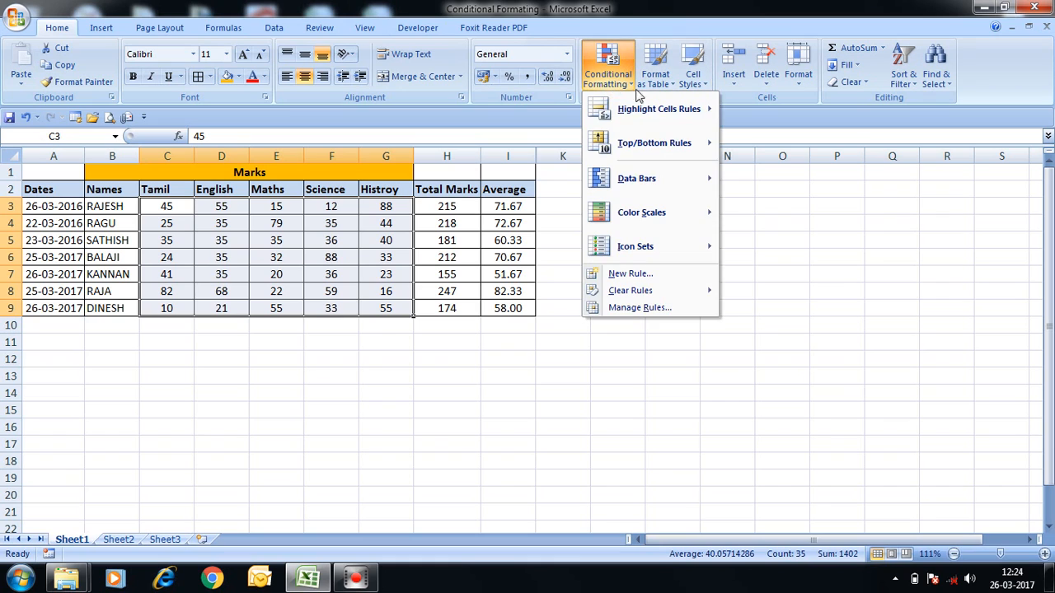
pyautogui.moveTo(654, 104)
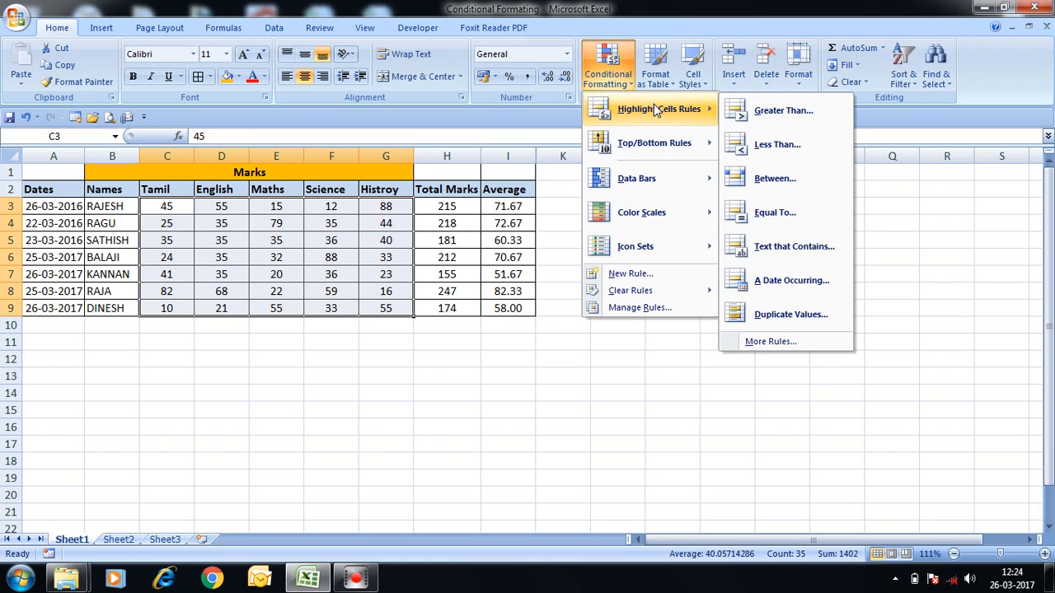
pyautogui.click(773, 148)
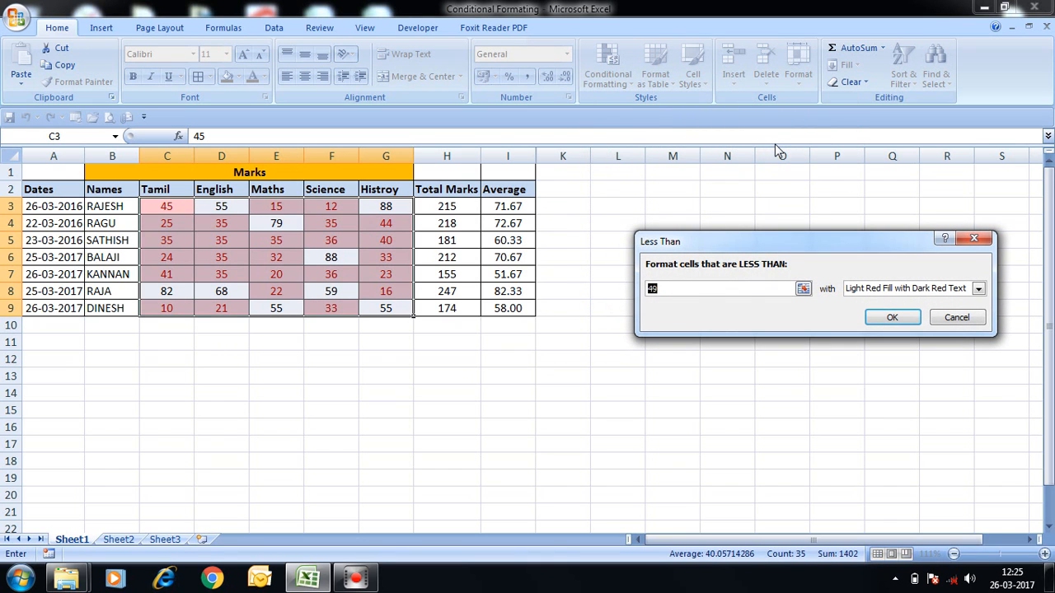
pyautogui.press('Escape')
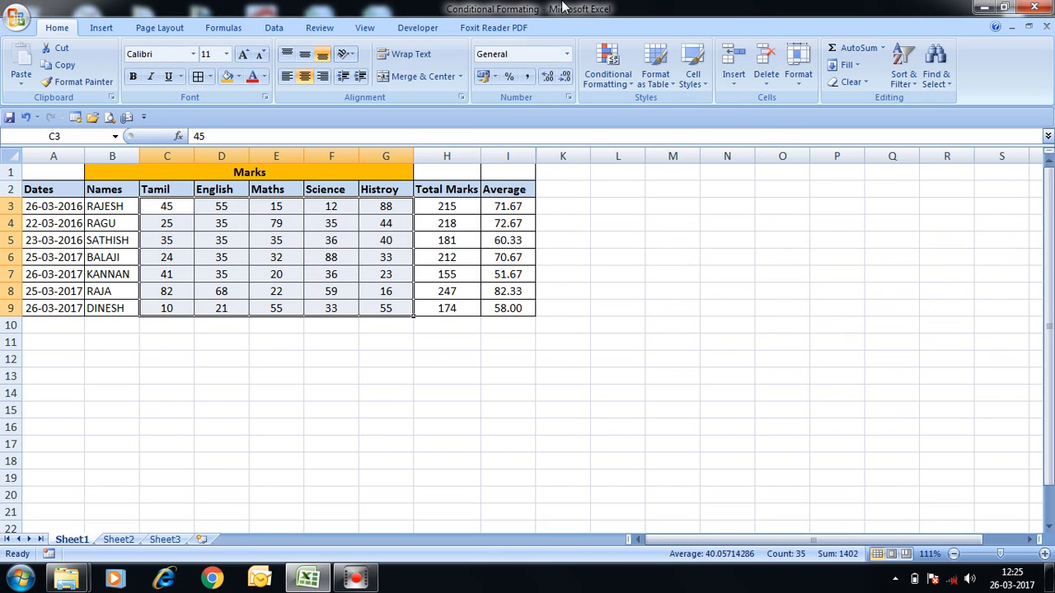
# - Try a Between highlighting rule with Light Red Fill on the marks in C3:G9 and discard it
pyautogui.click(624, 84)
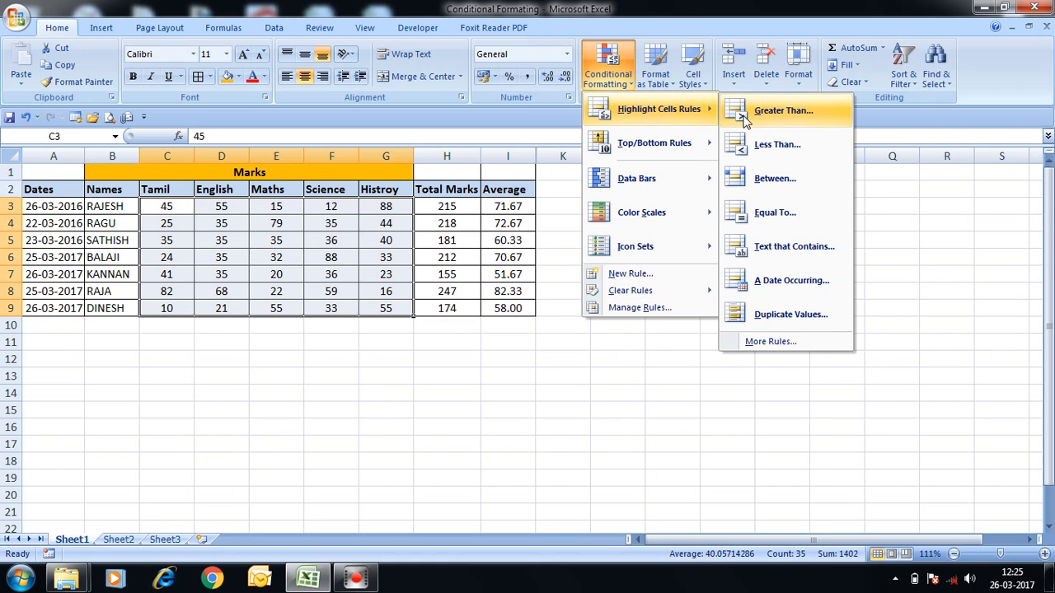
pyautogui.click(775, 179)
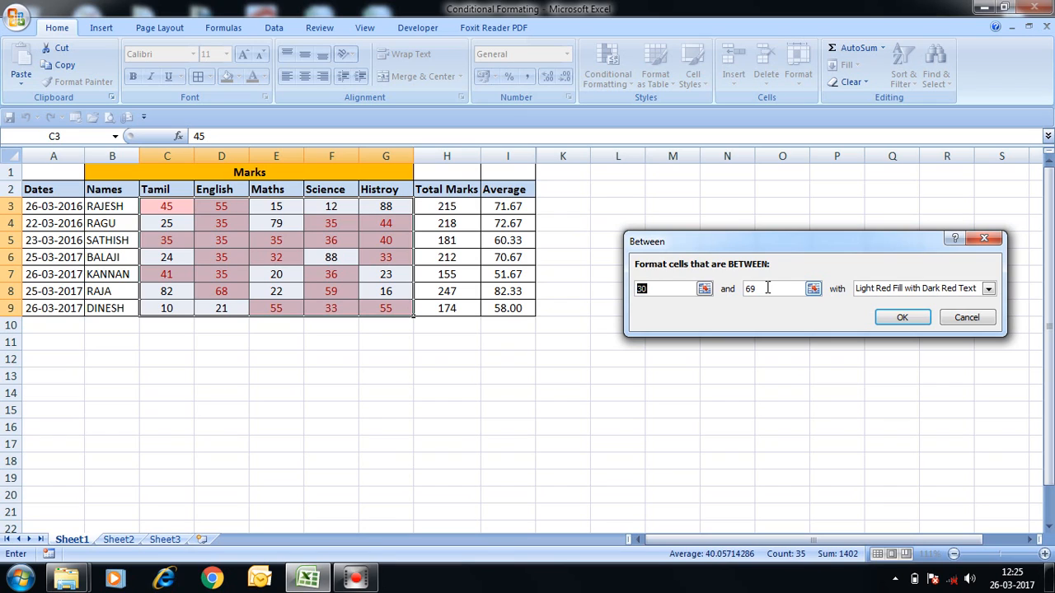
pyautogui.click(930, 288)
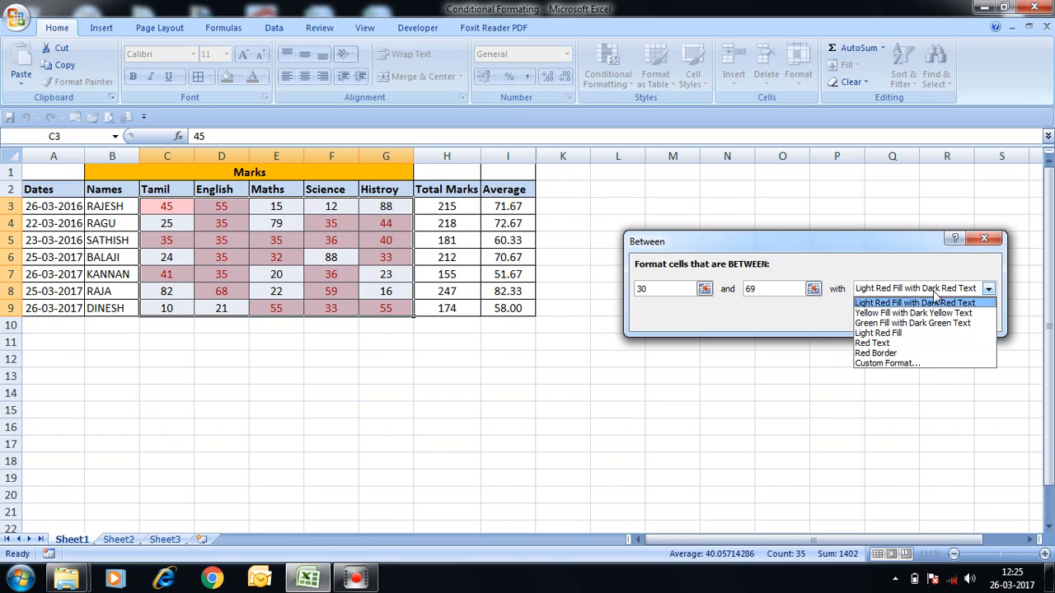
pyautogui.click(875, 334)
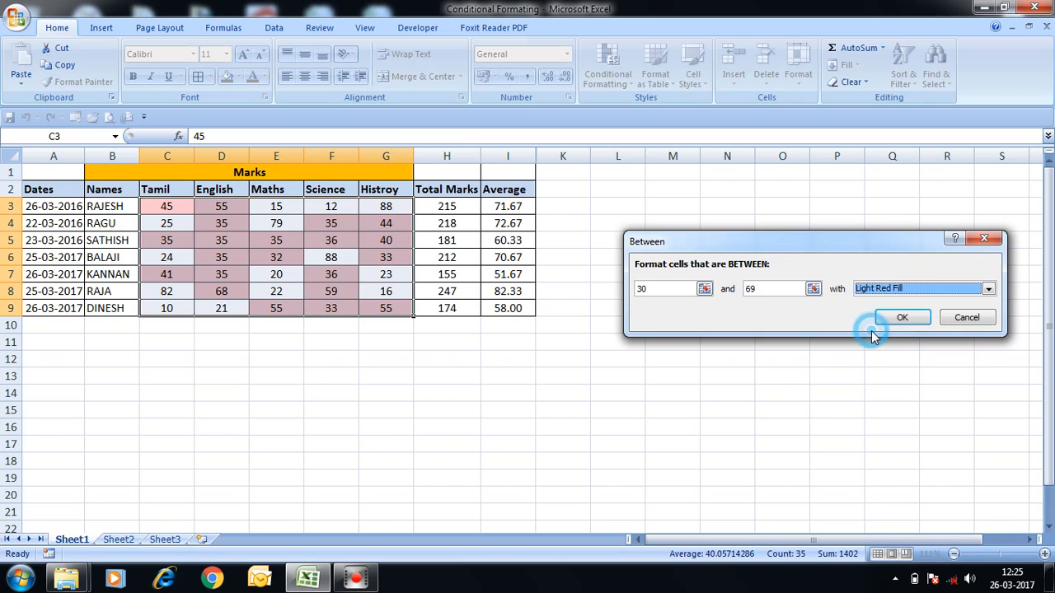
pyautogui.click(966, 318)
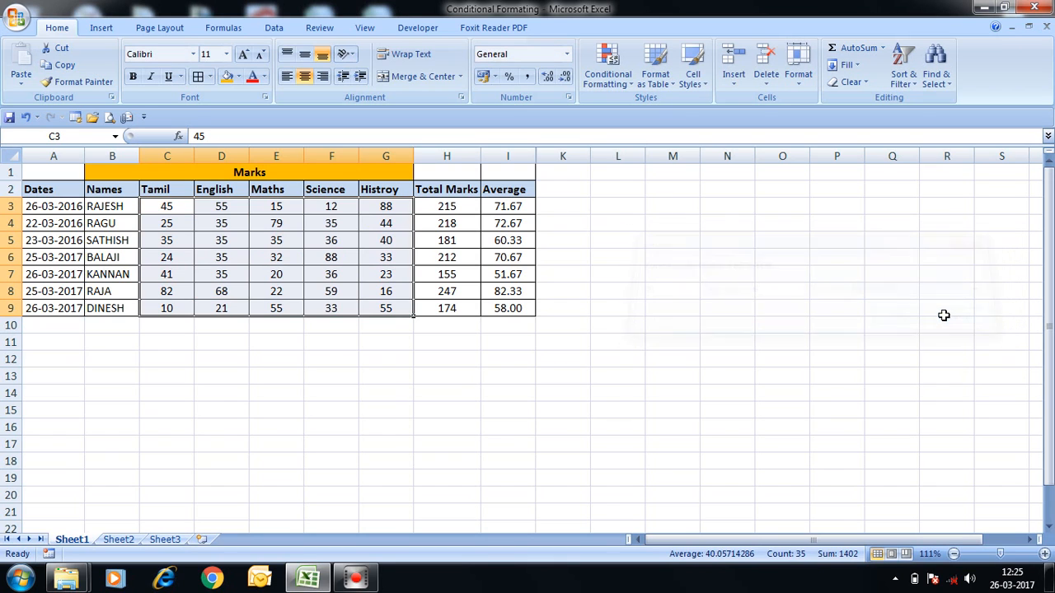
# - Try a Text That Contains rule for the student name in B4 on the marks range C3:G9 and discard it
pyautogui.click(622, 85)
pyautogui.moveTo(630, 107)
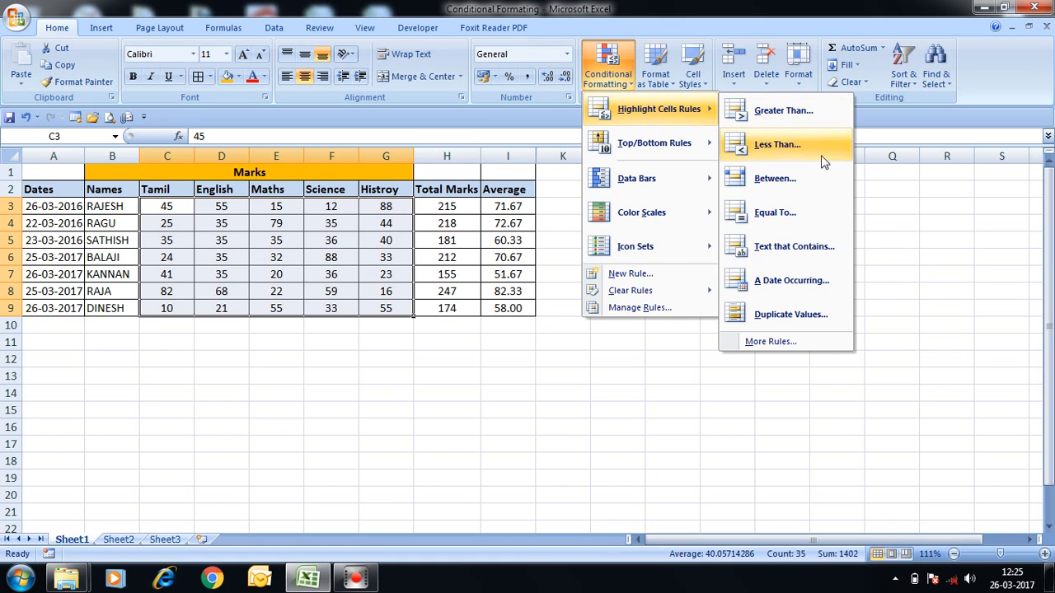
pyautogui.click(786, 247)
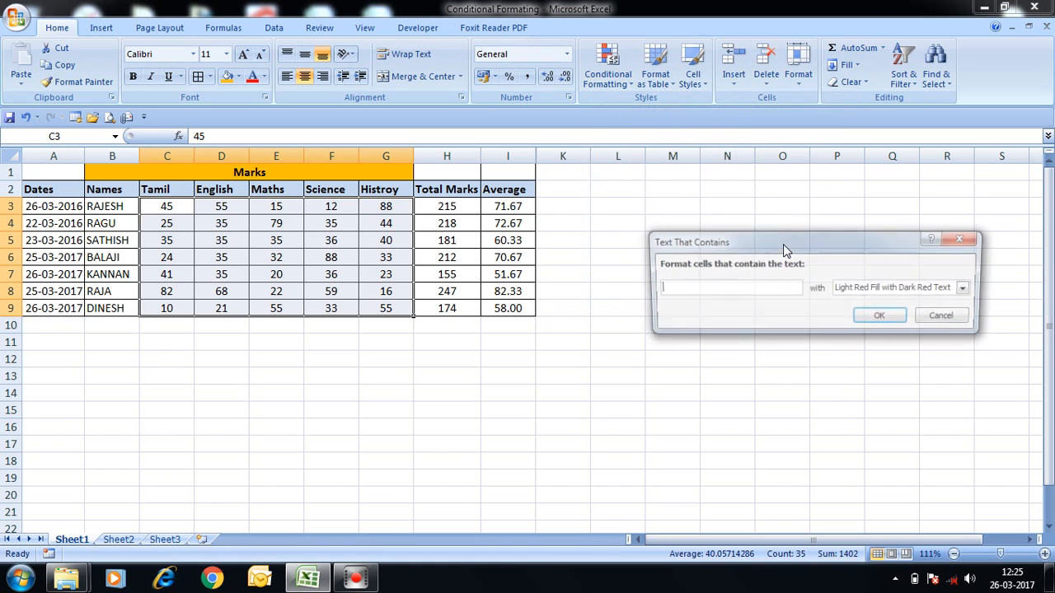
pyautogui.click(724, 283)
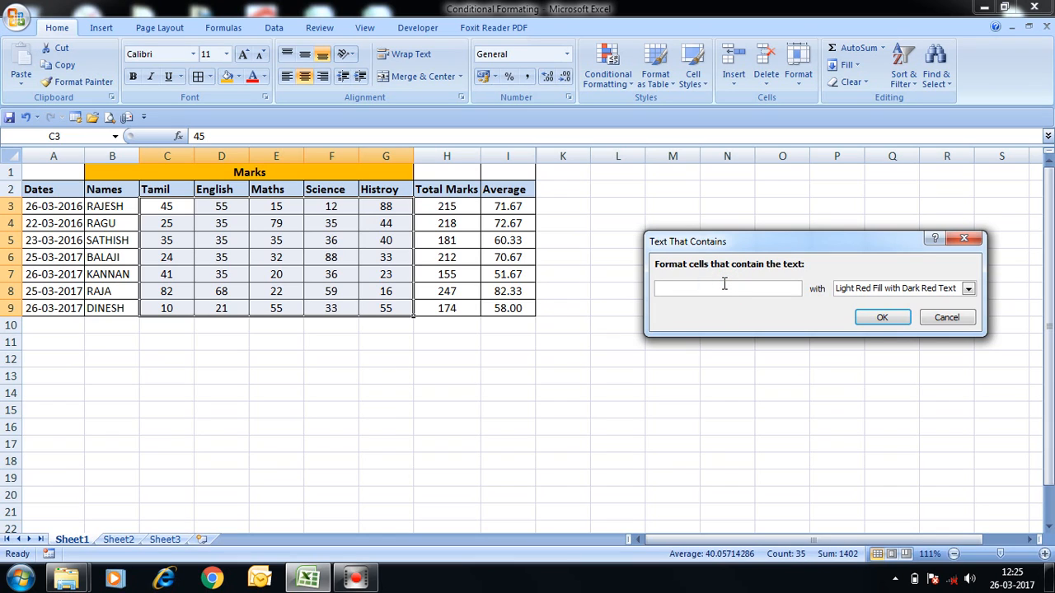
pyautogui.write('RAGU')
pyautogui.click(939, 319)
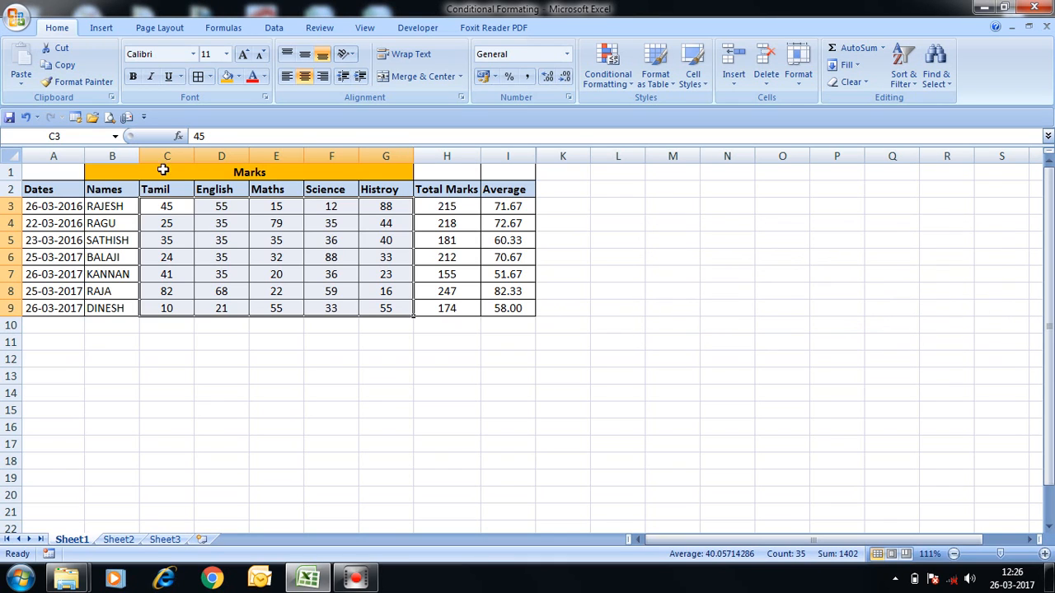
# - Set up a Text That Contains highlighting rule on B3:H9 for the student name in B4
pyautogui.click(105, 211)
pyautogui.hotkey('shift', 'Right')
pyautogui.hotkey('shift', 'Right')
pyautogui.hotkey('shift', 'Right')
pyautogui.hotkey('shift', 'Right')
pyautogui.hotkey('shift', 'Right')
pyautogui.hotkey('shift', 'Right')
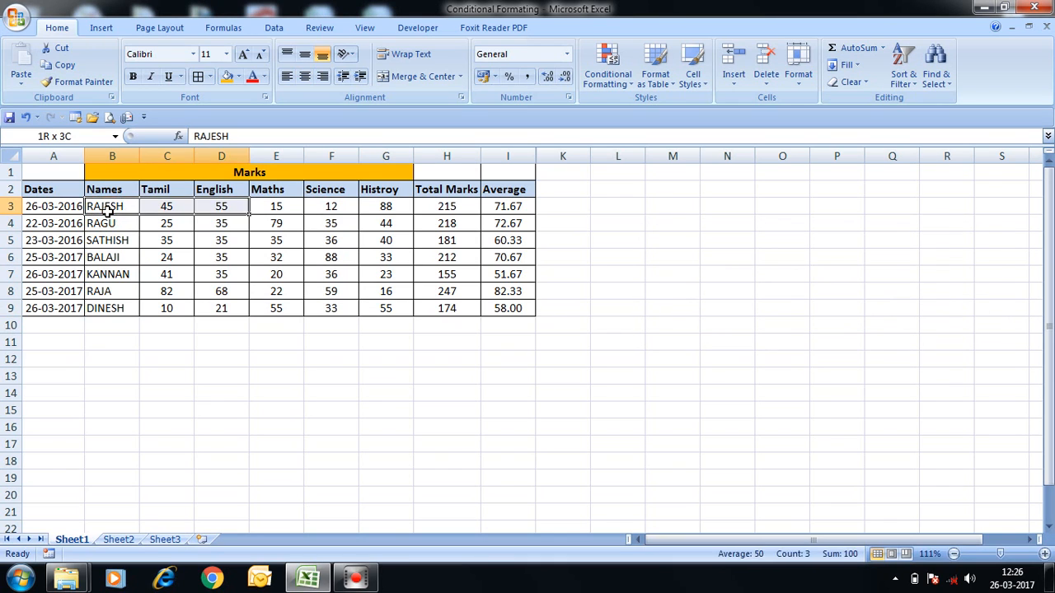
pyautogui.hotkey('shift', 'Down')
pyautogui.hotkey('shift', 'Down')
pyautogui.hotkey('shift', 'Down')
pyautogui.hotkey('shift', 'Down')
pyautogui.hotkey('shift', 'Down')
pyautogui.hotkey('shift', 'Down')
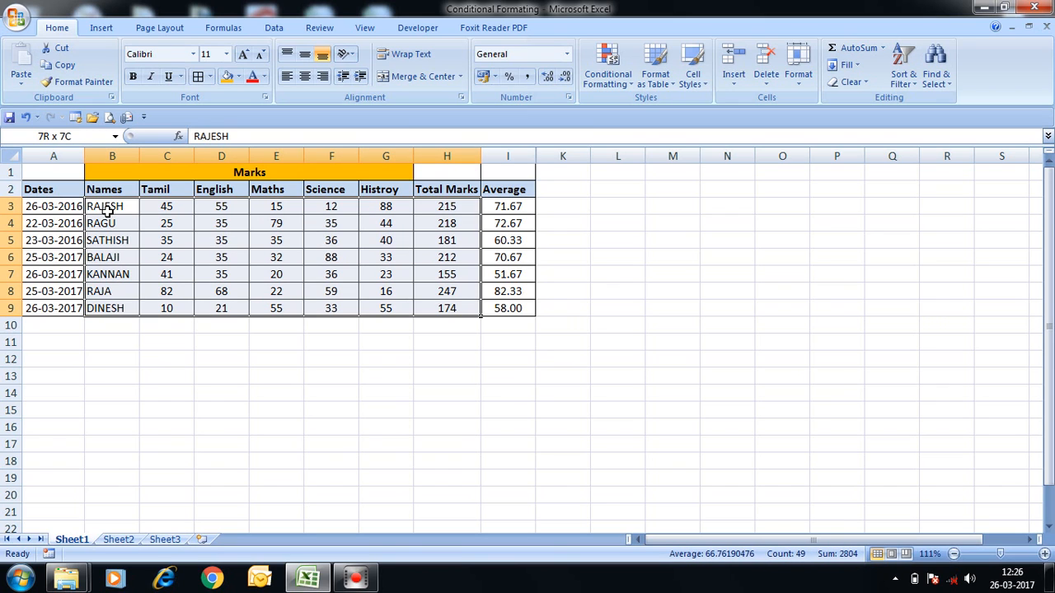
pyautogui.click(608, 64)
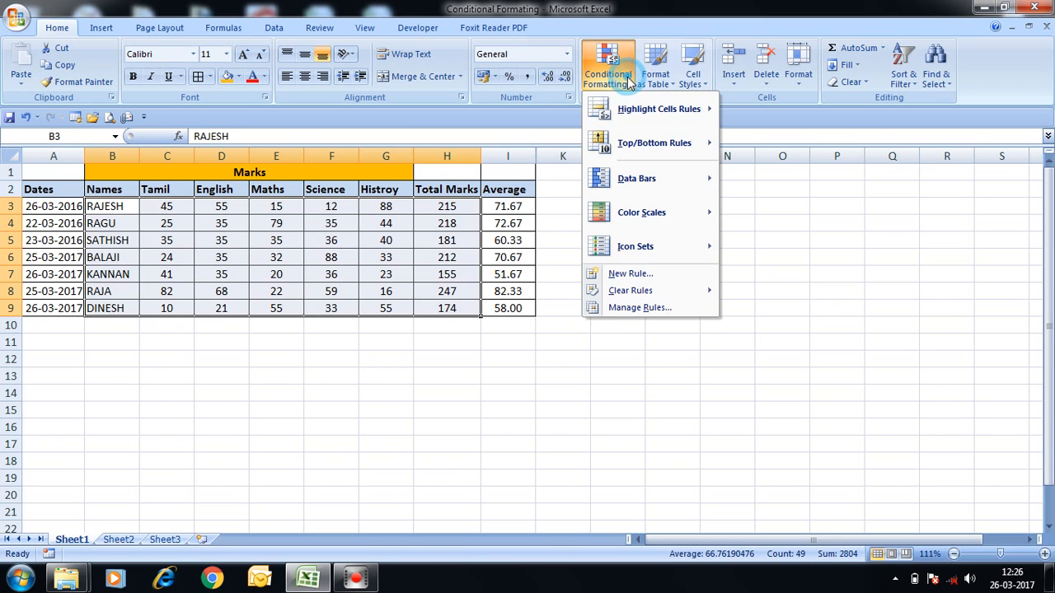
pyautogui.moveTo(663, 120)
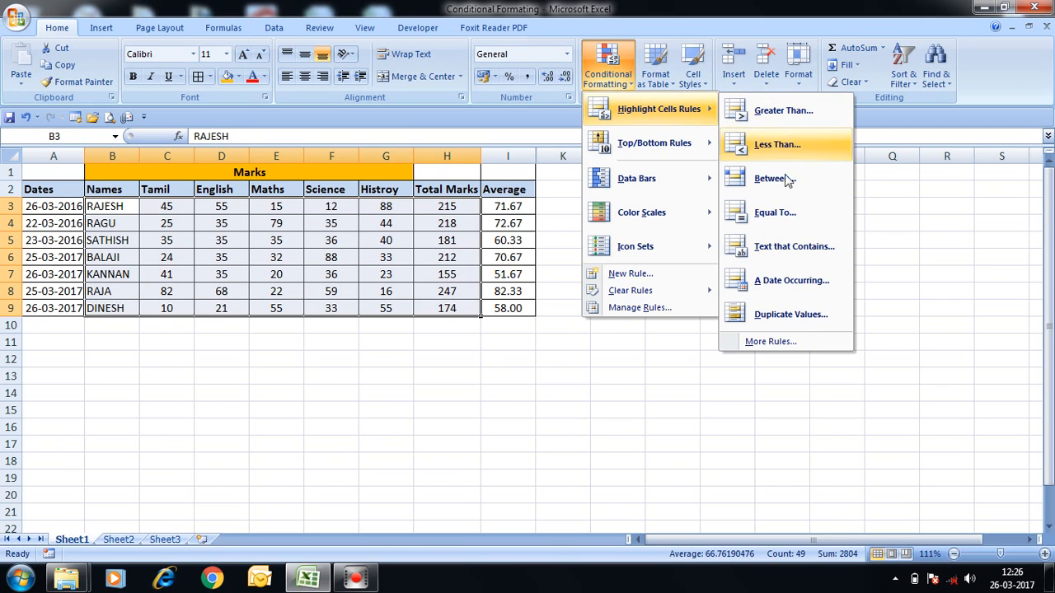
pyautogui.click(775, 248)
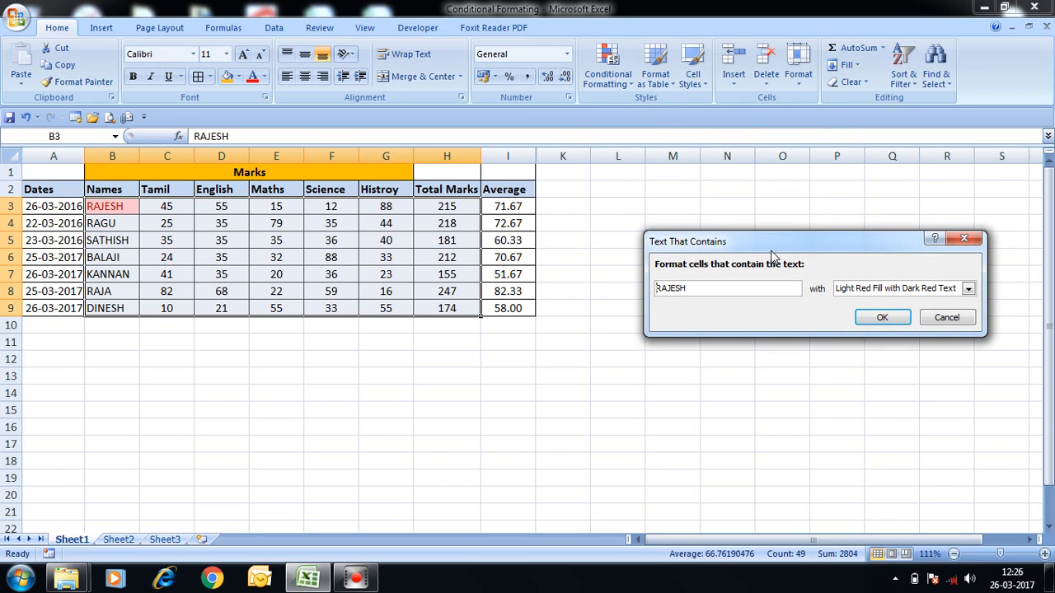
pyautogui.write('RAGU')
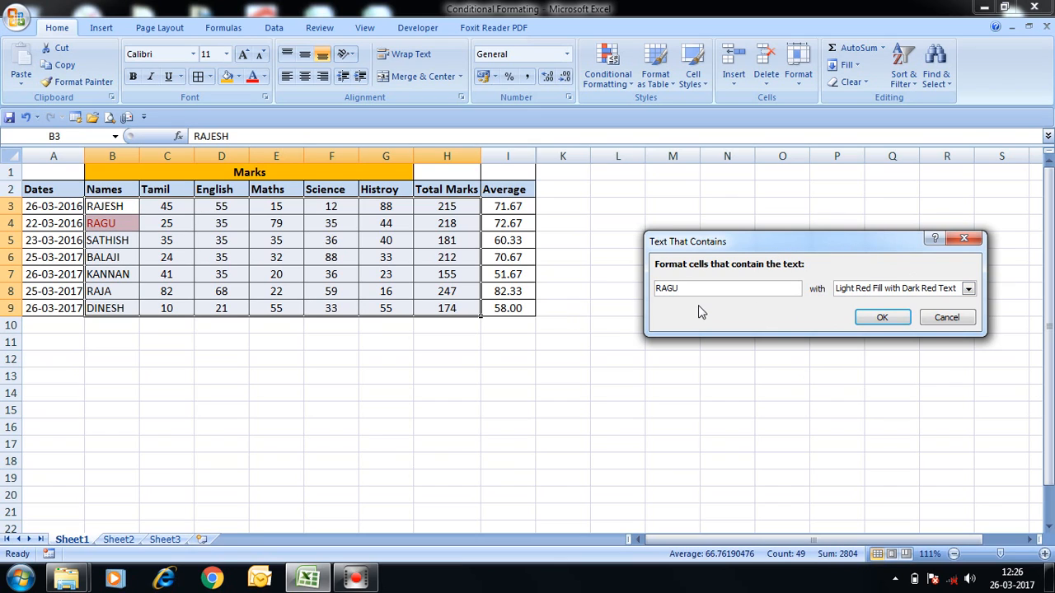
# - Replace the text in the Text That Contains rule with the student name in B9
pyautogui.press('BackSpace')
pyautogui.press('BackSpace')
pyautogui.press('BackSpace')
pyautogui.press('BackSpace')
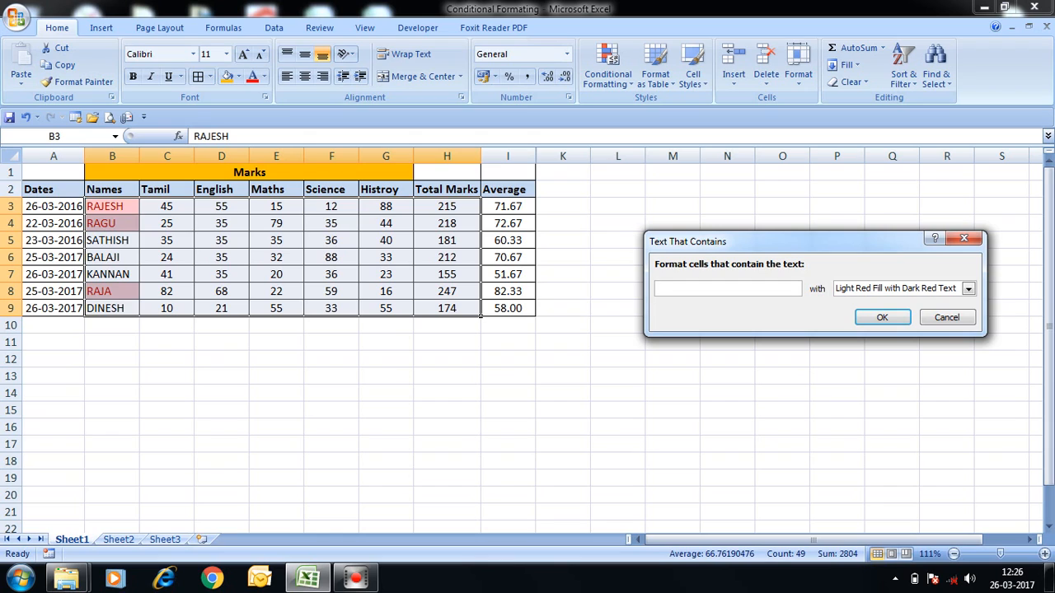
pyautogui.write('DINESH')
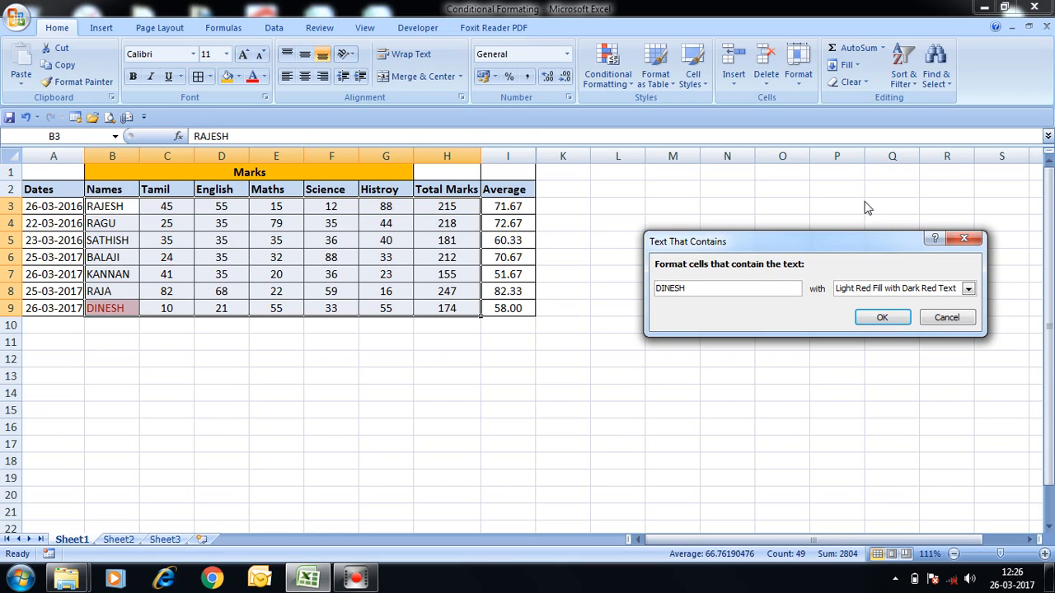
# - Try the Red Border and Green Fill with Dark Green Text formats in the Text That Contains rule
pyautogui.click(900, 293)
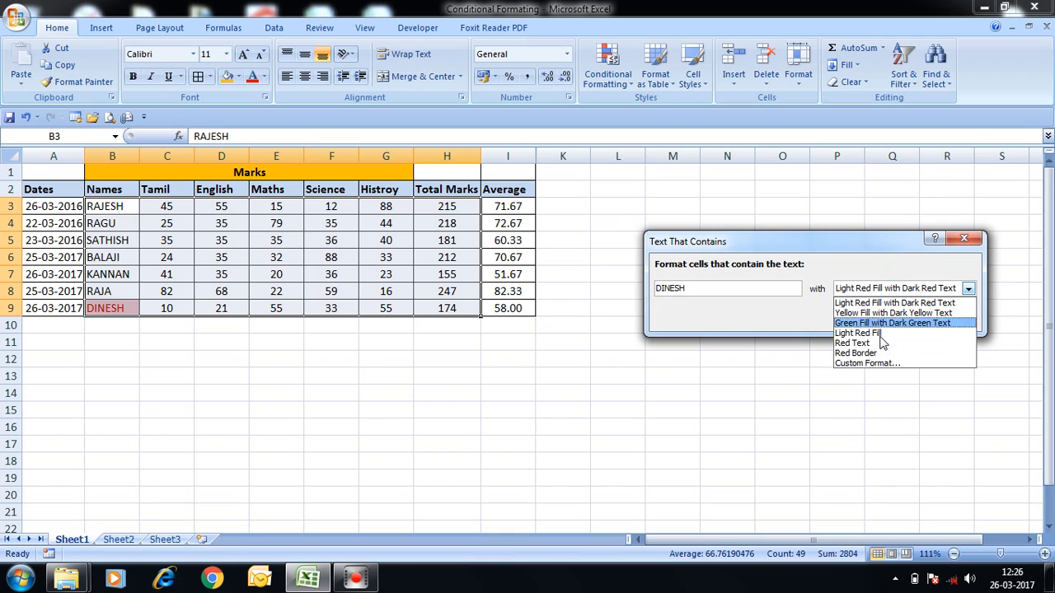
pyautogui.click(857, 353)
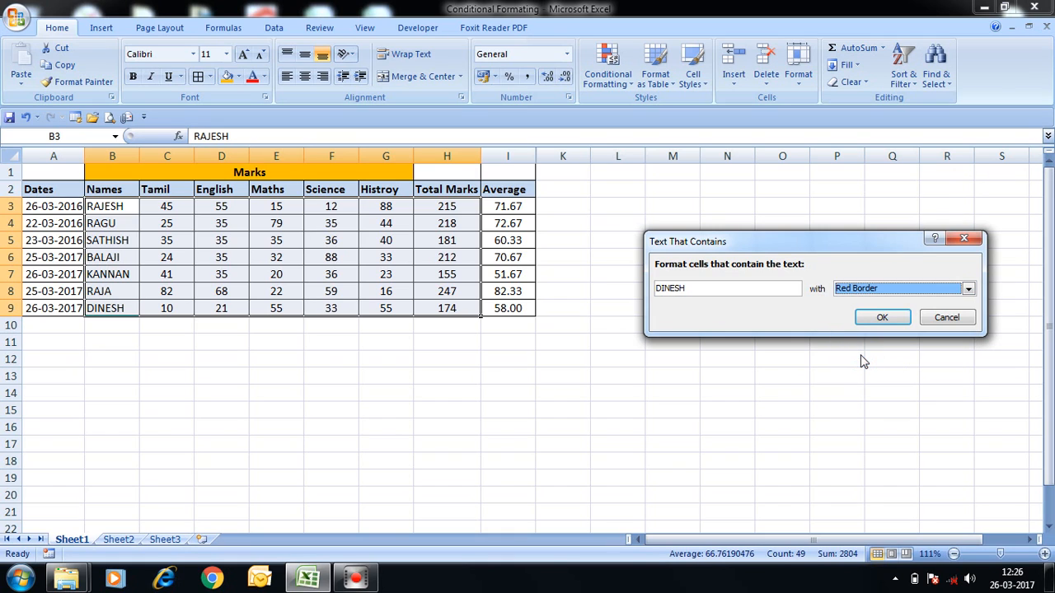
pyautogui.click(919, 288)
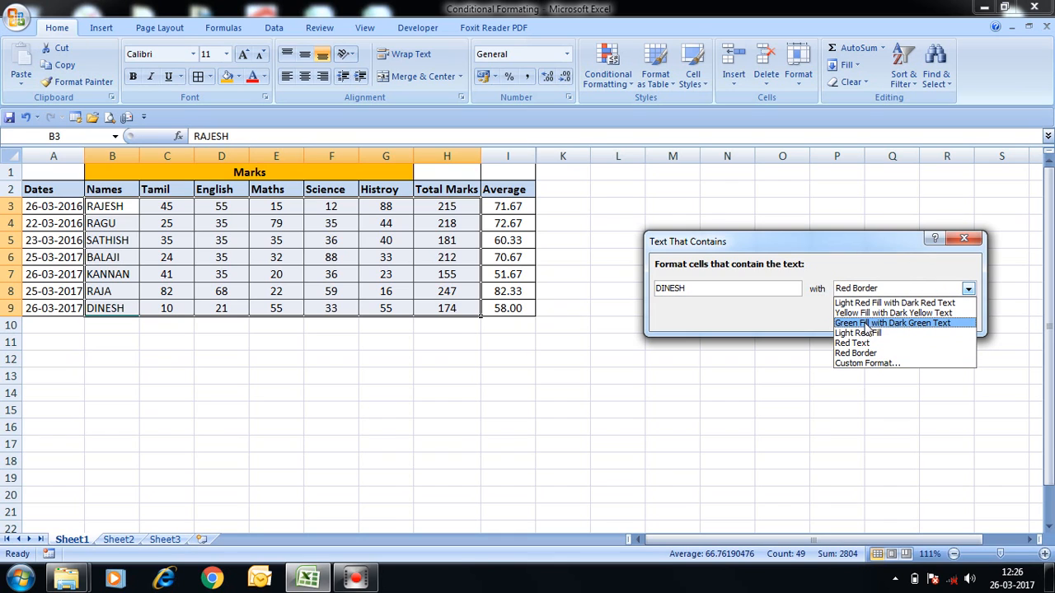
pyautogui.click(866, 325)
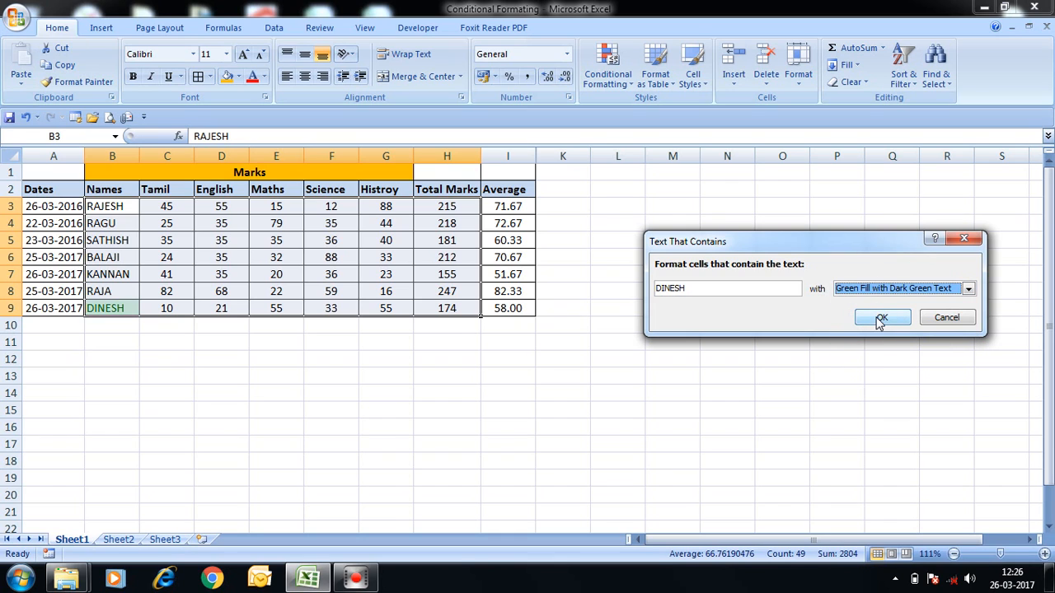
# - Give the Text That Contains rule a custom format with yellow fill and apply it to B3:H9
pyautogui.click(886, 288)
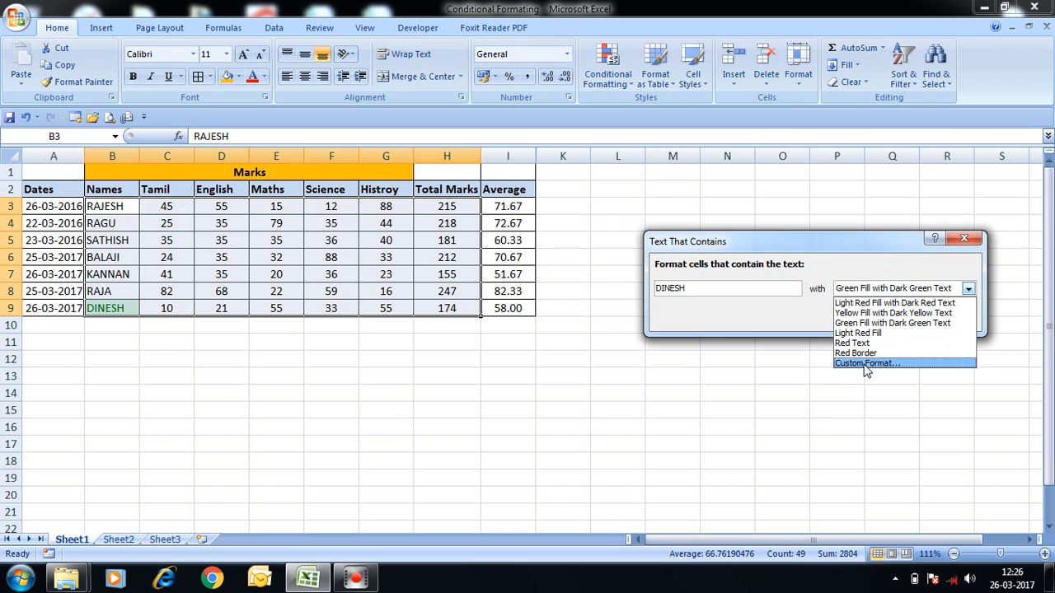
pyautogui.click(866, 363)
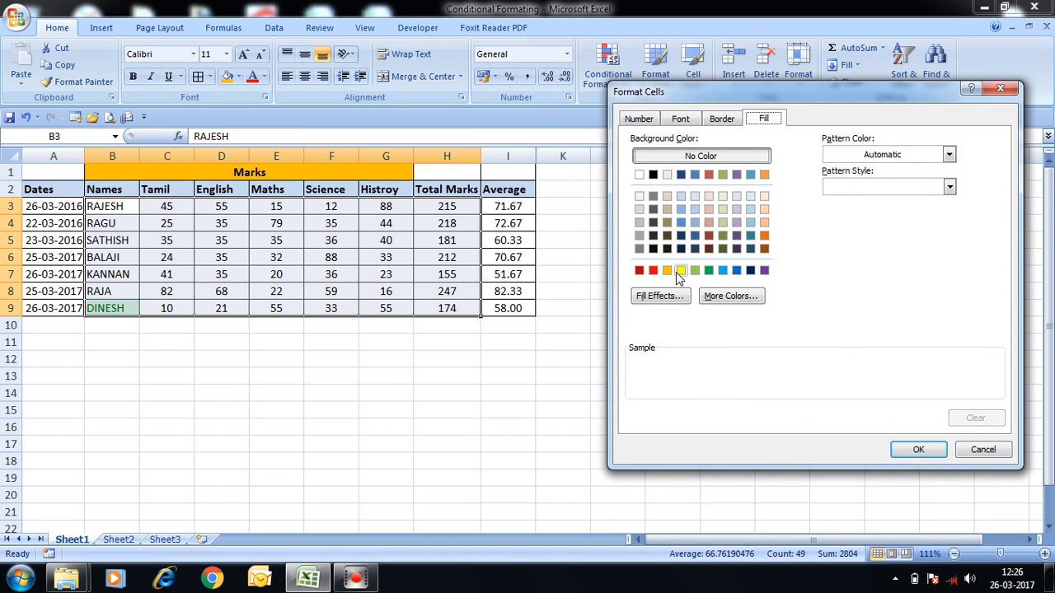
pyautogui.click(678, 272)
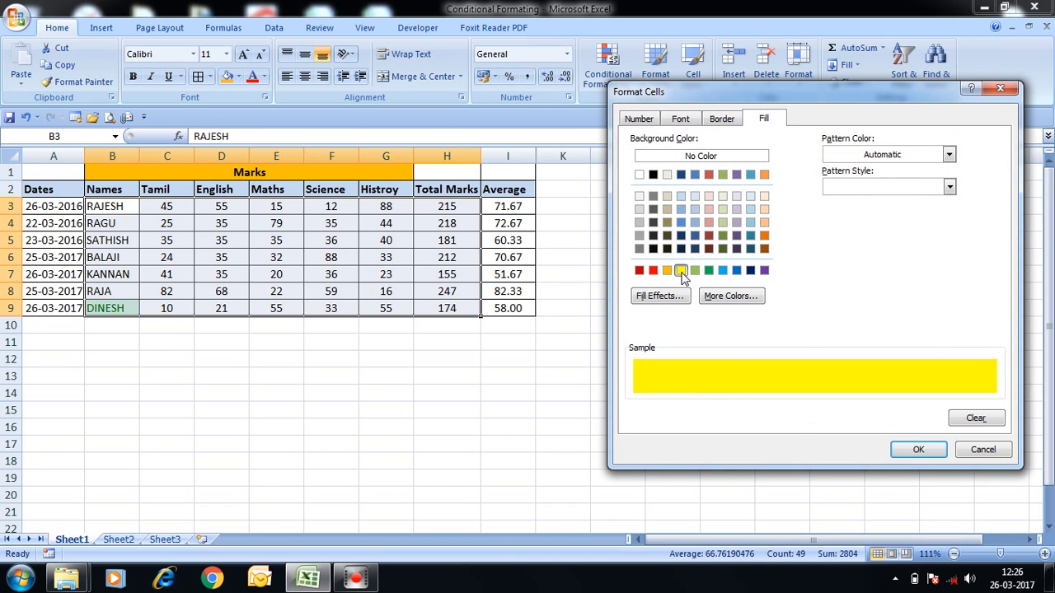
pyautogui.click(918, 450)
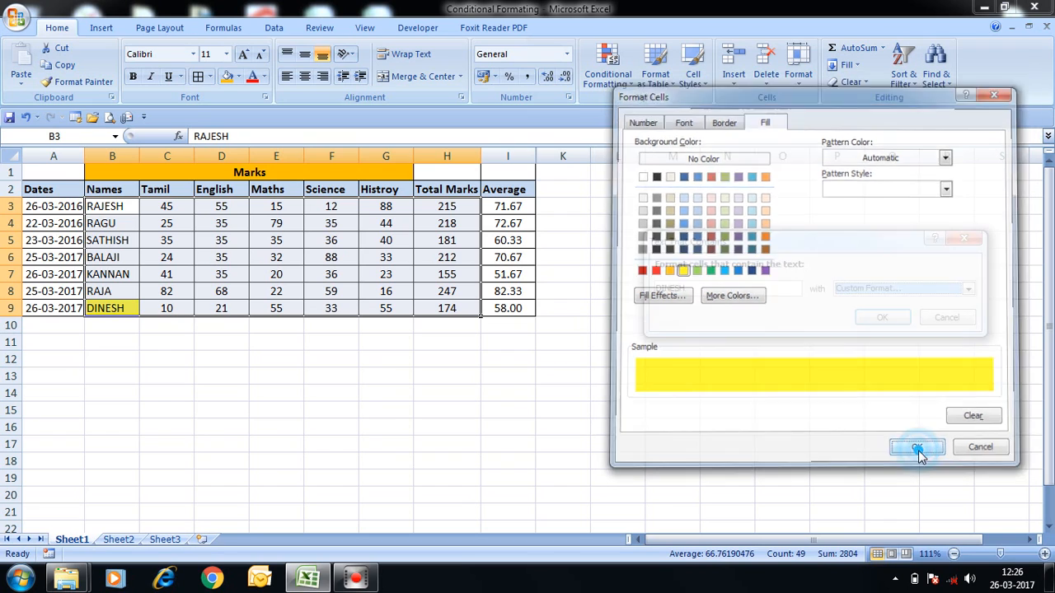
pyautogui.click(883, 317)
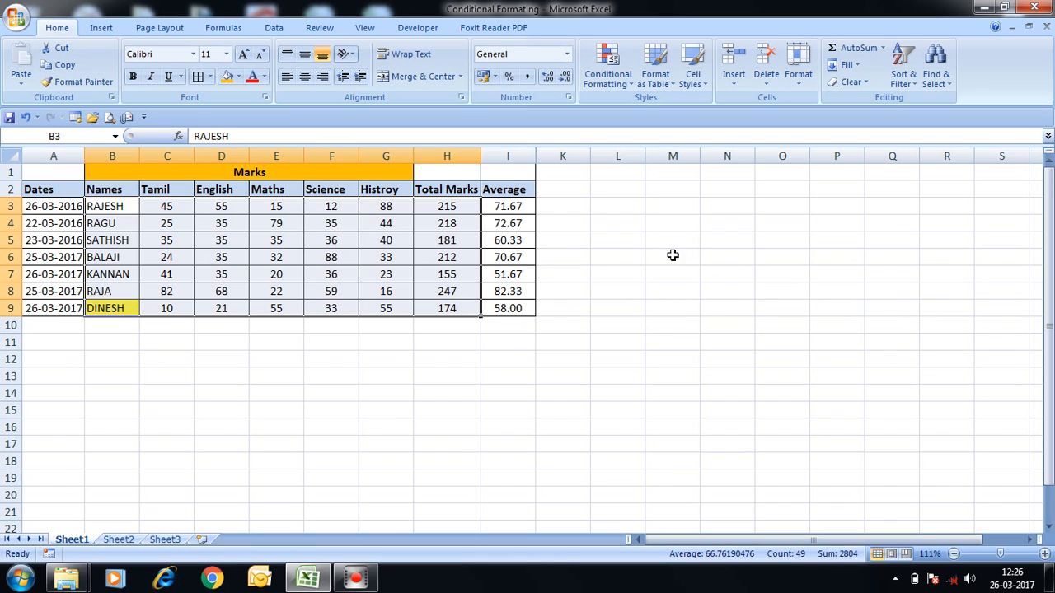
# - Clear the conditional formatting rules from the selected cells B3:H9
pyautogui.click(598, 93)
pyautogui.moveTo(632, 292)
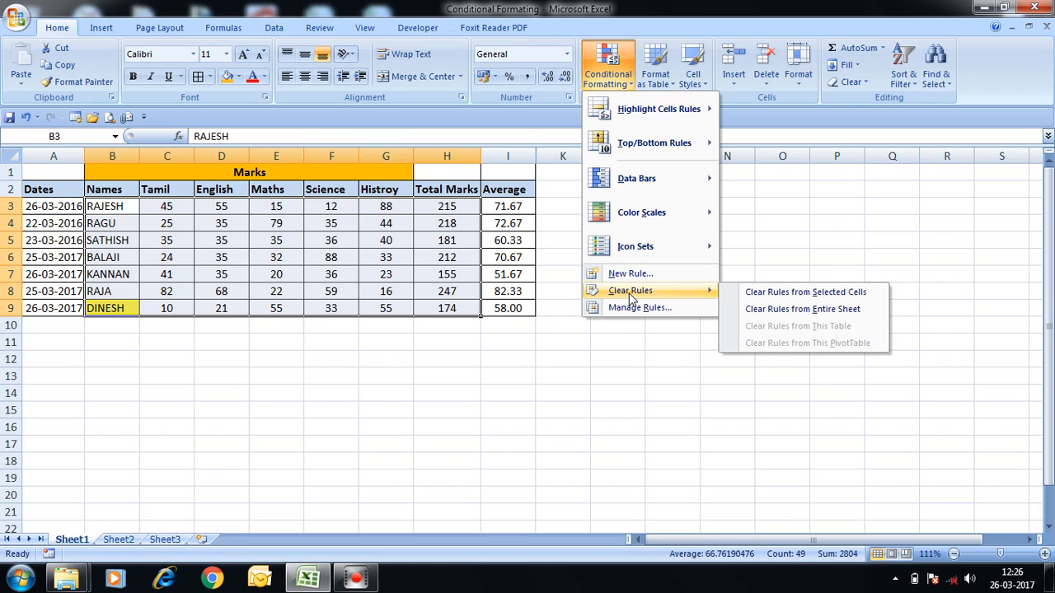
pyautogui.click(777, 295)
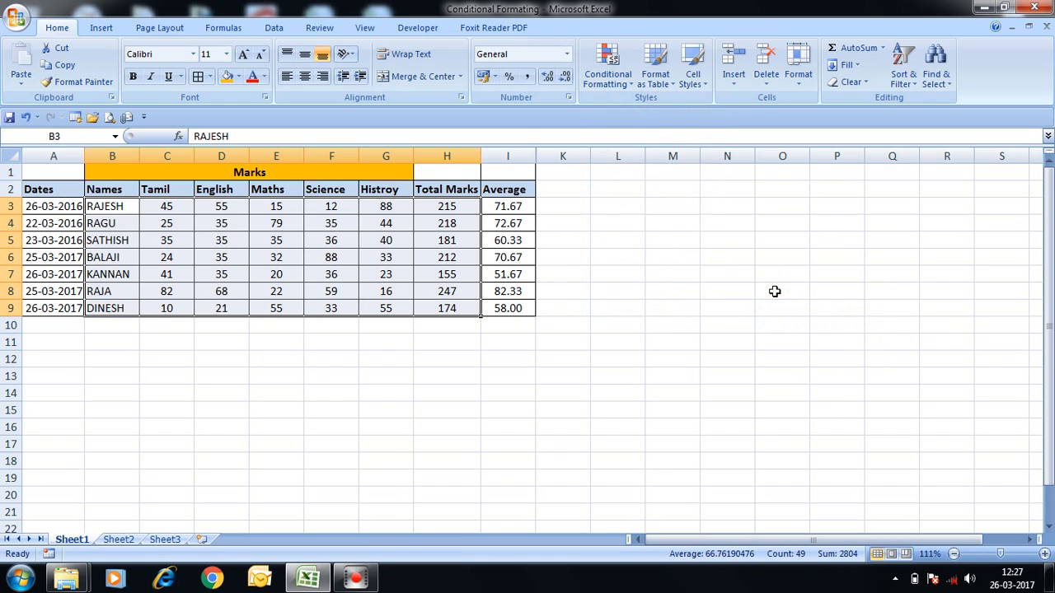
# - Set up a Date Occurring highlighting rule on the dates in A3:A9
pyautogui.click(608, 70)
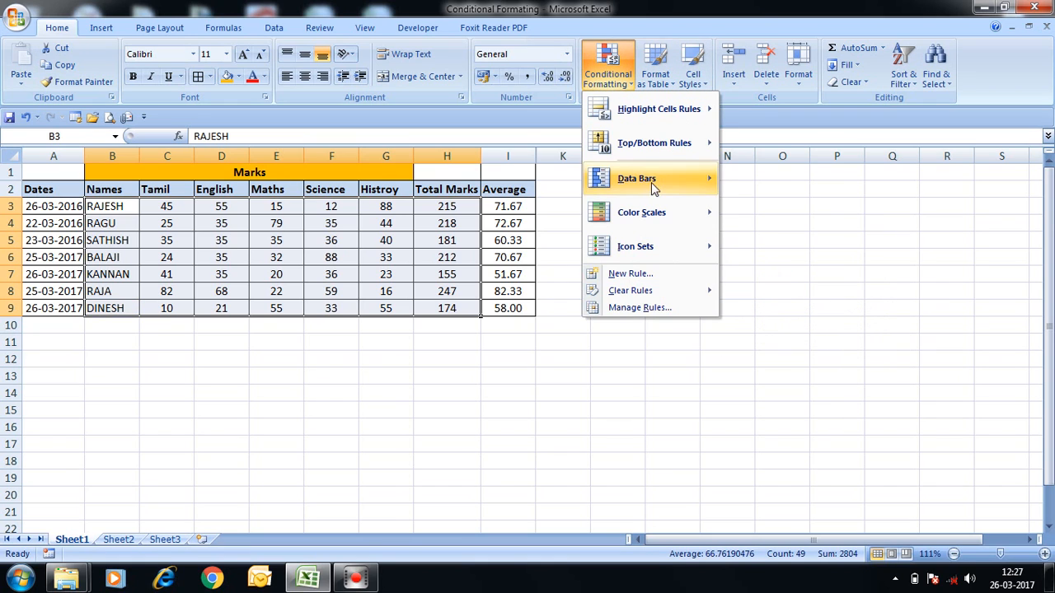
pyautogui.moveTo(684, 124)
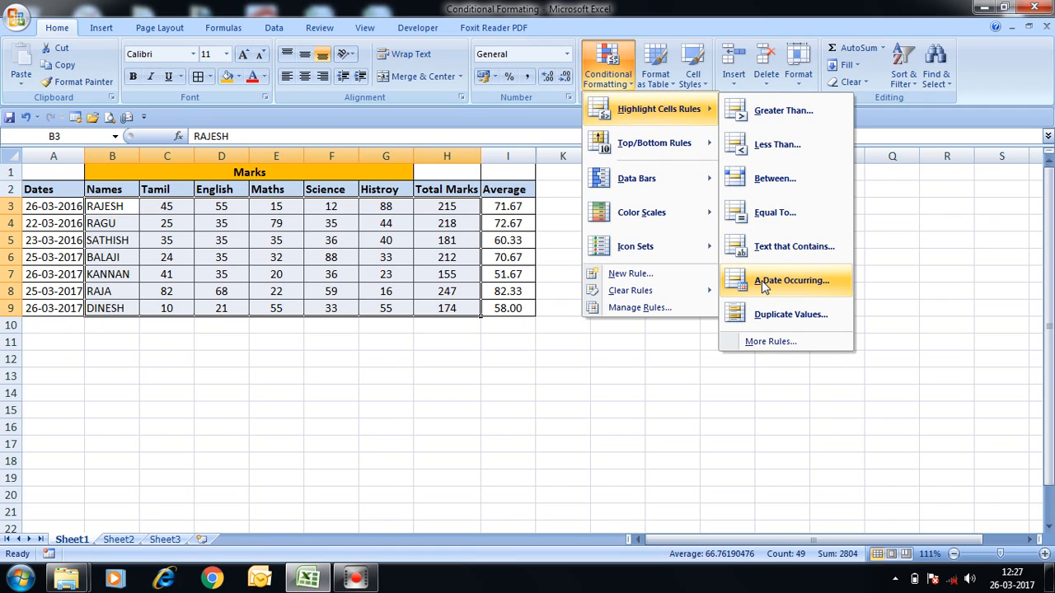
pyautogui.click(33, 206)
pyautogui.click(33, 206)
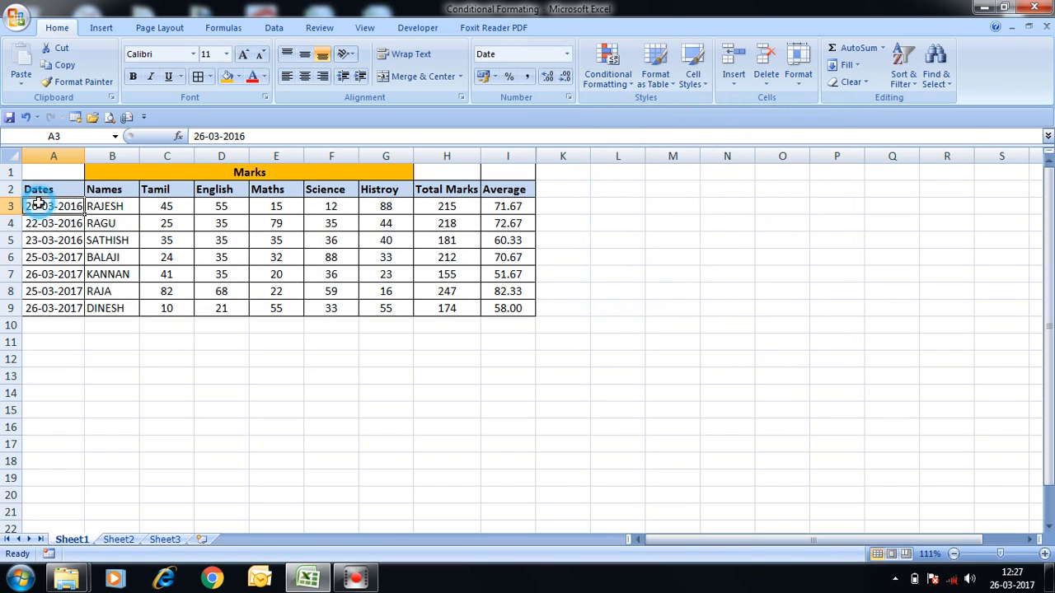
pyautogui.hotkey('shift', 'Down')
pyautogui.hotkey('shift', 'Down')
pyautogui.hotkey('shift', 'Down')
pyautogui.hotkey('shift', 'Down')
pyautogui.hotkey('shift', 'Down')
pyautogui.hotkey('shift', 'Down')
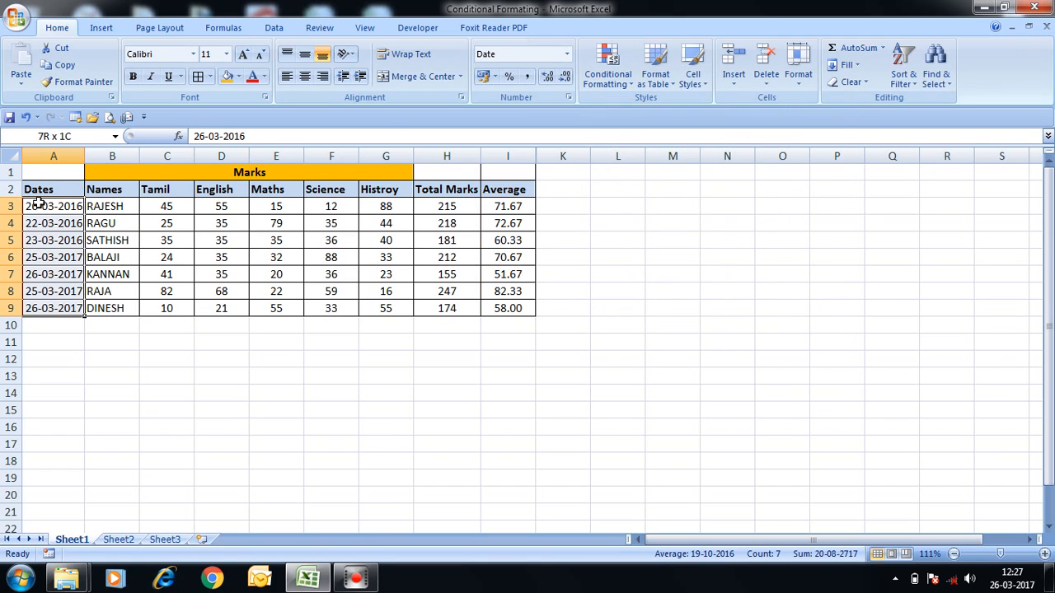
pyautogui.click(610, 75)
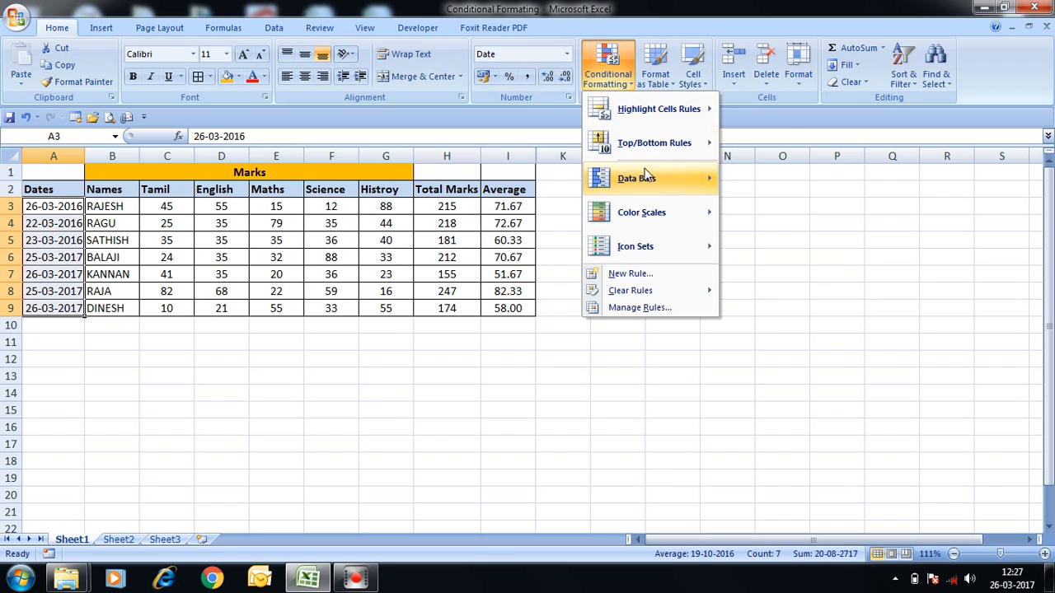
pyautogui.moveTo(651, 122)
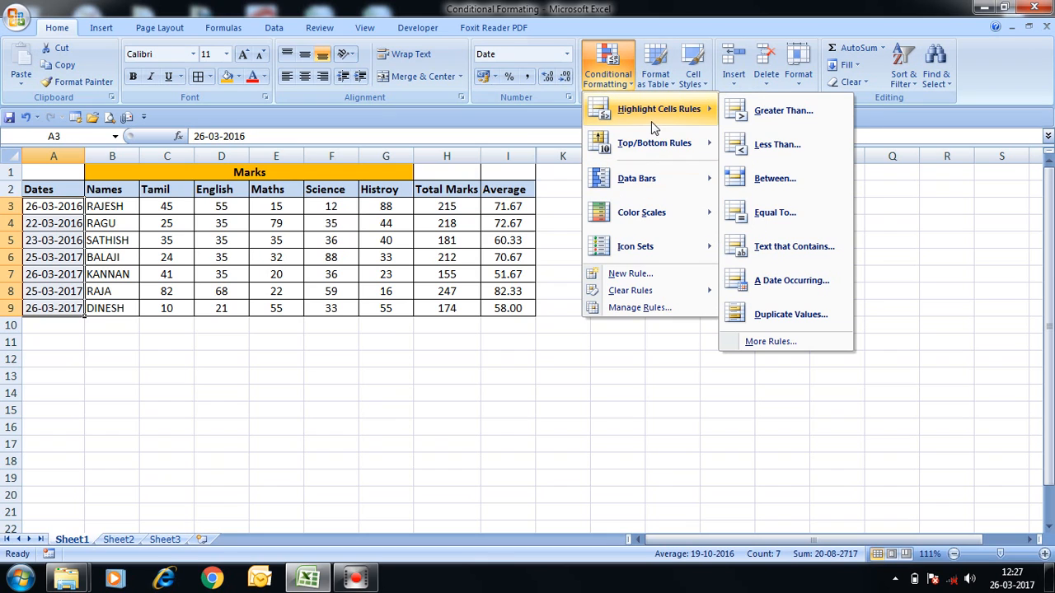
pyautogui.click(772, 281)
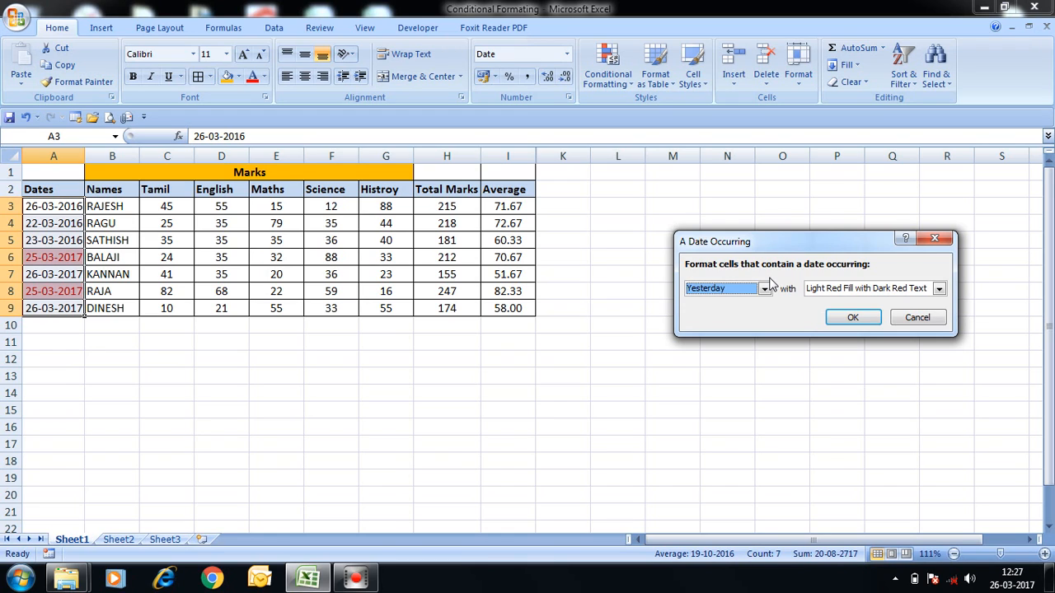
# - Try the Today, Tomorrow and Last week periods in the date rule and discard it
pyautogui.click(648, 366)
pyautogui.click(744, 294)
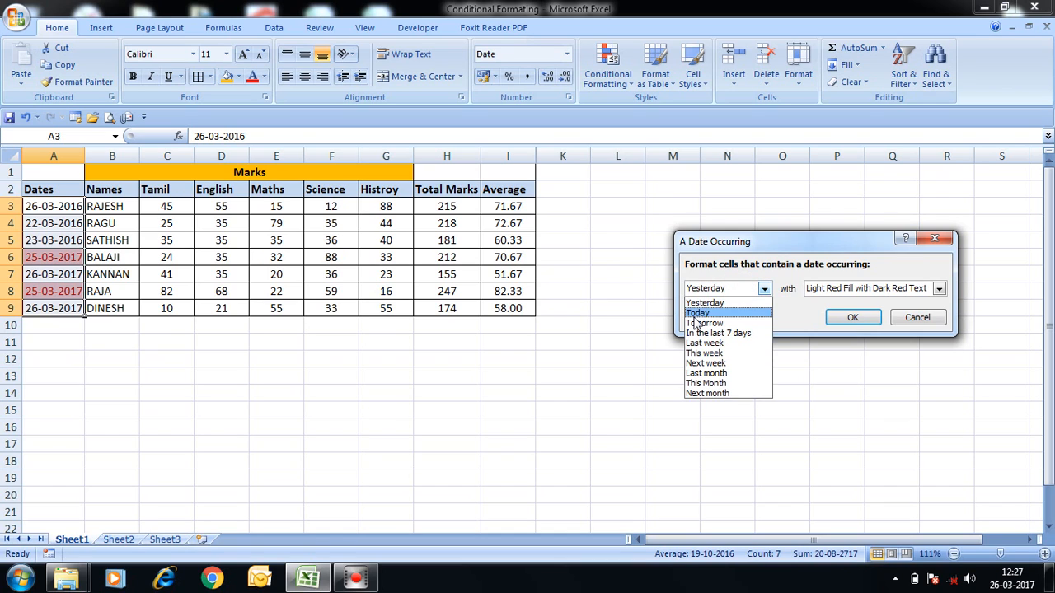
pyautogui.click(705, 314)
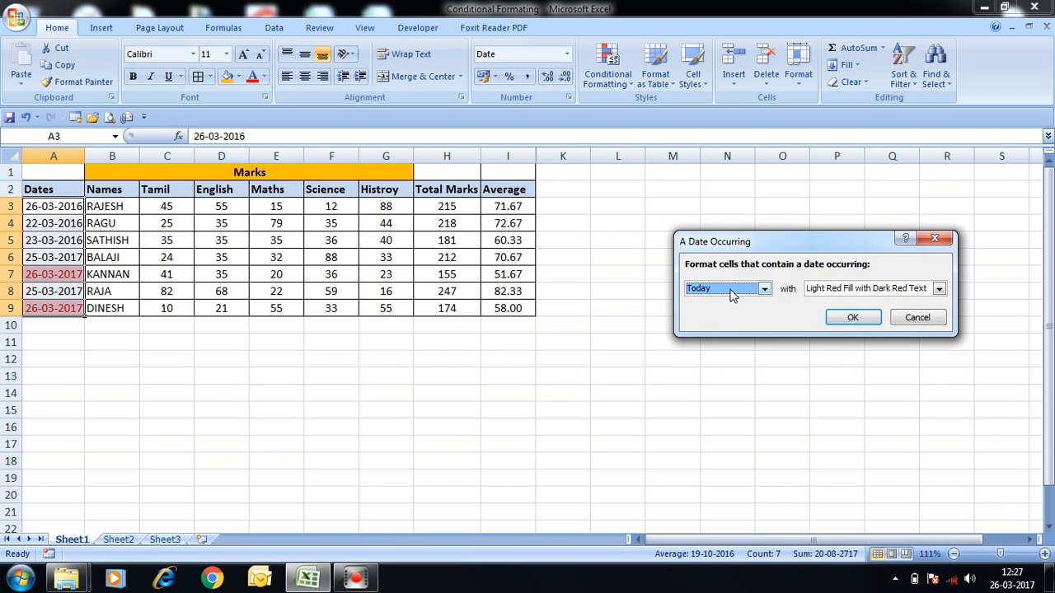
pyautogui.click(730, 288)
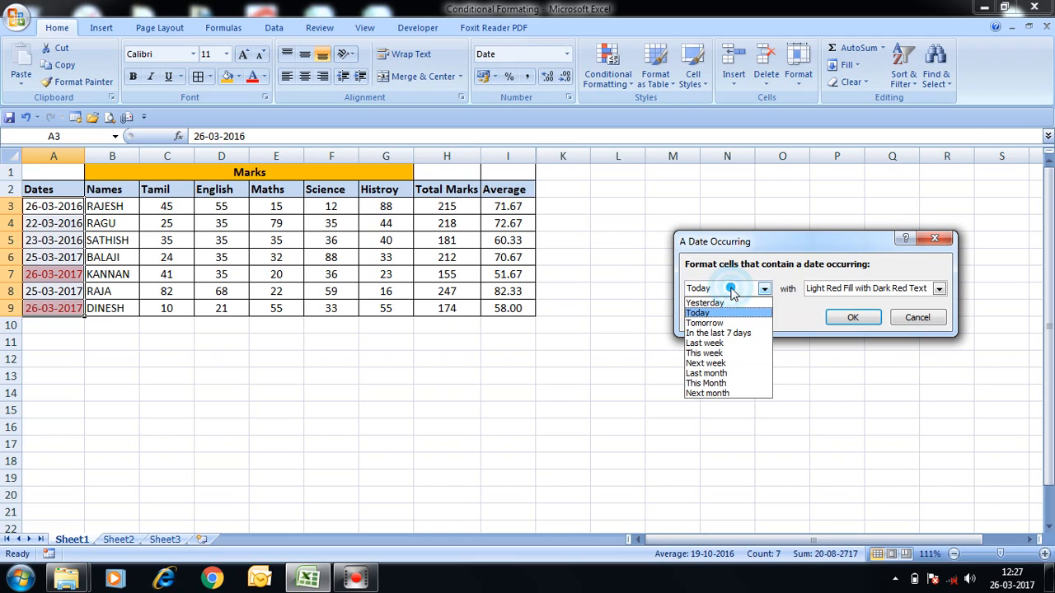
pyautogui.click(705, 323)
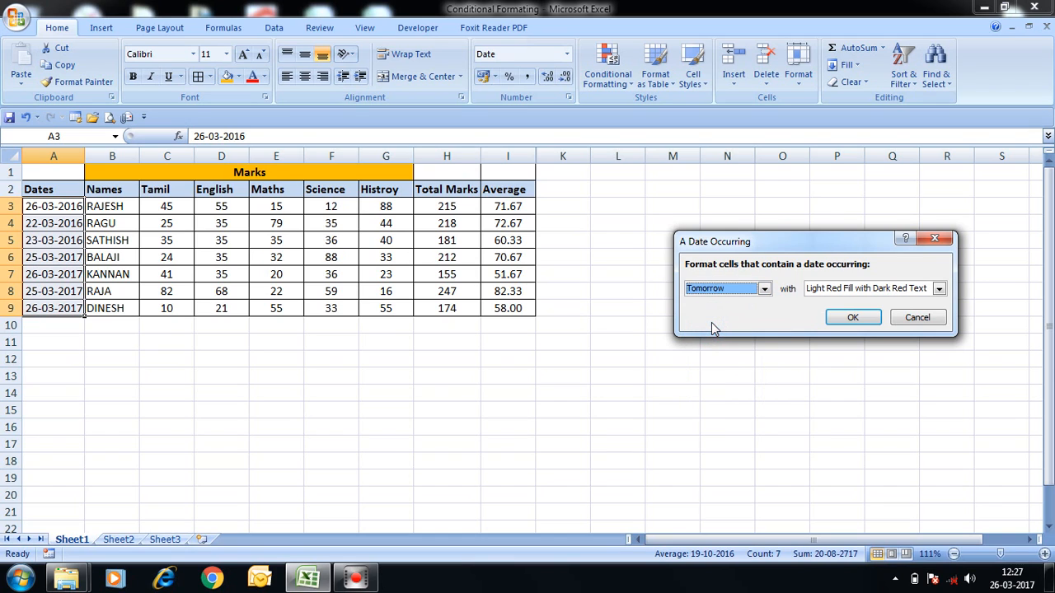
pyautogui.click(745, 290)
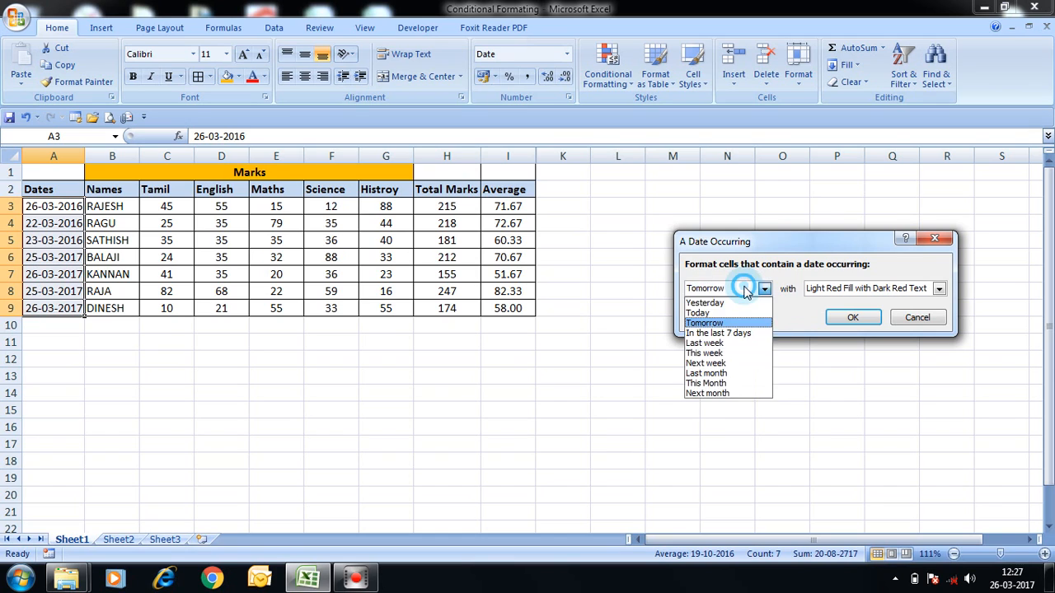
pyautogui.click(707, 343)
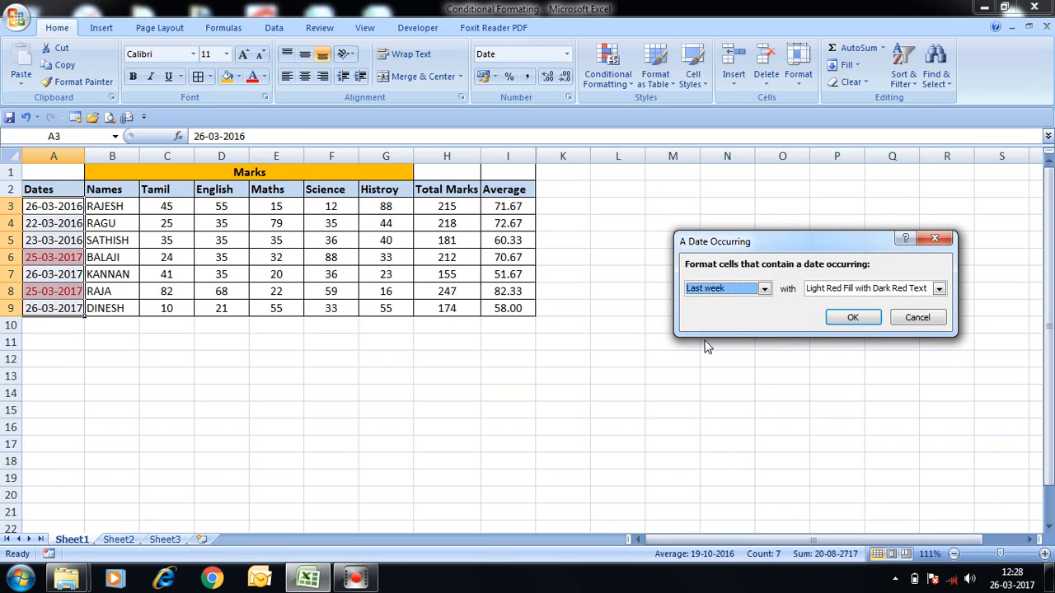
pyautogui.click(734, 293)
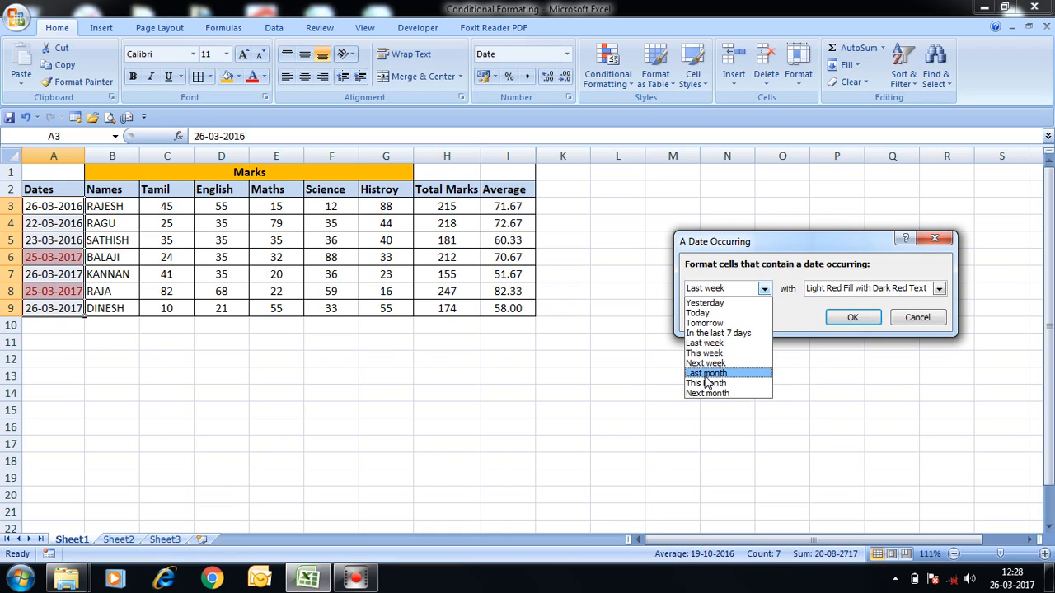
pyautogui.click(911, 321)
pyautogui.click(910, 319)
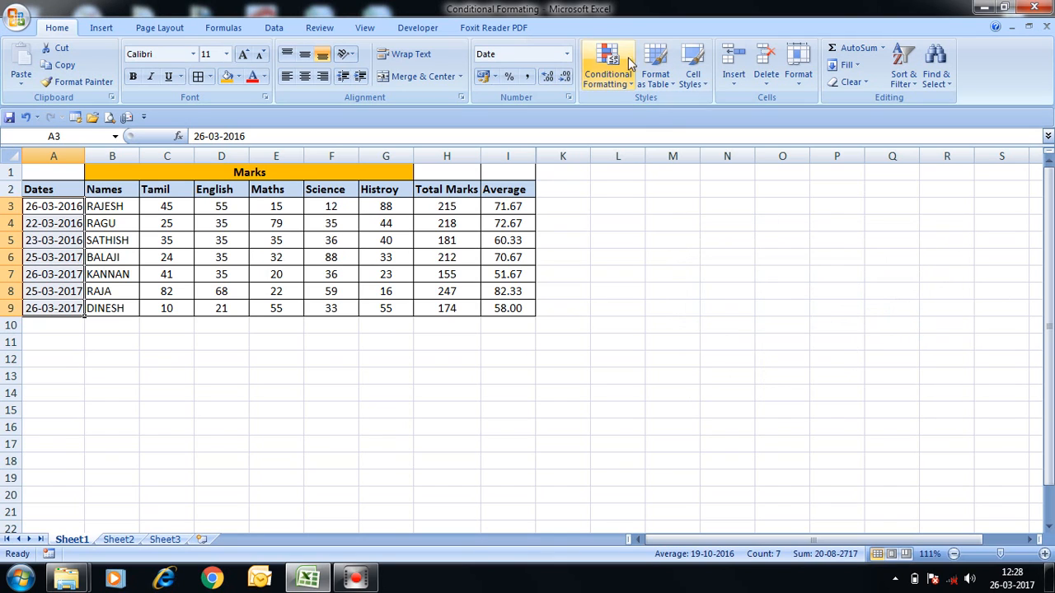
# - Highlight the duplicate marks in C3:G9 using Light Red Fill with Dark Red Text
pyautogui.click(600, 82)
pyautogui.moveTo(659, 109)
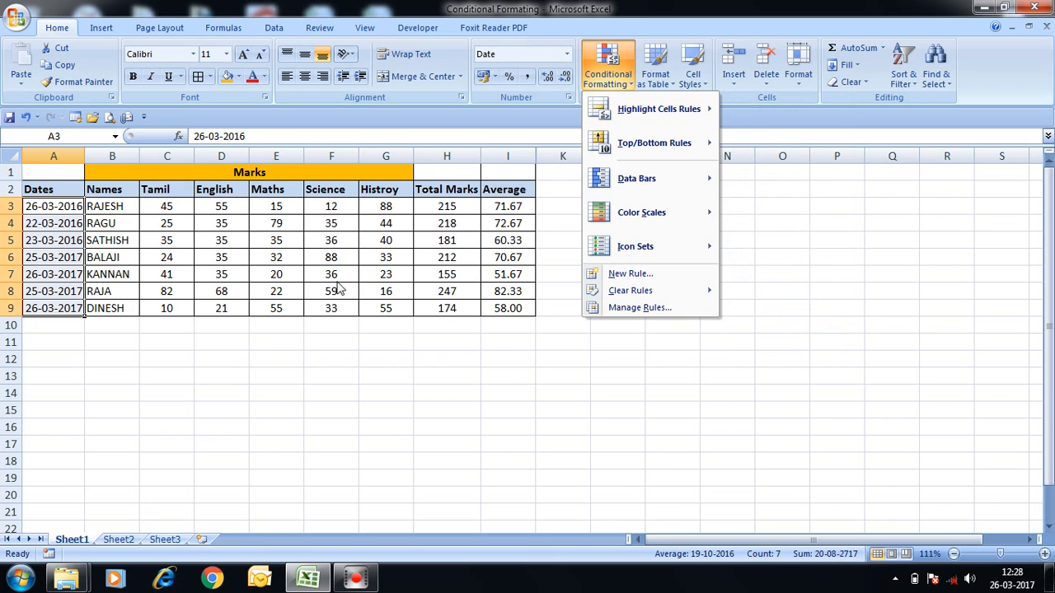
pyautogui.click(152, 206)
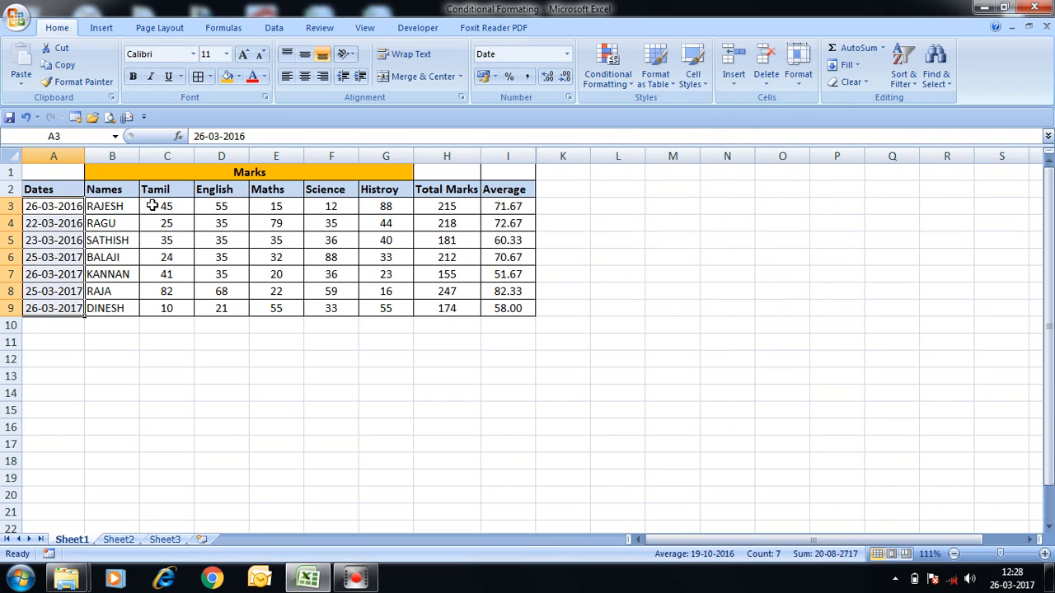
pyautogui.click(153, 206)
pyautogui.hotkey('shift', 'Right')
pyautogui.hotkey('shift', 'Right')
pyautogui.hotkey('shift', 'Right')
pyautogui.hotkey('shift', 'Right')
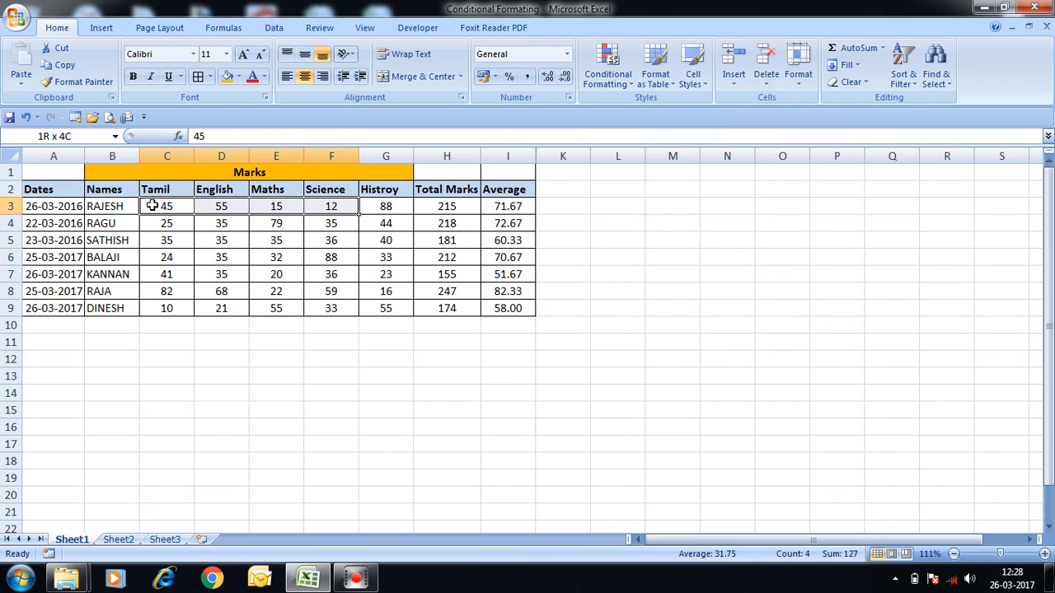
pyautogui.hotkey('shift', 'Down')
pyautogui.hotkey('shift', 'Down')
pyautogui.hotkey('shift', 'Down')
pyautogui.hotkey('shift', 'Down')
pyautogui.hotkey('shift', 'Down')
pyautogui.hotkey('shift', 'Down')
pyautogui.hotkey('shift', 'Down')
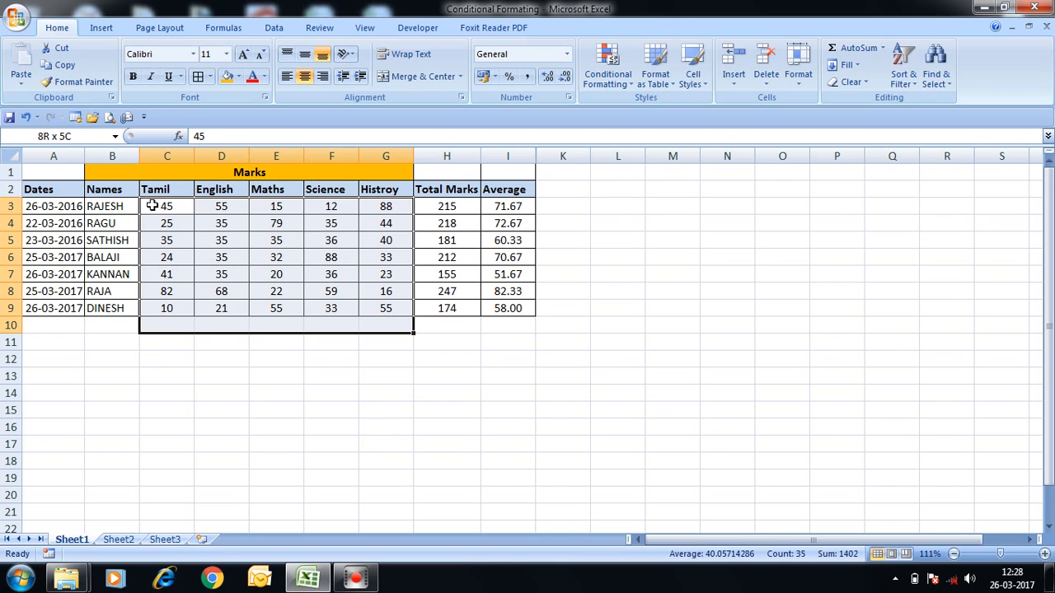
pyautogui.hotkey('shift', 'Up')
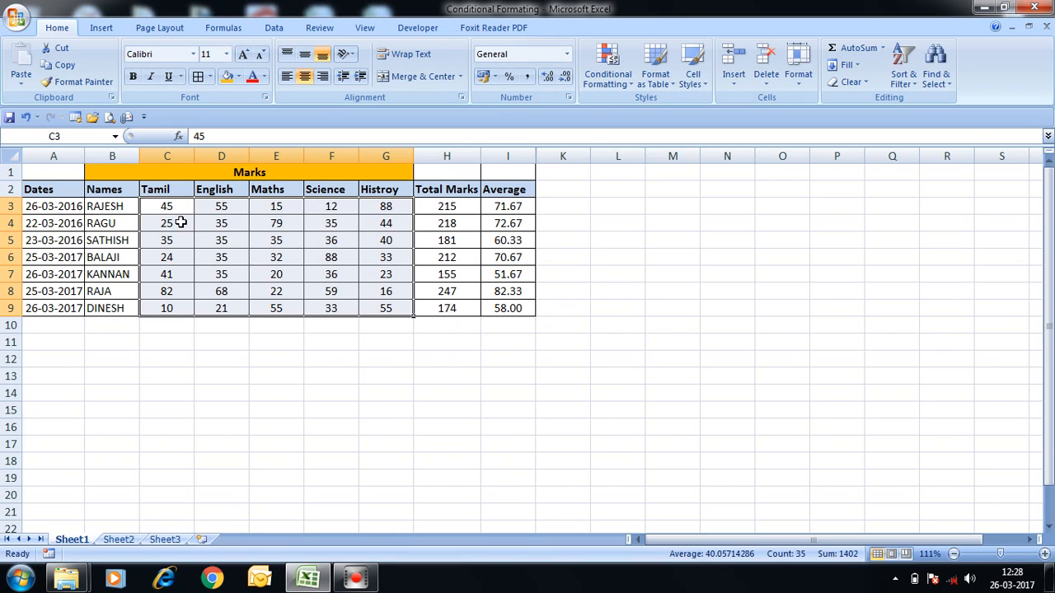
pyautogui.click(617, 81)
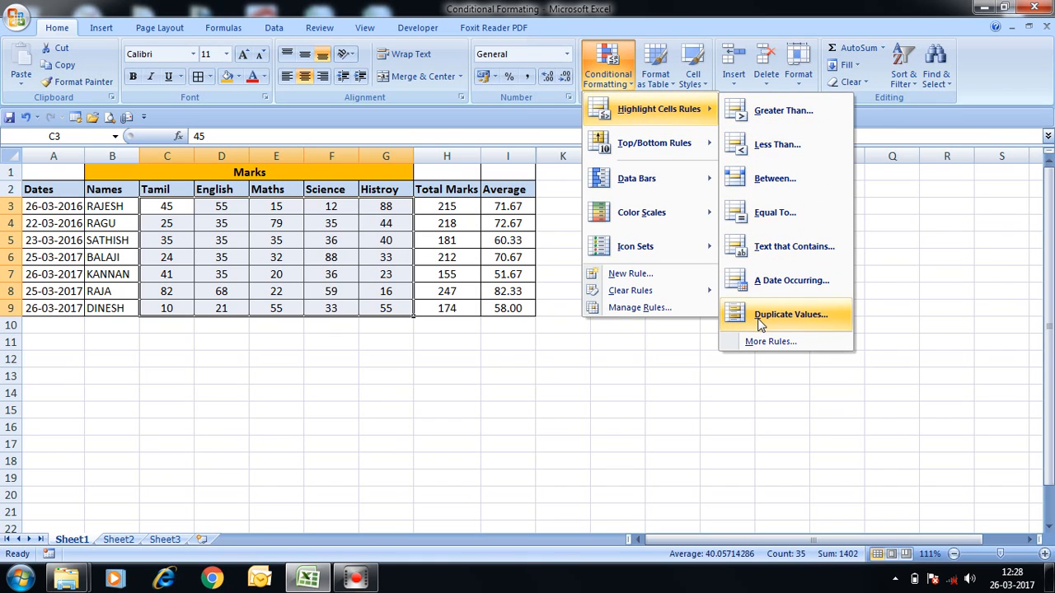
pyautogui.click(760, 321)
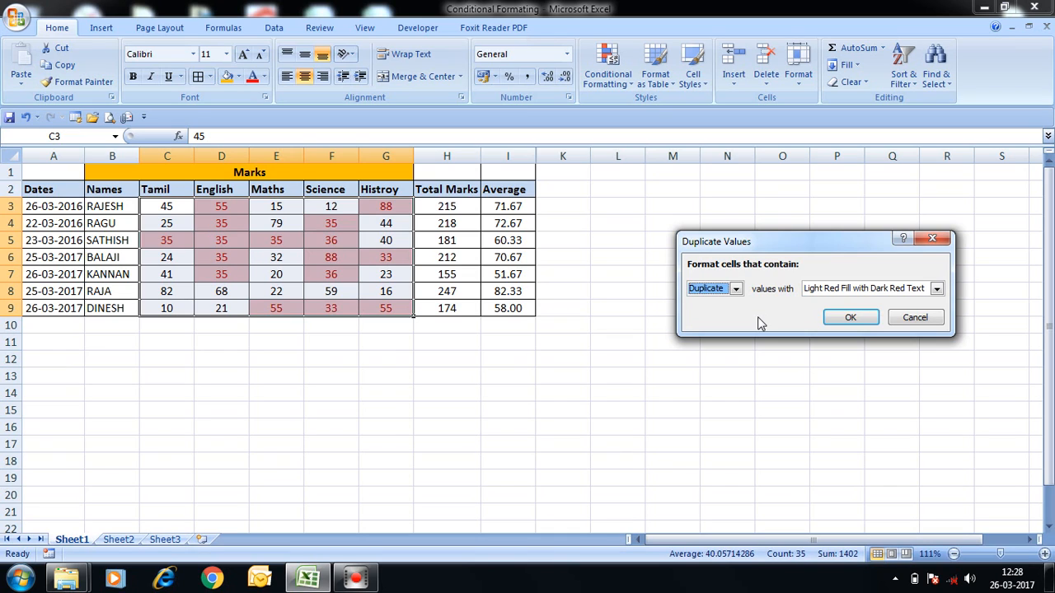
pyautogui.click(859, 317)
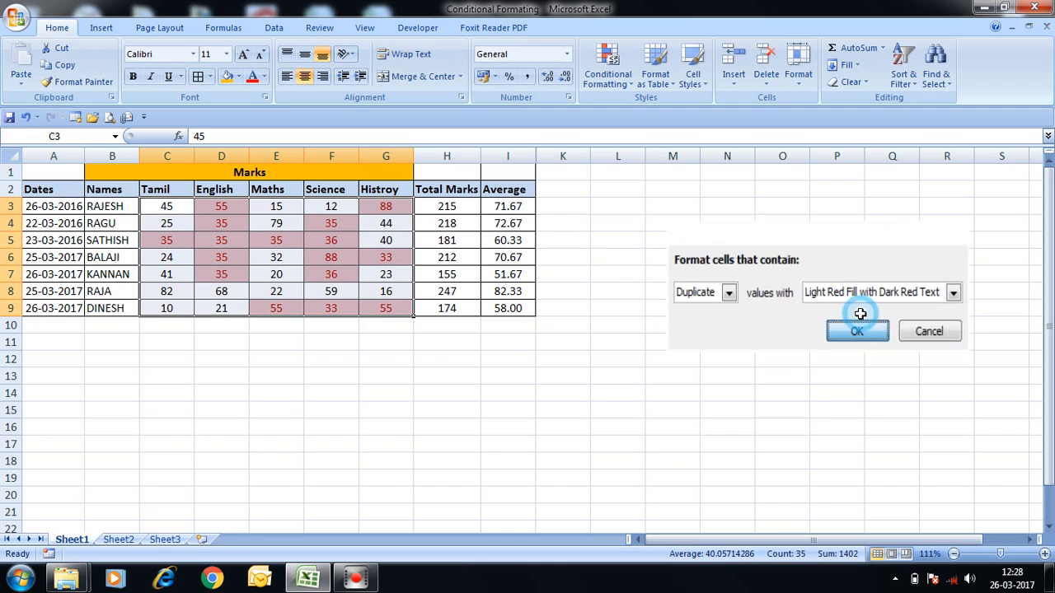
pyautogui.click(166, 242)
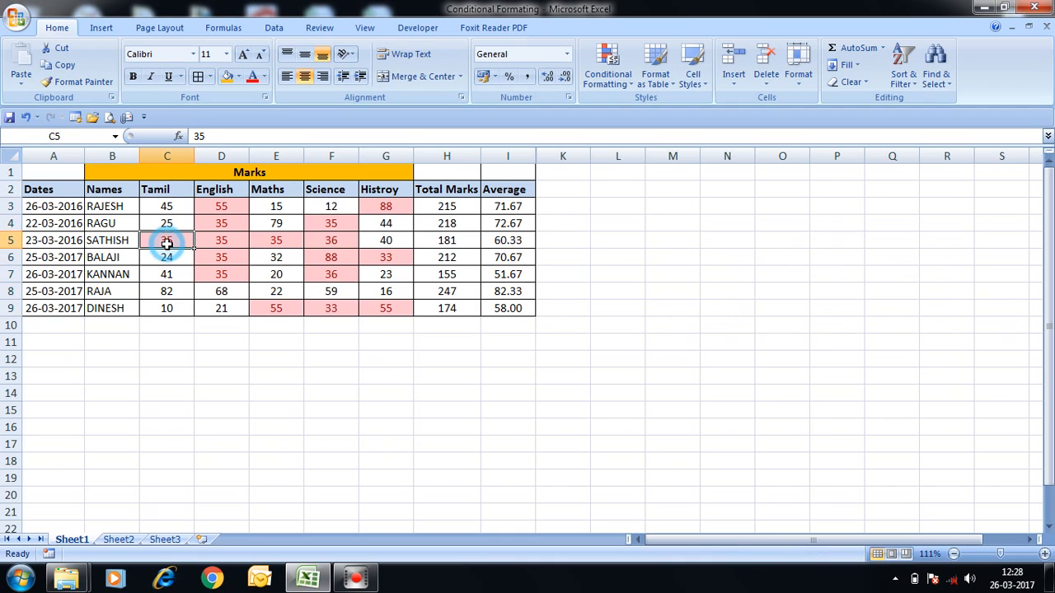
# - Inspect the highlighted duplicate marks in cells D3, F6 and G3
pyautogui.click(221, 205)
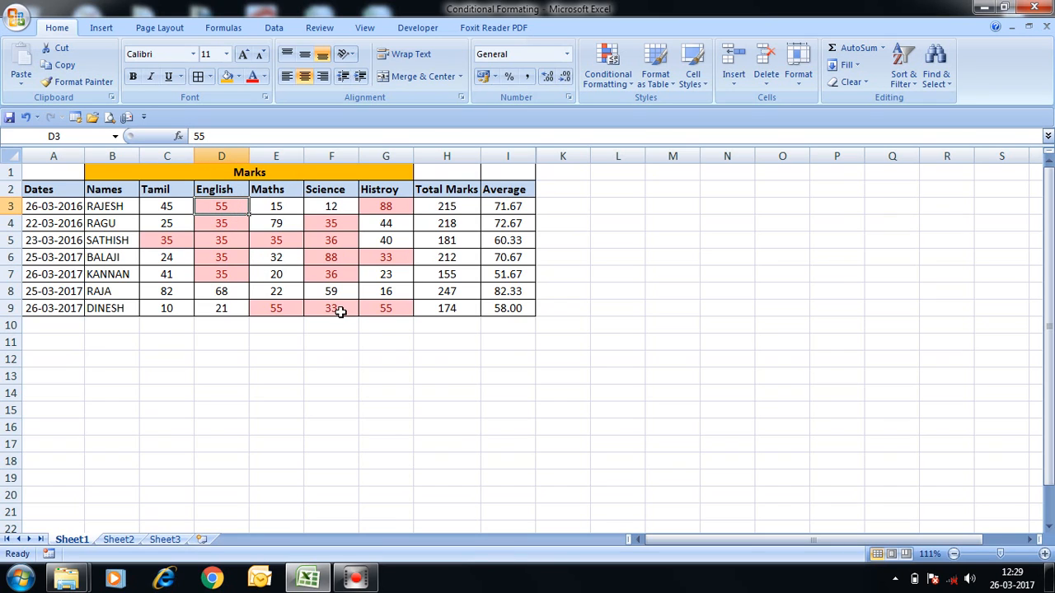
pyautogui.click(340, 256)
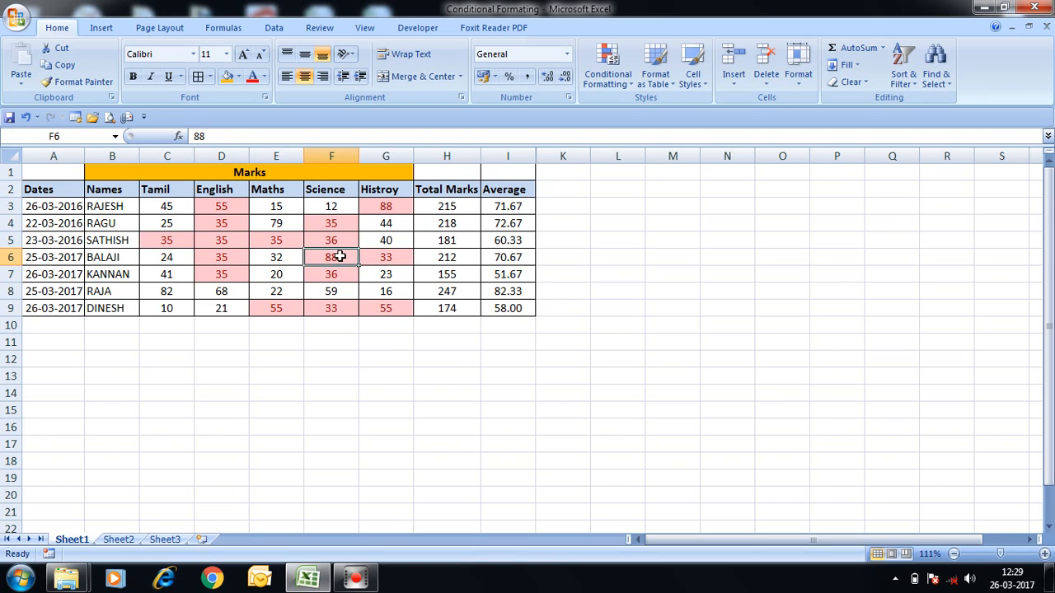
pyautogui.click(387, 204)
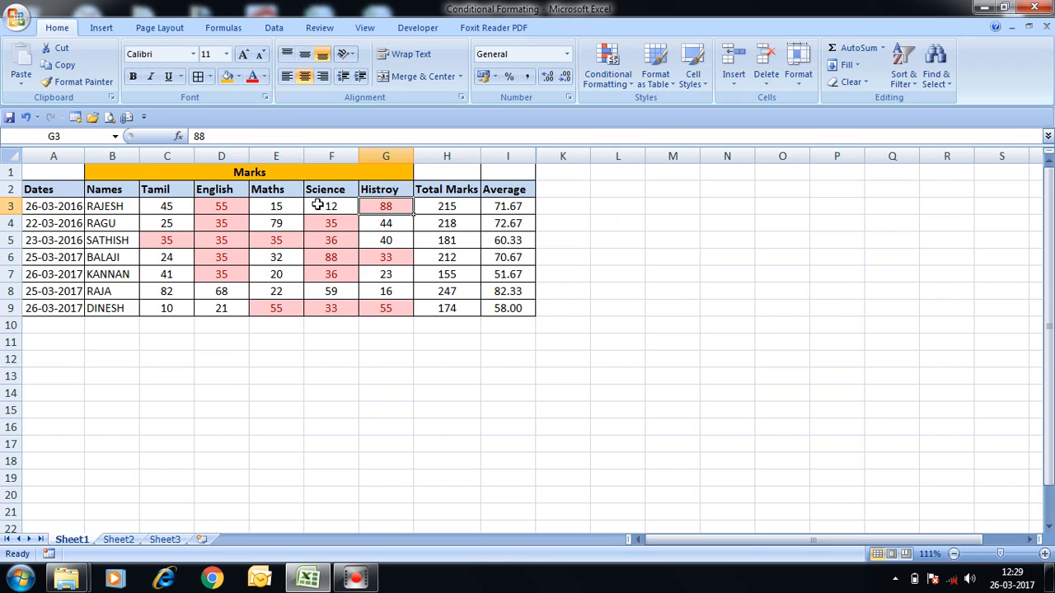
# - Clear the conditional formatting rules from the selected cells B3:H9
pyautogui.click(121, 207)
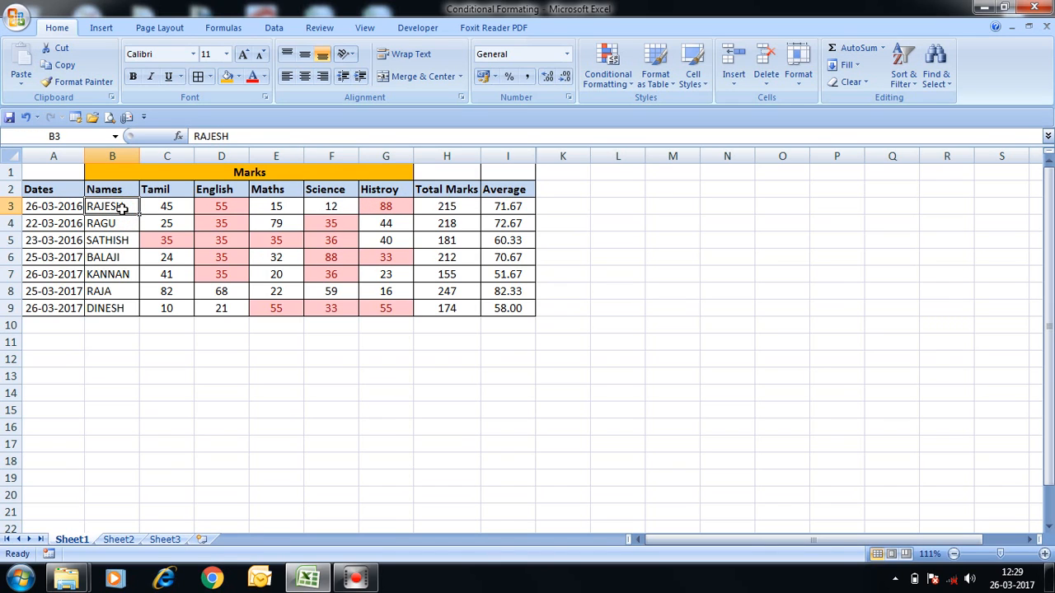
pyautogui.hotkey('shift', 'Right')
pyautogui.hotkey('shift', 'Right')
pyautogui.hotkey('shift', 'Right')
pyautogui.hotkey('shift', 'Right')
pyautogui.hotkey('shift', 'Right')
pyautogui.hotkey('shift', 'Right')
pyautogui.hotkey('shift', 'Right')
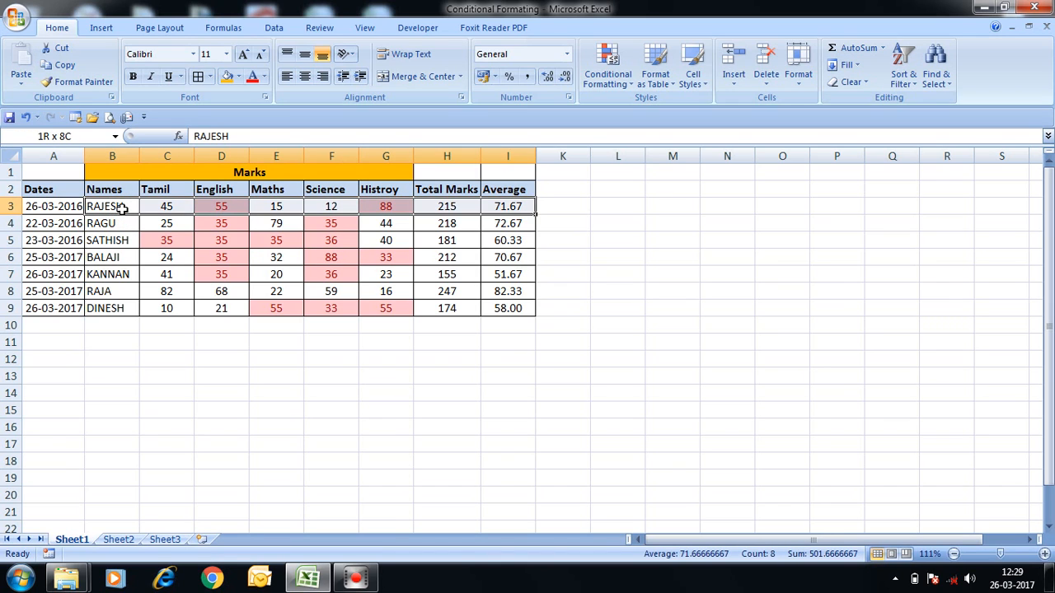
pyautogui.hotkey('shift', 'Left')
pyautogui.hotkey('shift', 'Down')
pyautogui.hotkey('shift', 'Down')
pyautogui.hotkey('shift', 'Down')
pyautogui.hotkey('shift', 'Down')
pyautogui.hotkey('shift', 'Down')
pyautogui.hotkey('shift', 'Down')
pyautogui.hotkey('shift', 'Down')
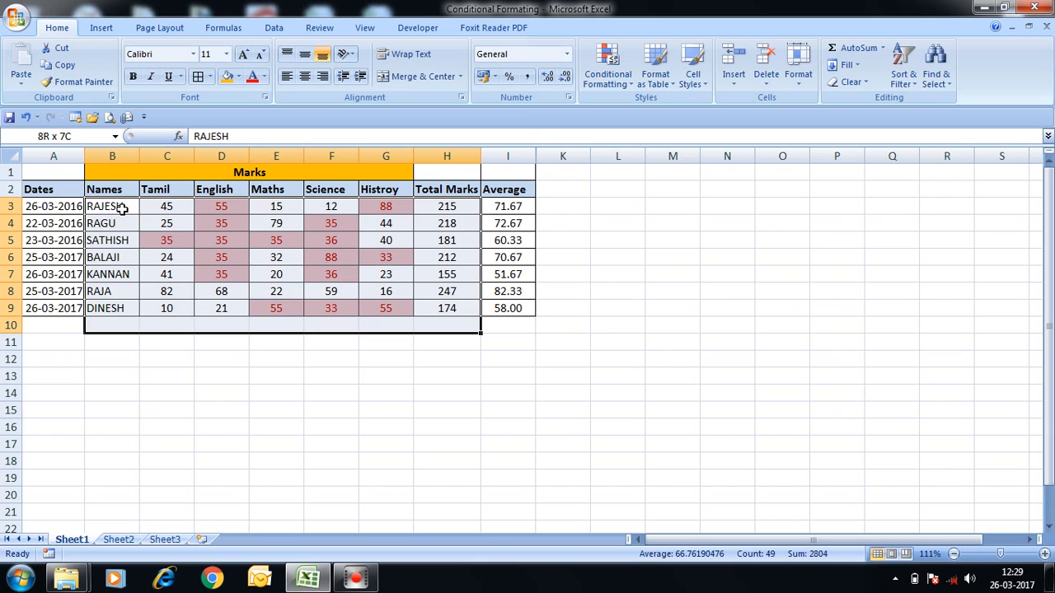
pyautogui.hotkey('shift', 'Up')
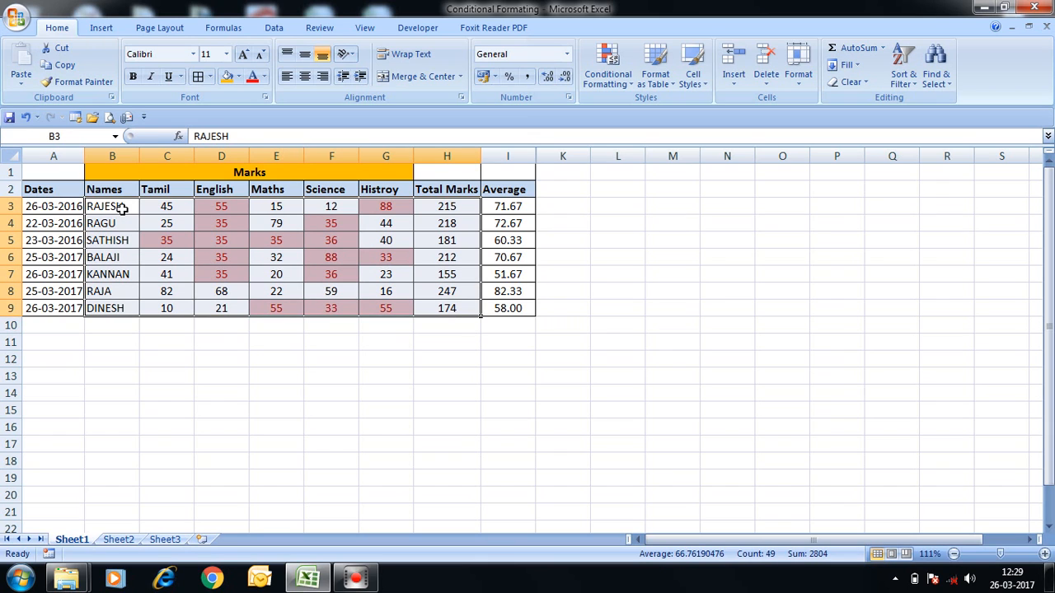
pyautogui.click(612, 76)
pyautogui.moveTo(650, 292)
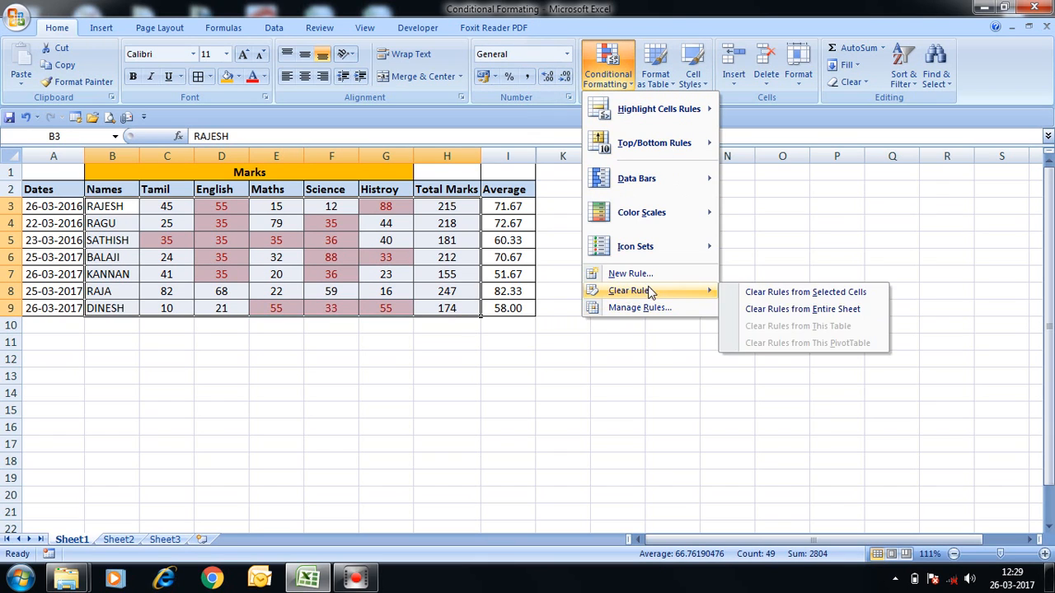
pyautogui.click(755, 293)
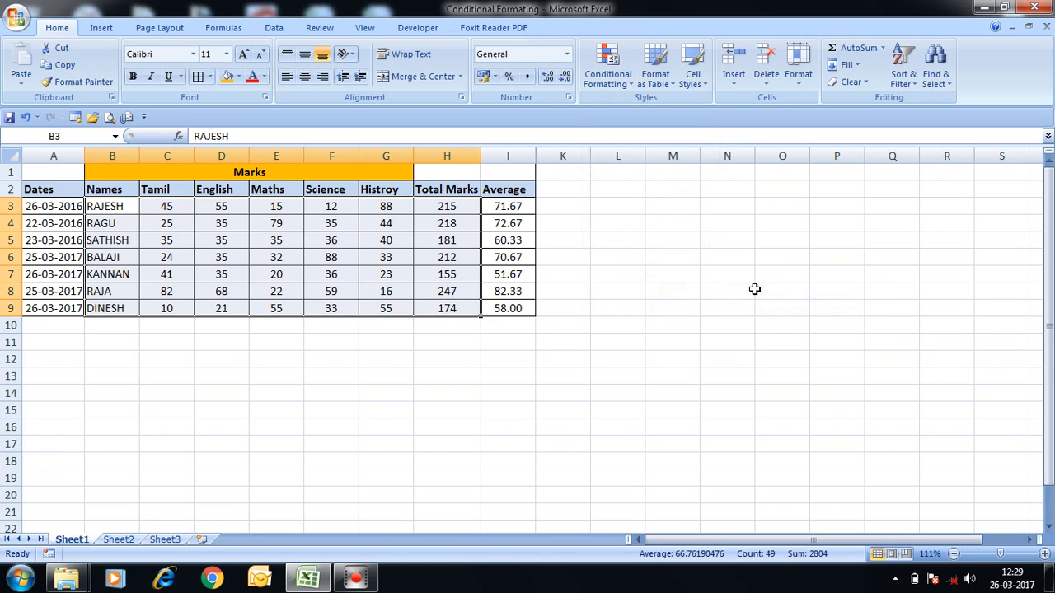
pyautogui.click(338, 224)
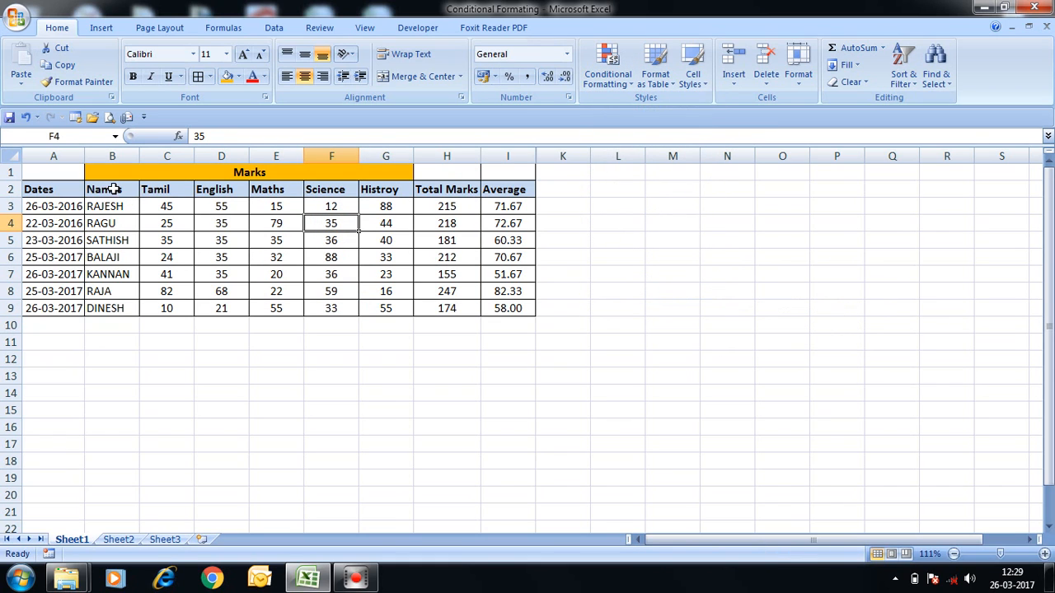
pyautogui.moveTo(165, 203); pyautogui.dragTo(168, 204)
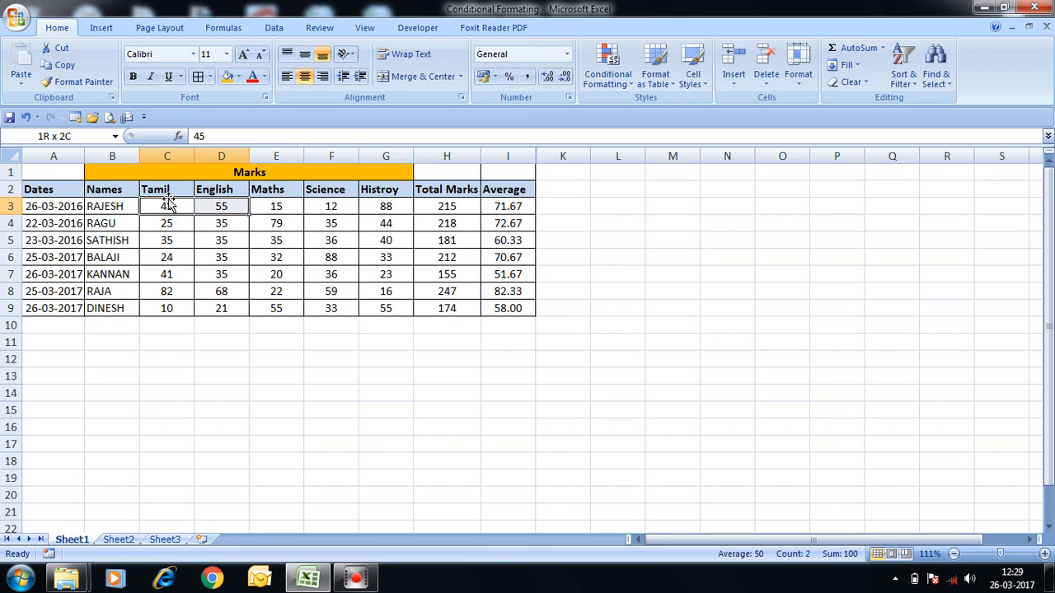
pyautogui.hotkey('shift', 'Right')
pyautogui.hotkey('shift', 'Right')
pyautogui.hotkey('shift', 'Right')
pyautogui.hotkey('shift', 'Right')
pyautogui.hotkey('shift', 'Down')
pyautogui.hotkey('shift', 'Down')
pyautogui.hotkey('shift', 'Down')
pyautogui.hotkey('shift', 'Down')
pyautogui.hotkey('shift', 'Down')
pyautogui.hotkey('shift', 'Down')
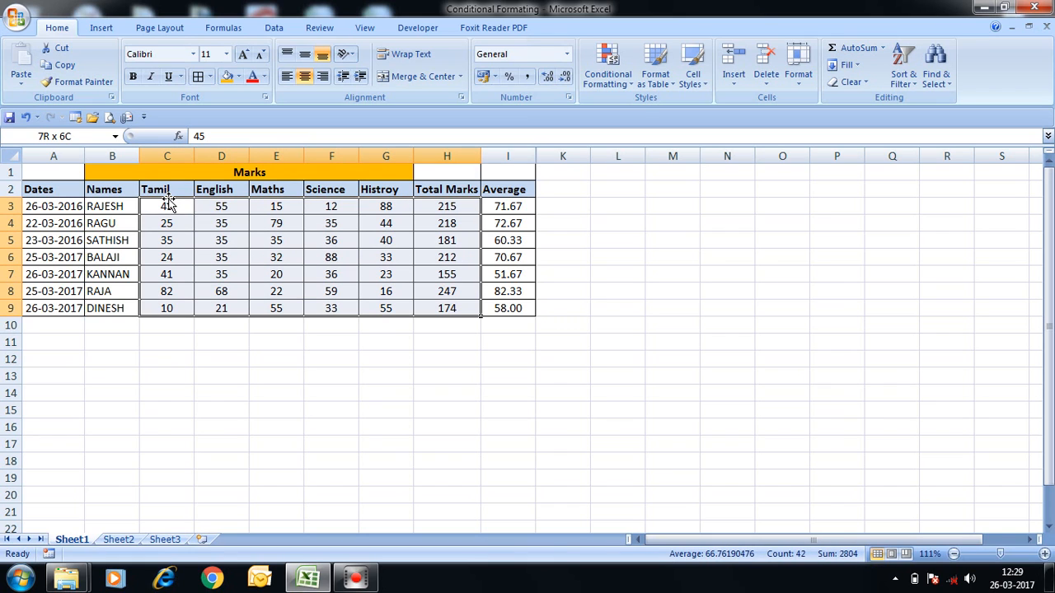
pyautogui.click(610, 76)
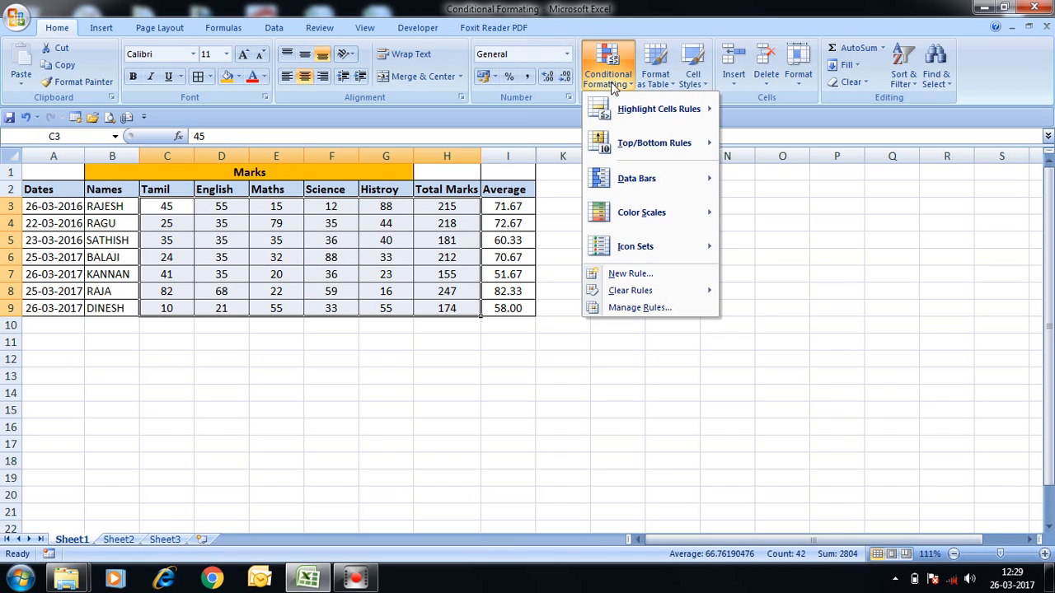
pyautogui.moveTo(661, 144)
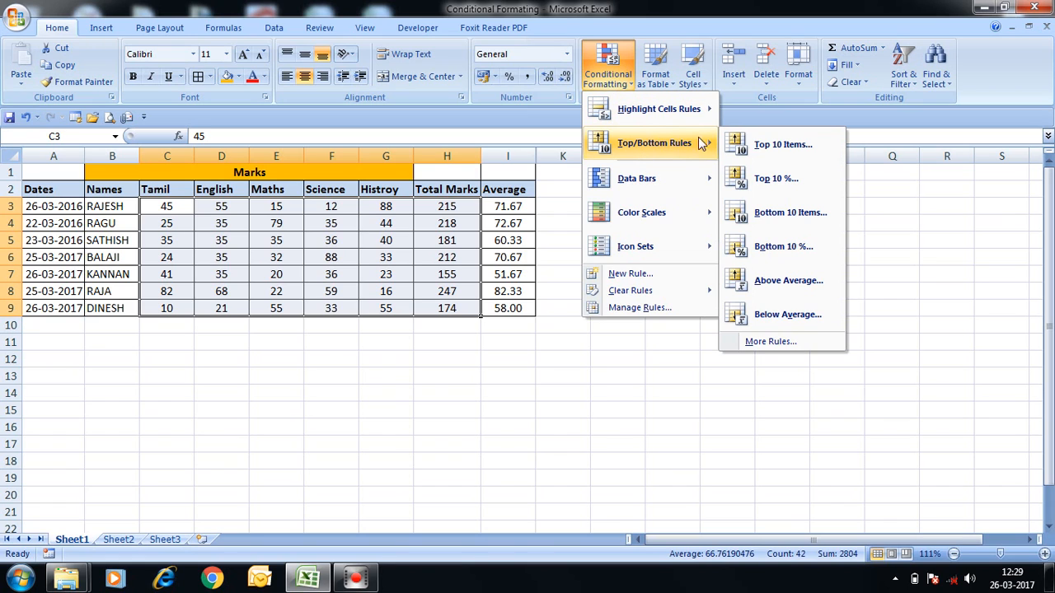
pyautogui.click(764, 146)
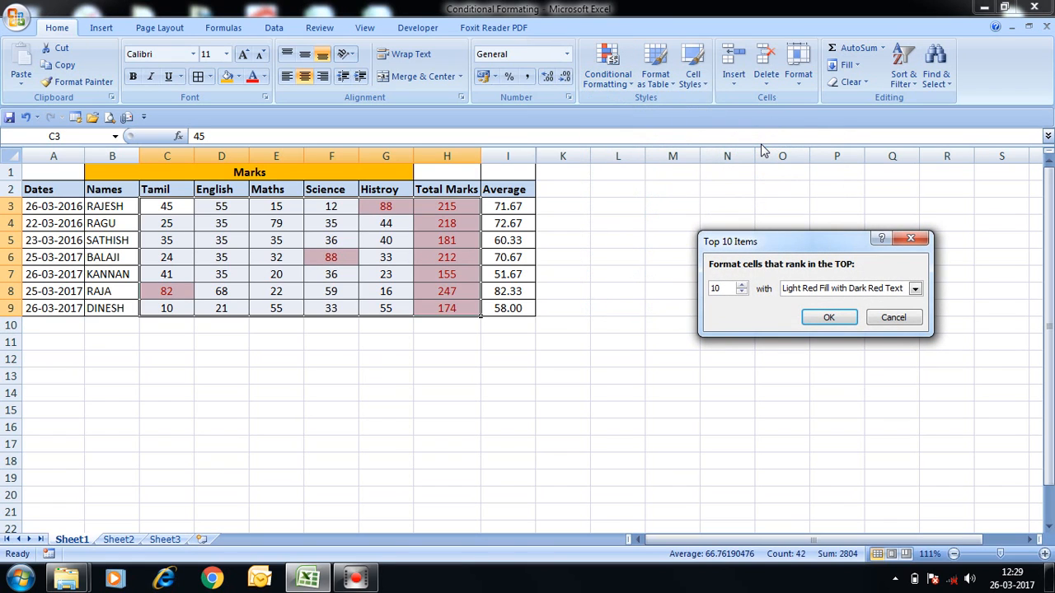
pyautogui.click(893, 317)
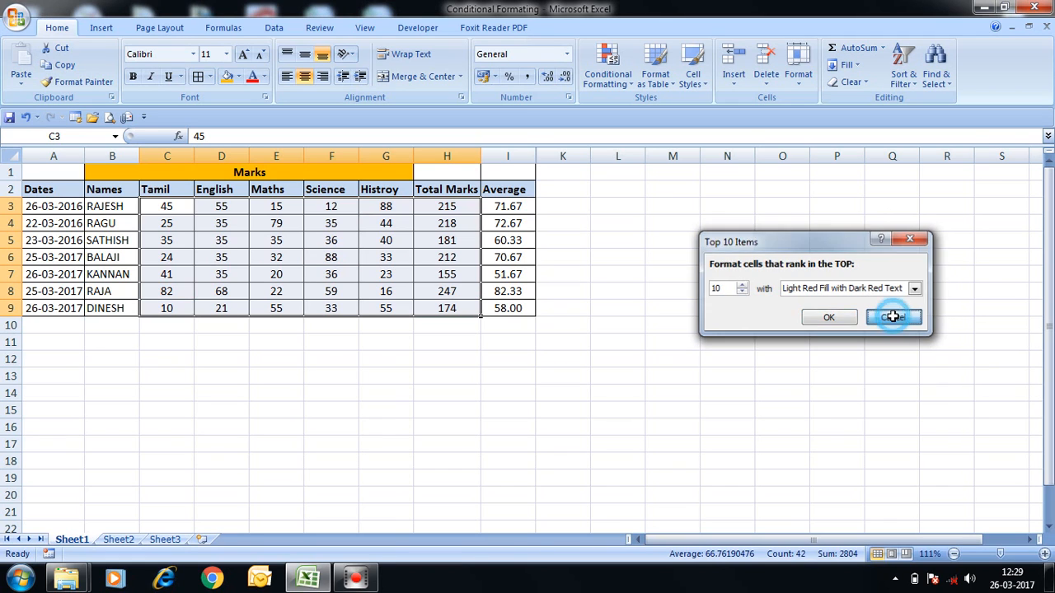
# - Select the marks in C3:G9, preview the Top 10 Items rule with Light Red Fill with Dark Red Text, and discard it
pyautogui.press('Left')
pyautogui.press('Left')
pyautogui.press('Right')
pyautogui.press('Right')
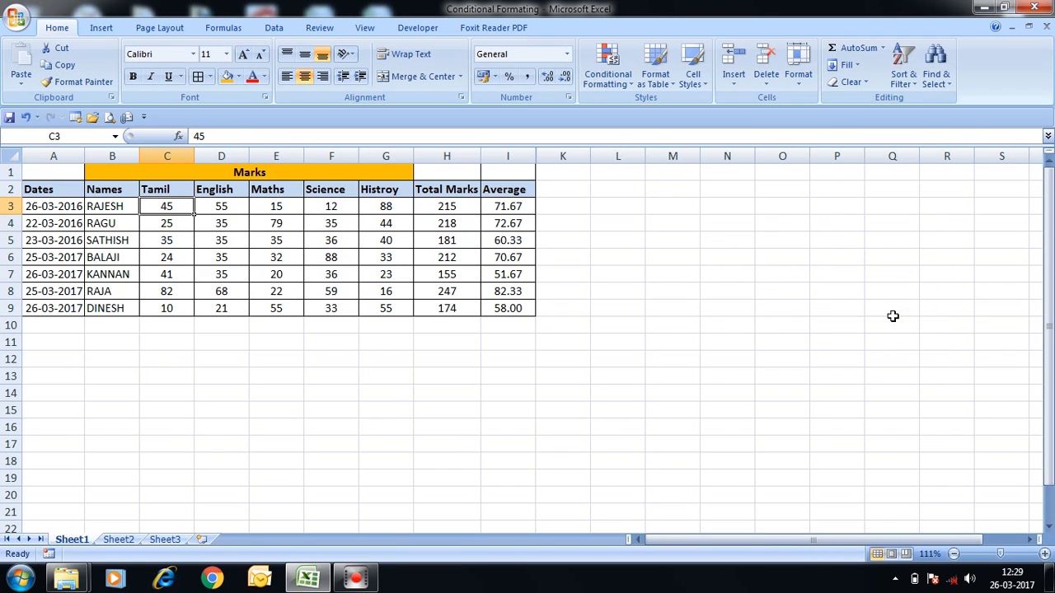
pyautogui.hotkey('shift', 'Down')
pyautogui.hotkey('shift', 'Down')
pyautogui.hotkey('shift', 'Down')
pyautogui.hotkey('shift', 'Down')
pyautogui.hotkey('shift', 'Down')
pyautogui.hotkey('shift', 'Down')
pyautogui.hotkey('shift', 'Right')
pyautogui.hotkey('shift', 'Right')
pyautogui.hotkey('shift', 'Right')
pyautogui.hotkey('shift', 'Right')
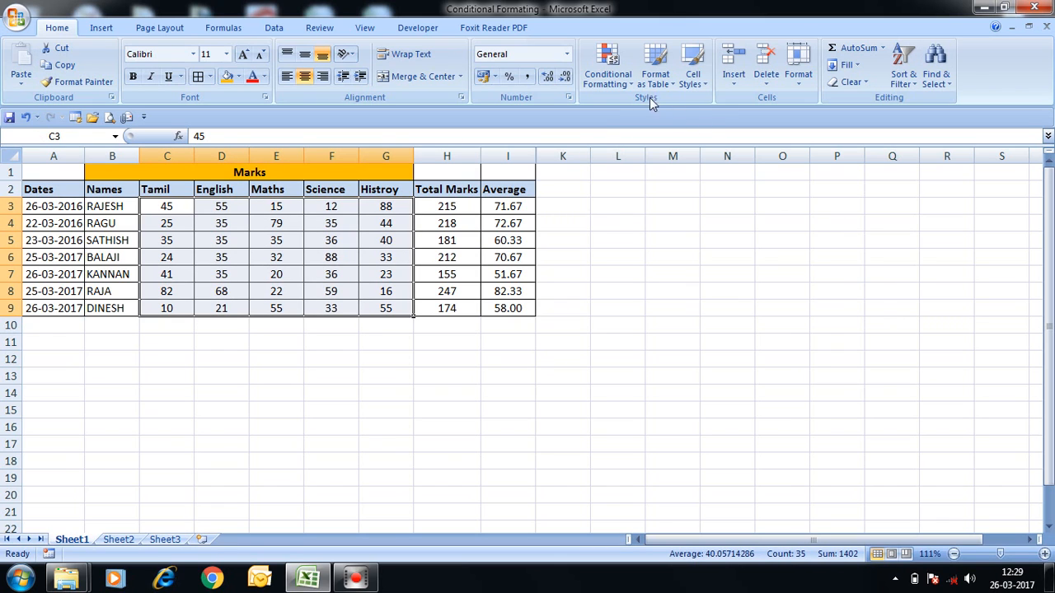
pyautogui.click(620, 82)
pyautogui.moveTo(640, 144)
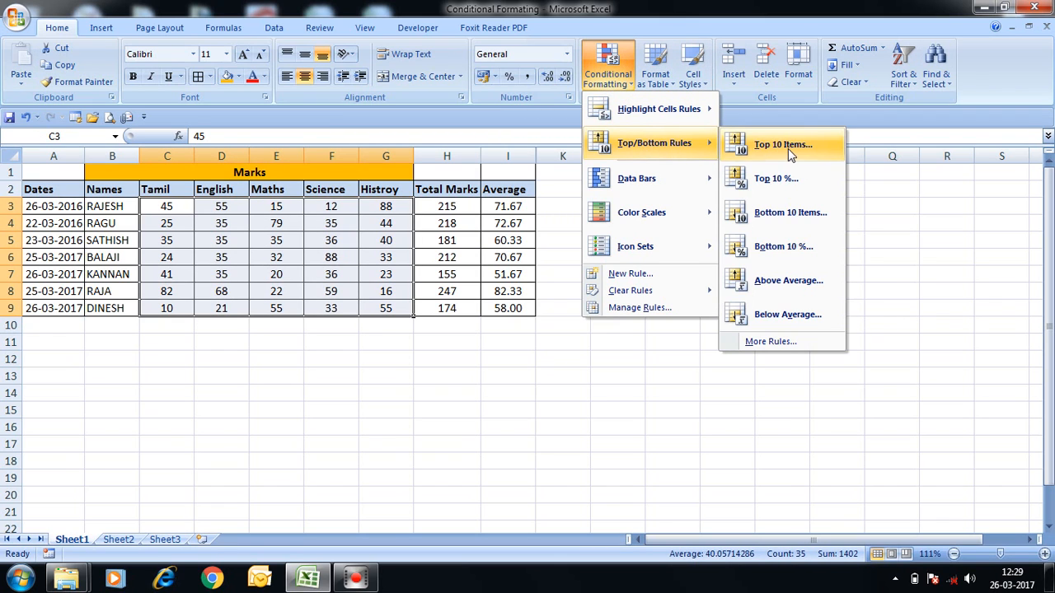
pyautogui.click(783, 145)
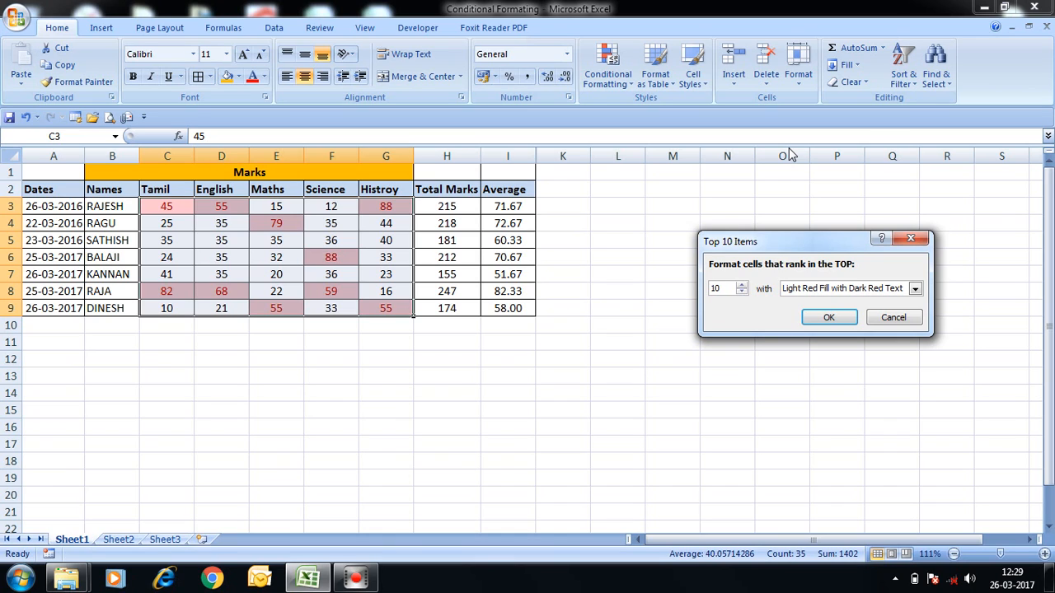
pyautogui.click(892, 320)
# - Try the Bottom 10 Items rule with Light Red Fill with Dark Red Text on C3:G9 and discard it
pyautogui.click(608, 80)
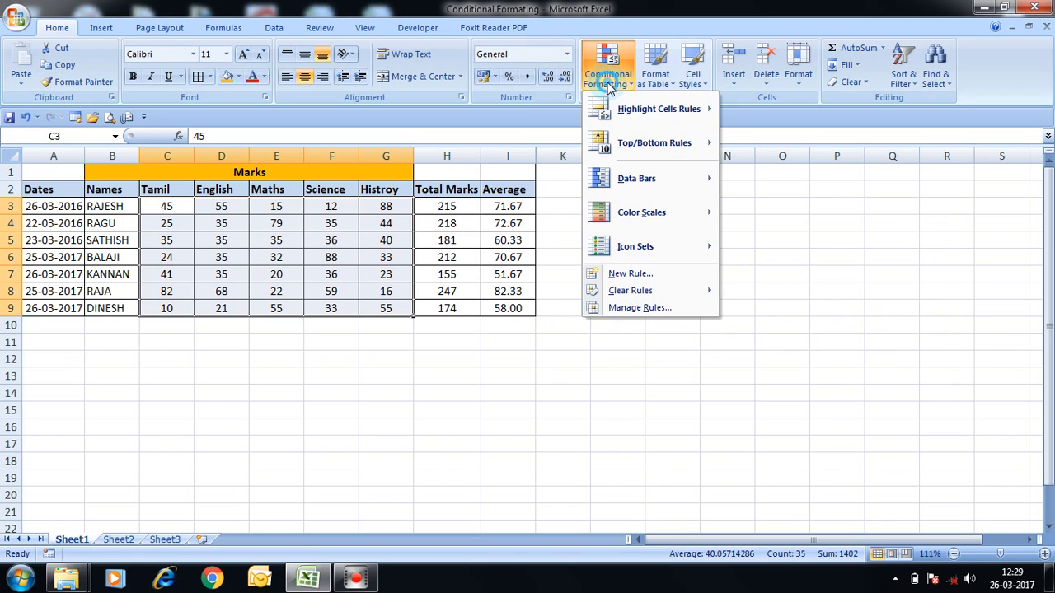
pyautogui.moveTo(635, 146)
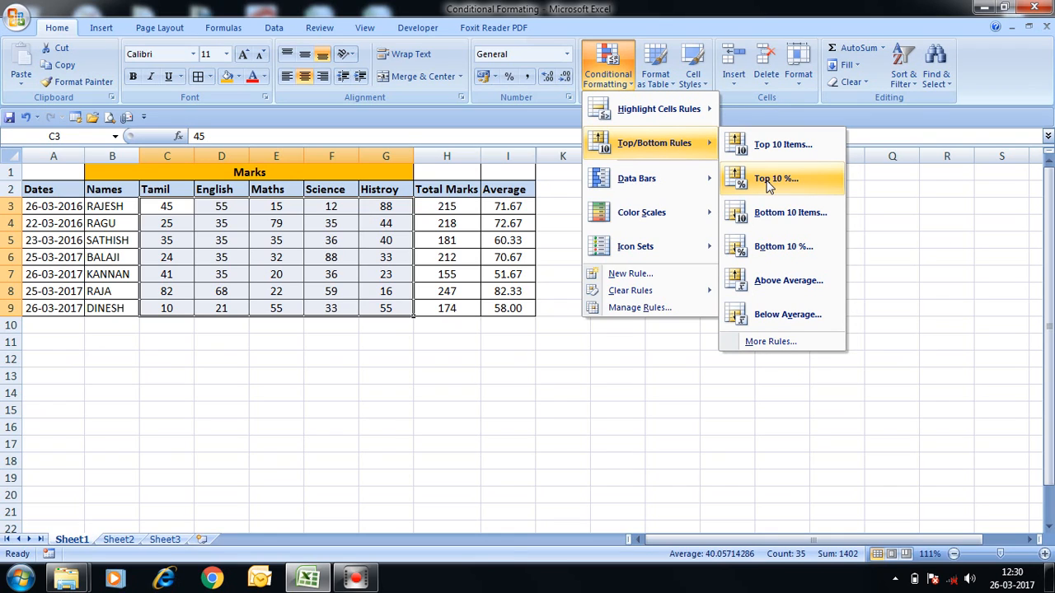
pyautogui.click(764, 212)
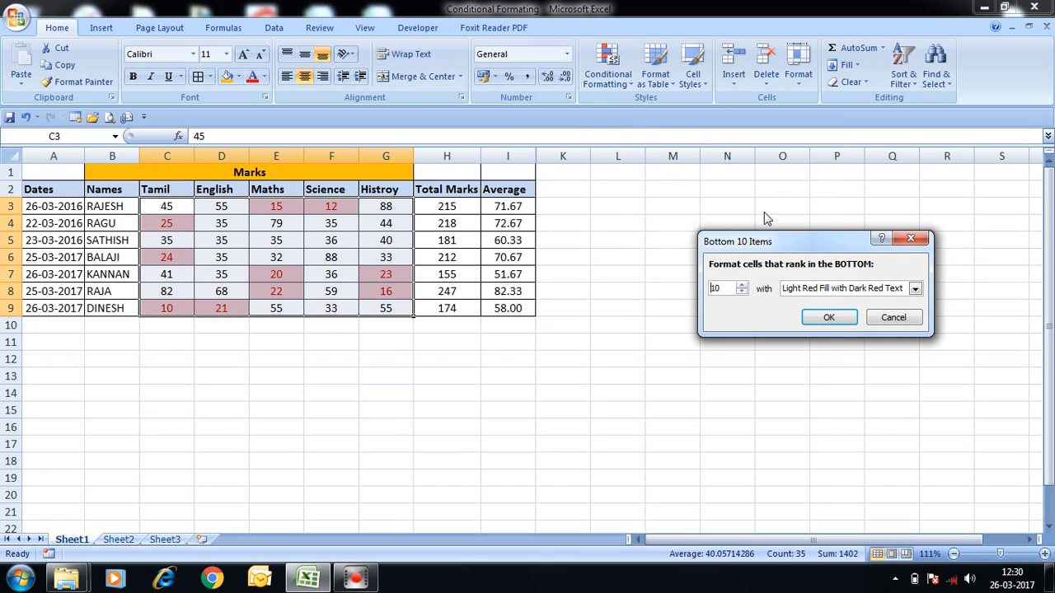
pyautogui.click(889, 319)
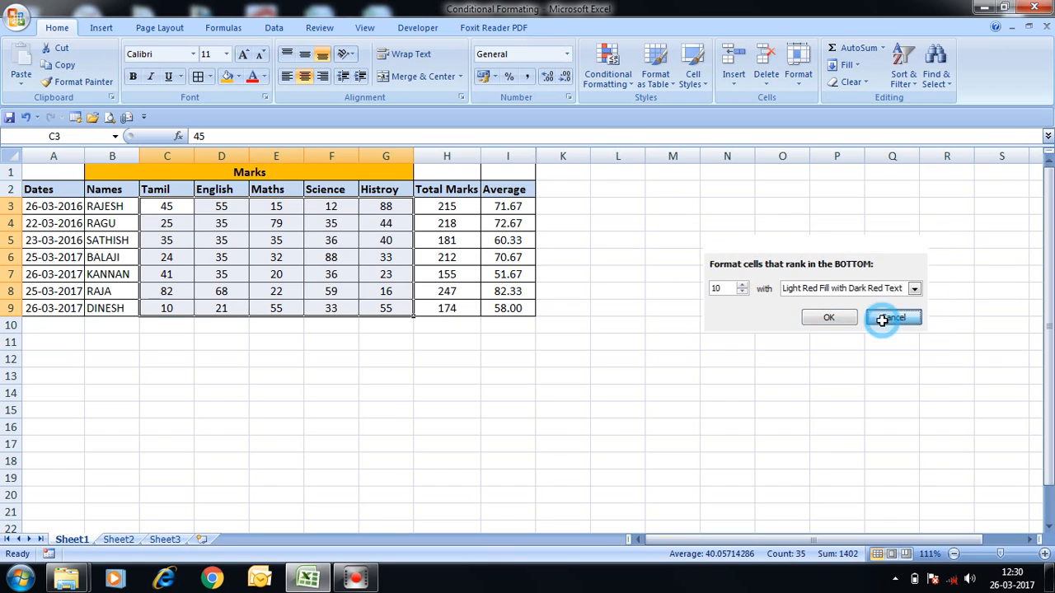
# - Try the Above Average rule with Light Red Fill with Dark Red Text on C3:G9 and discard it
pyautogui.click(607, 67)
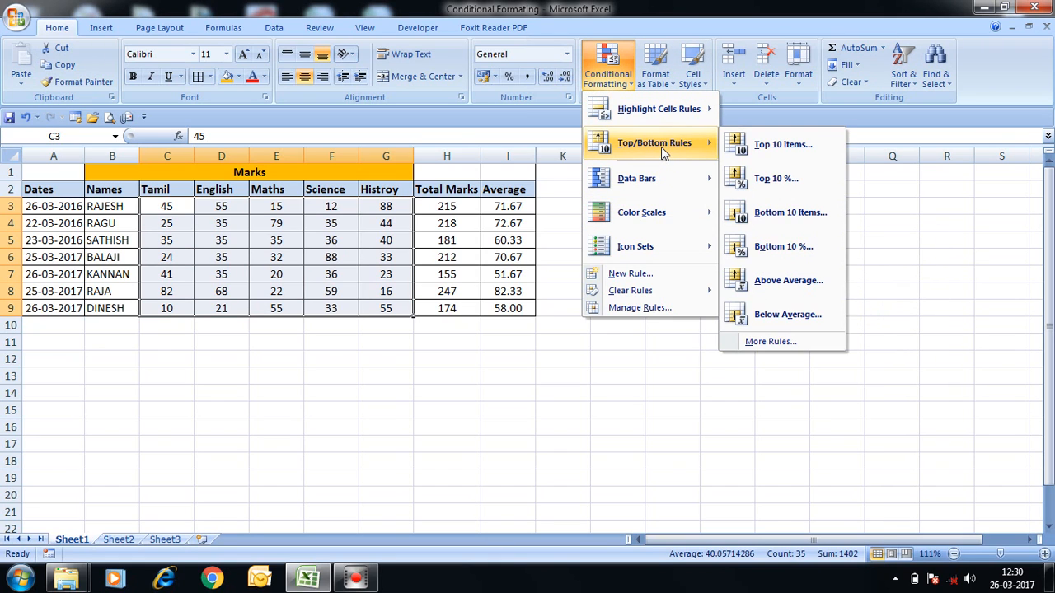
pyautogui.click(775, 281)
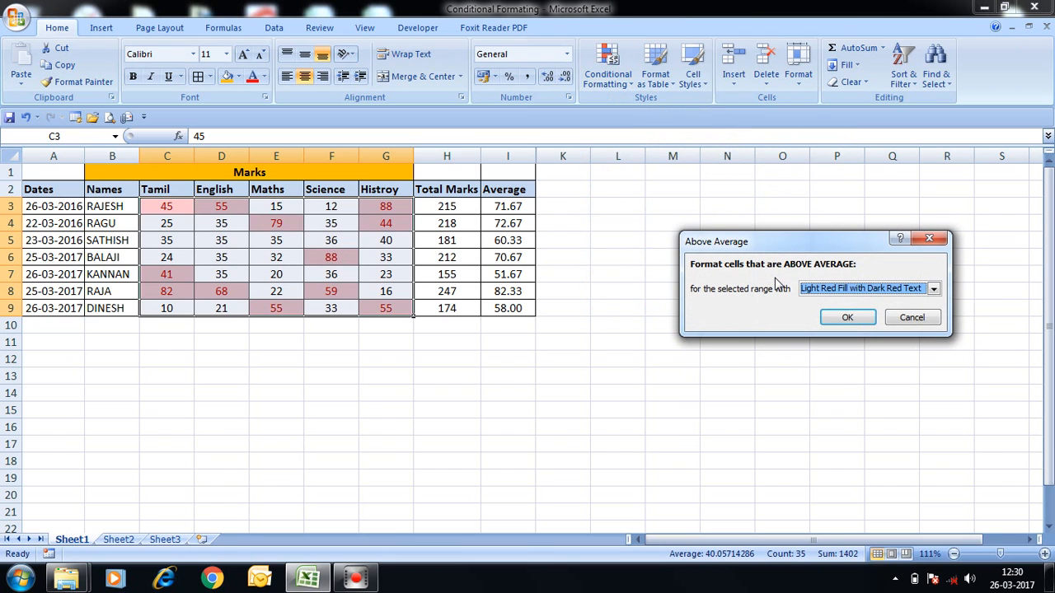
pyautogui.click(911, 317)
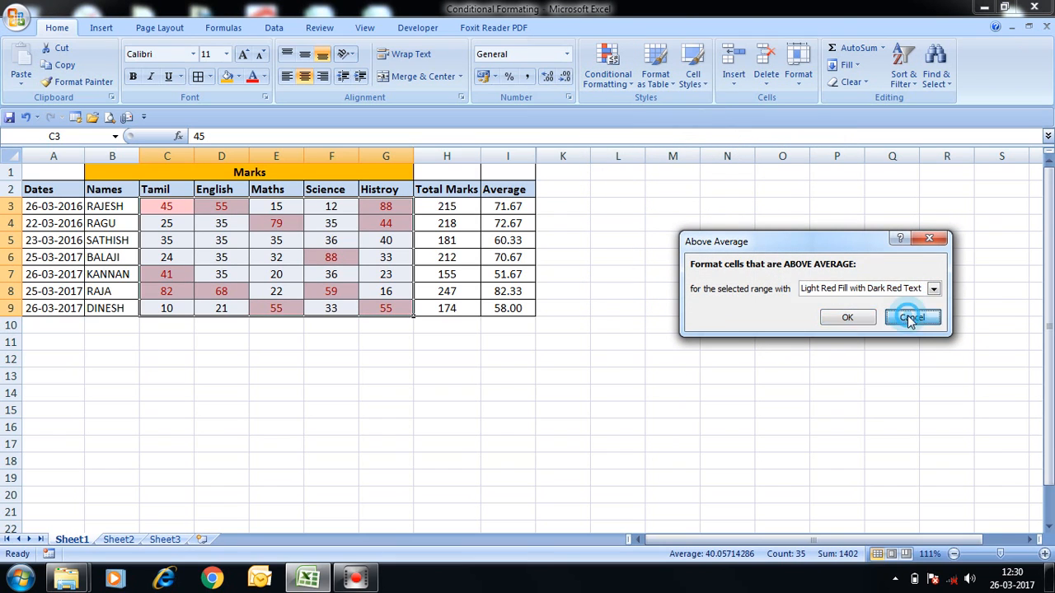
# - Apply blue data bars to the marks in C3:G9
pyautogui.click(626, 57)
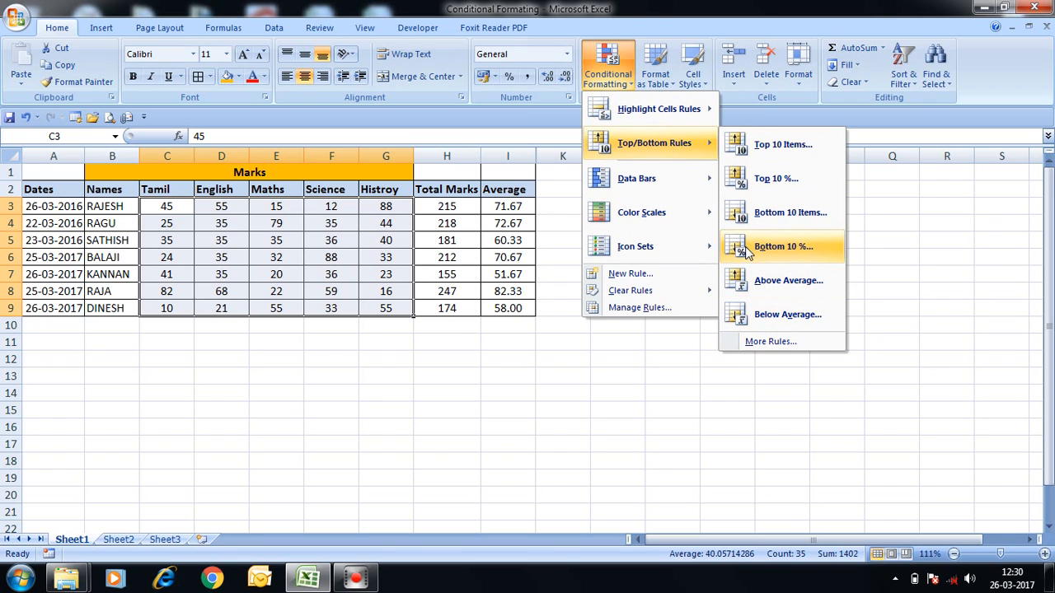
pyautogui.moveTo(637, 180)
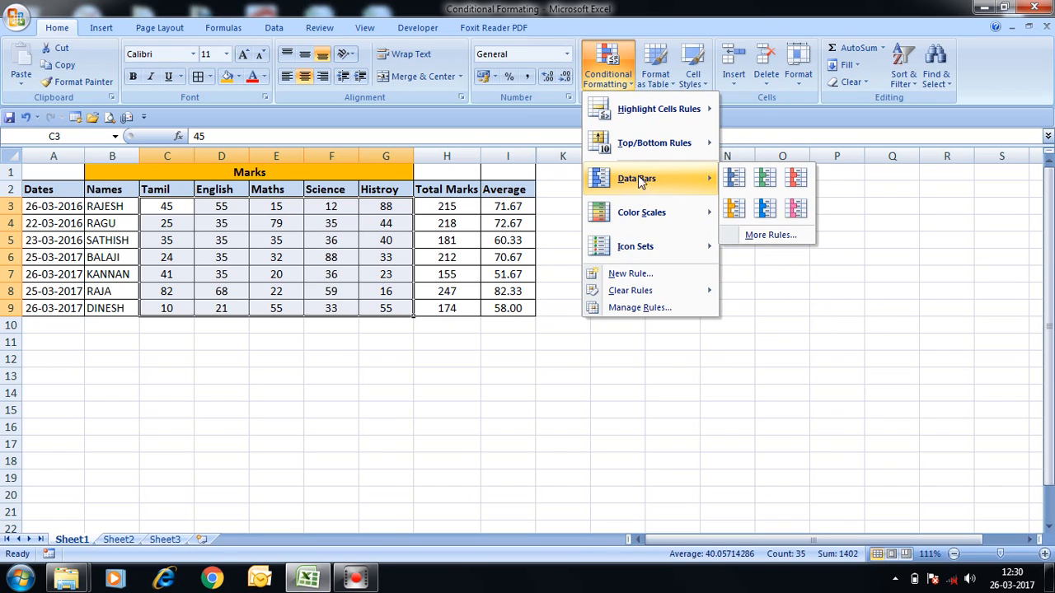
pyautogui.click(733, 178)
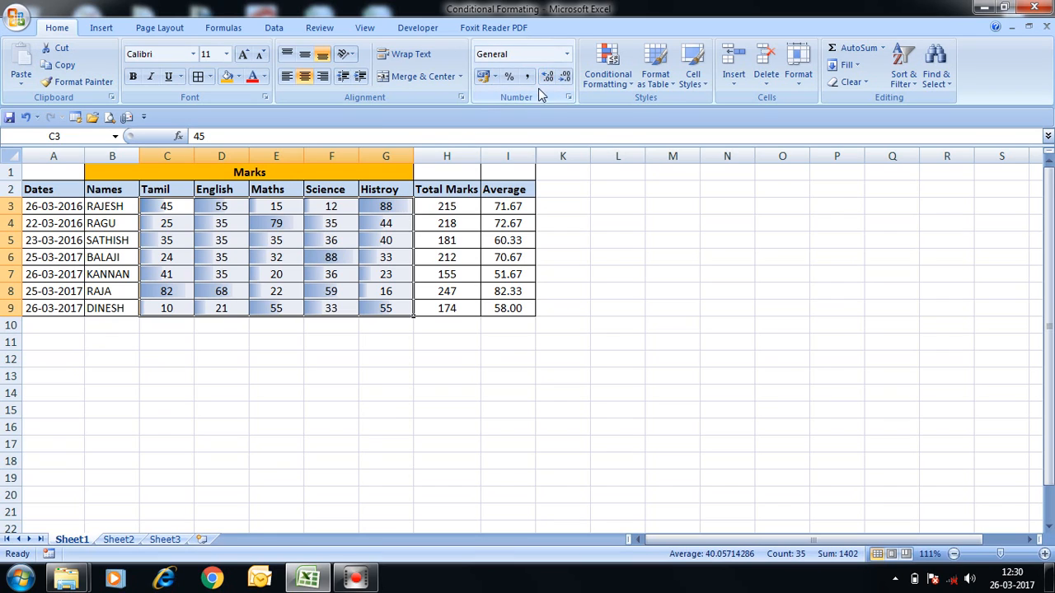
# - Change the data bars on the marks in C3:G9 to green
pyautogui.click(610, 76)
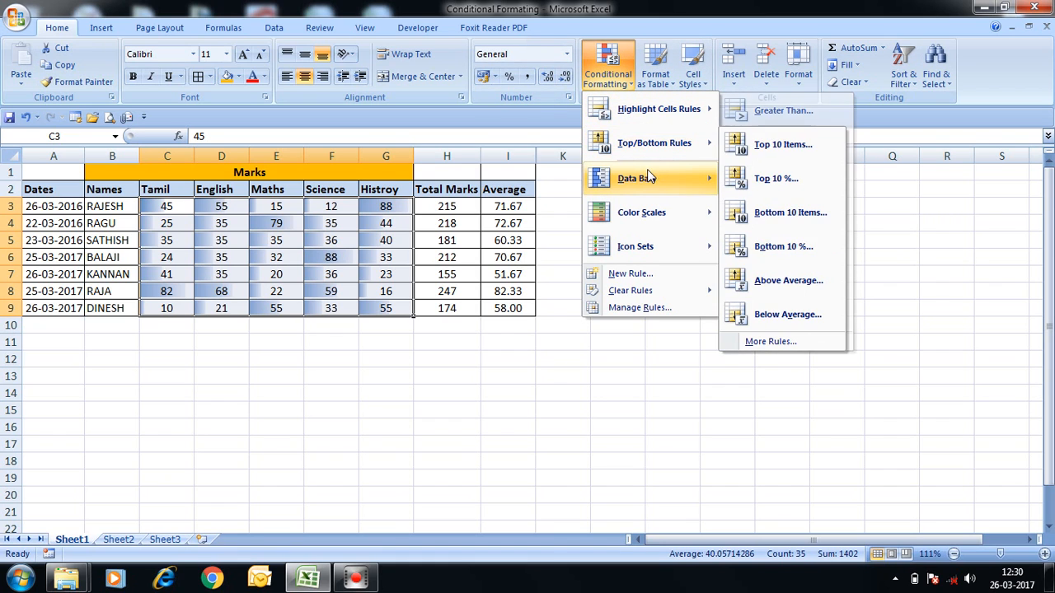
pyautogui.moveTo(650, 176)
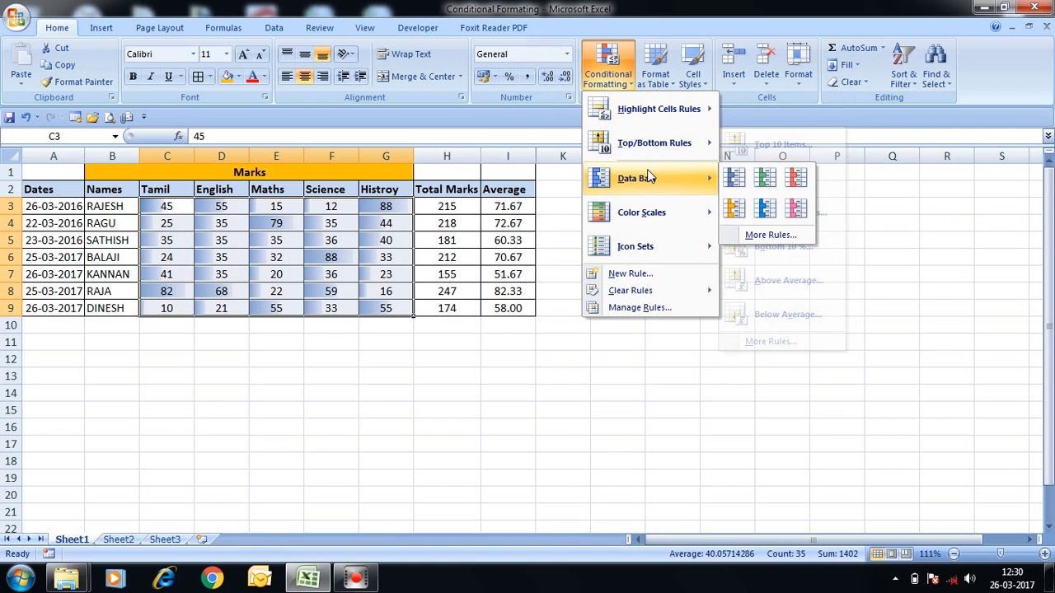
pyautogui.click(760, 181)
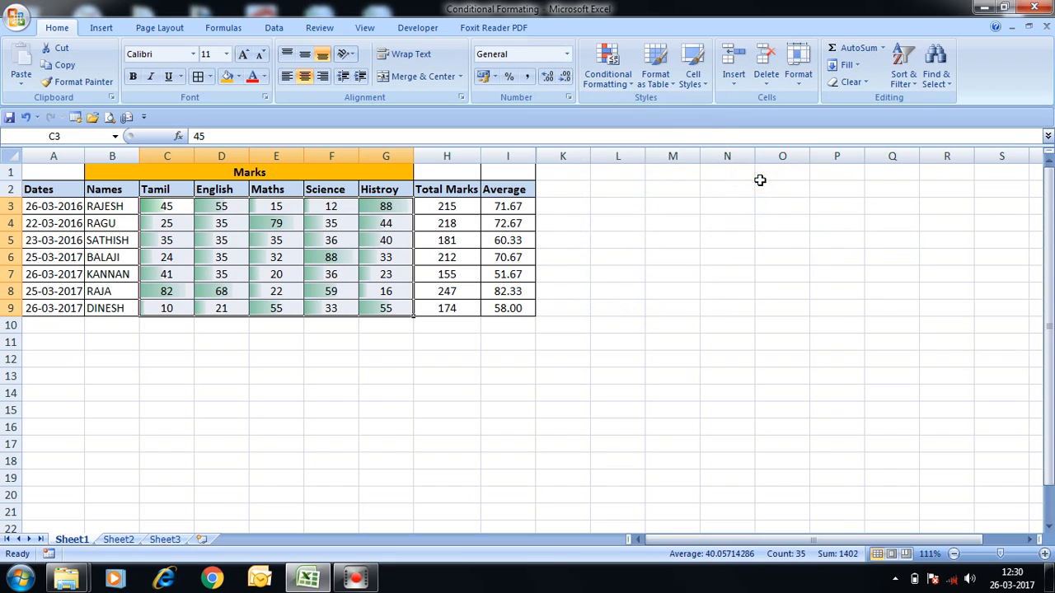
# - Change the data bars on the marks in C3:G9 to red
pyautogui.click(614, 88)
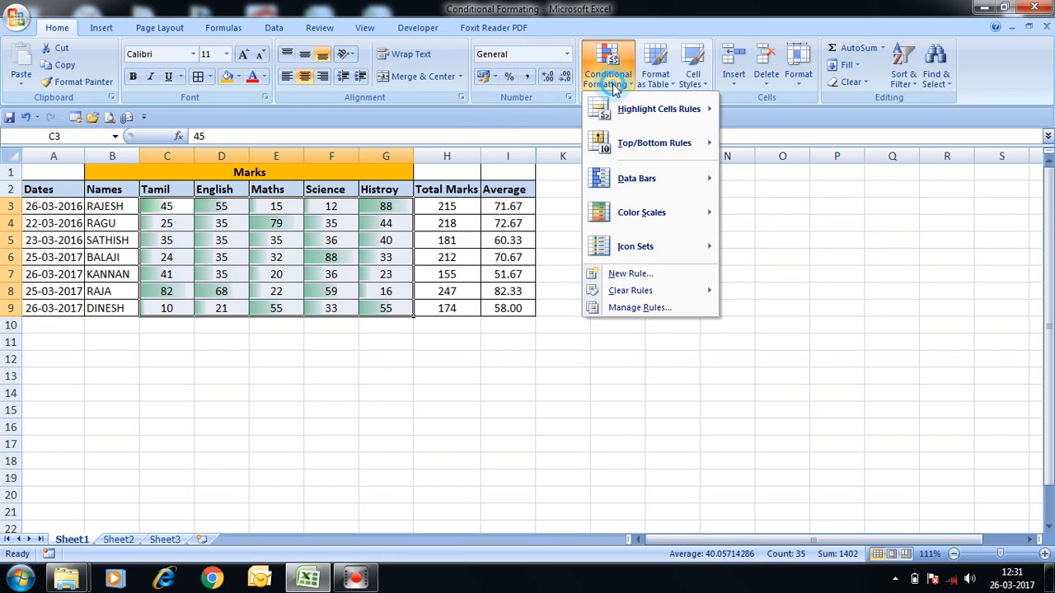
pyautogui.moveTo(664, 184)
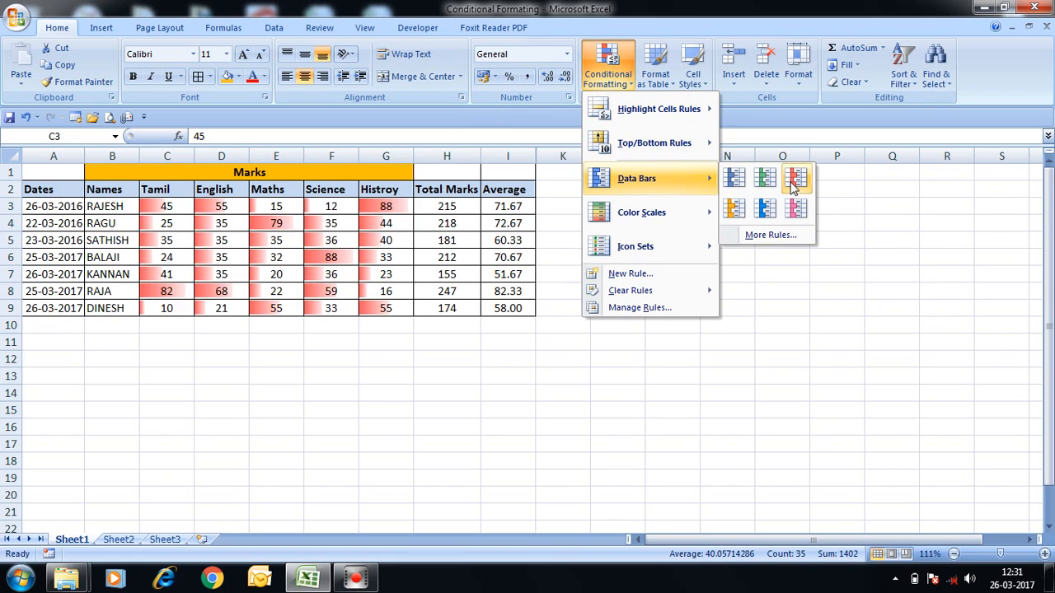
pyautogui.click(793, 183)
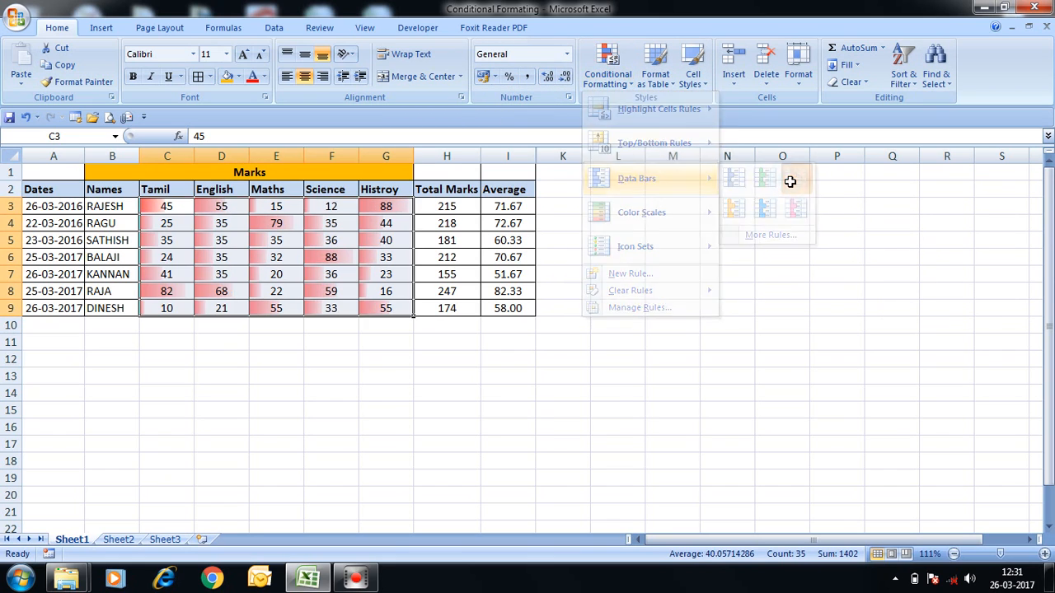
# - Set the Histroy mark in G3 to 10
pyautogui.click(390, 207)
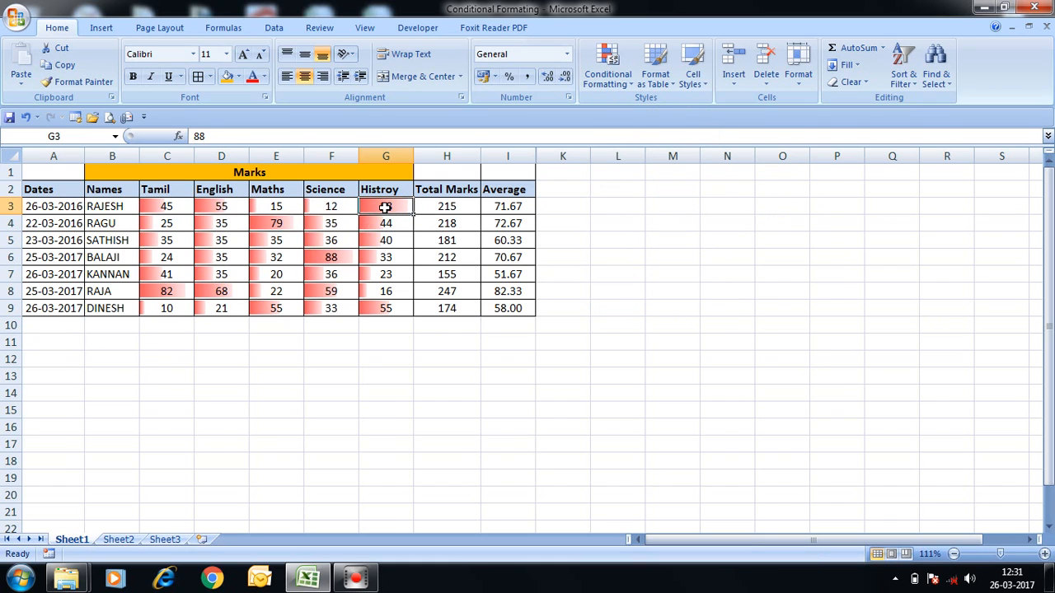
pyautogui.write('10')
pyautogui.press('Return')
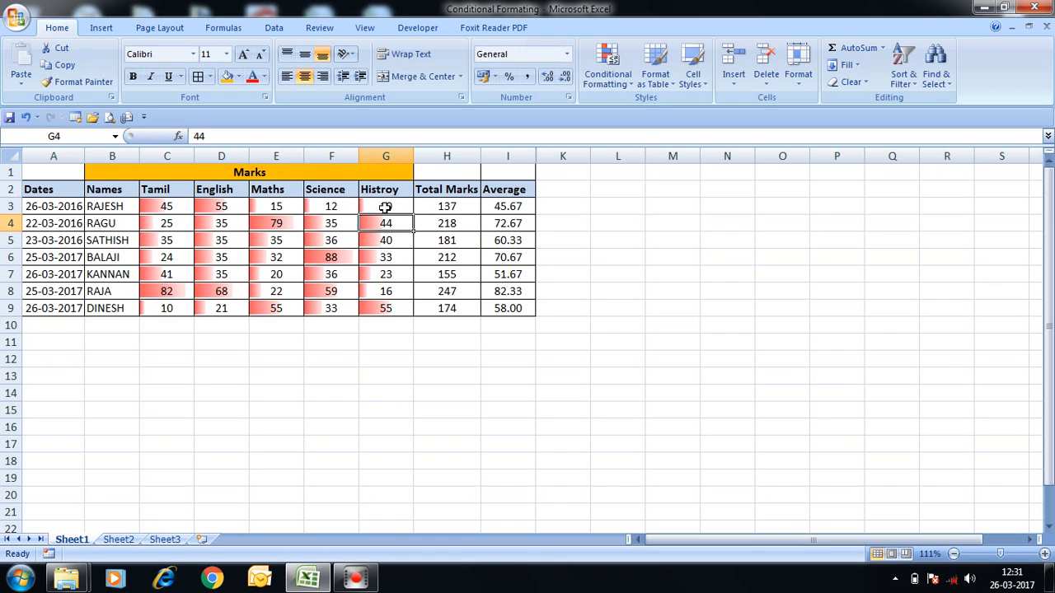
# - Set the Histroy mark in G3 to 100
pyautogui.click(377, 207)
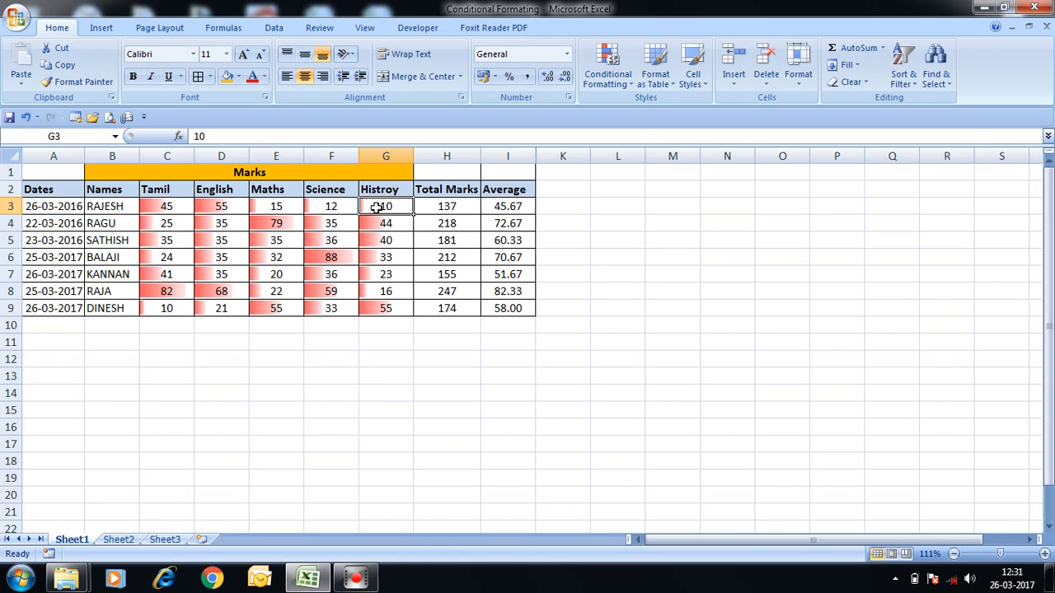
pyautogui.click(378, 221)
pyautogui.click(373, 209)
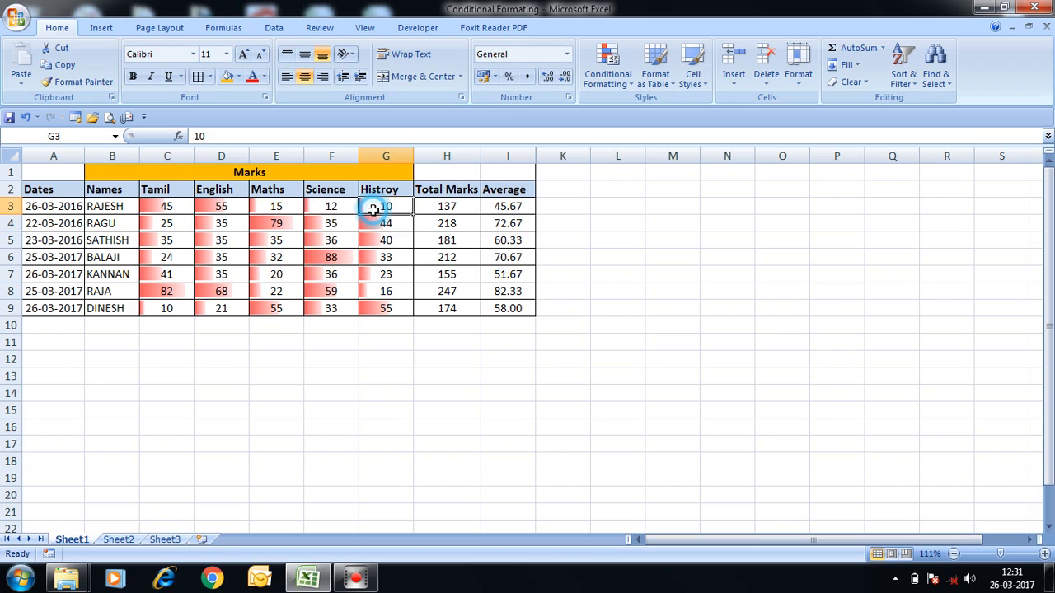
pyautogui.write('100')
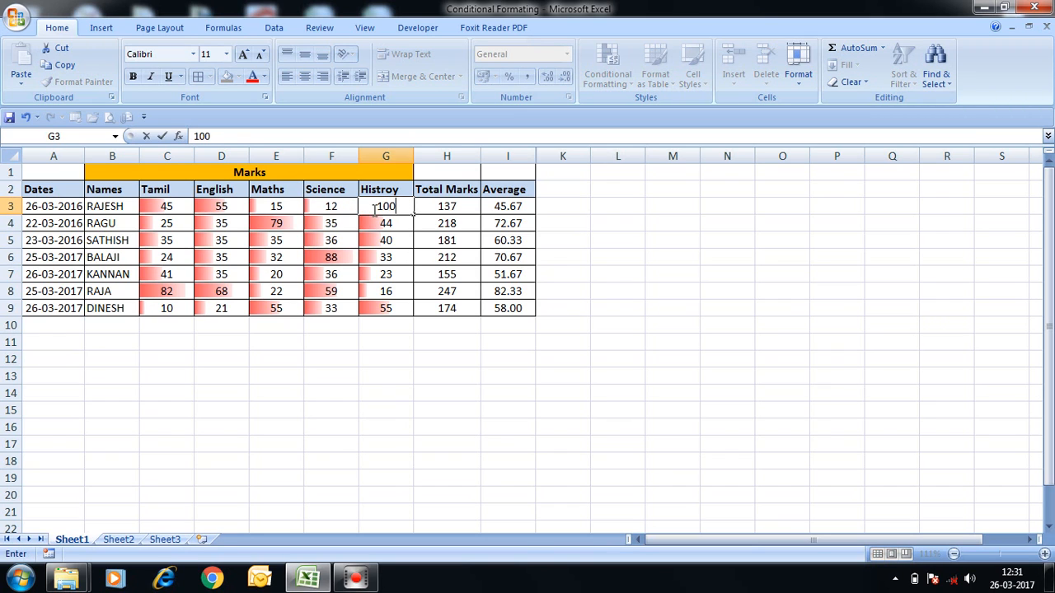
pyautogui.press('Return')
pyautogui.click(404, 204)
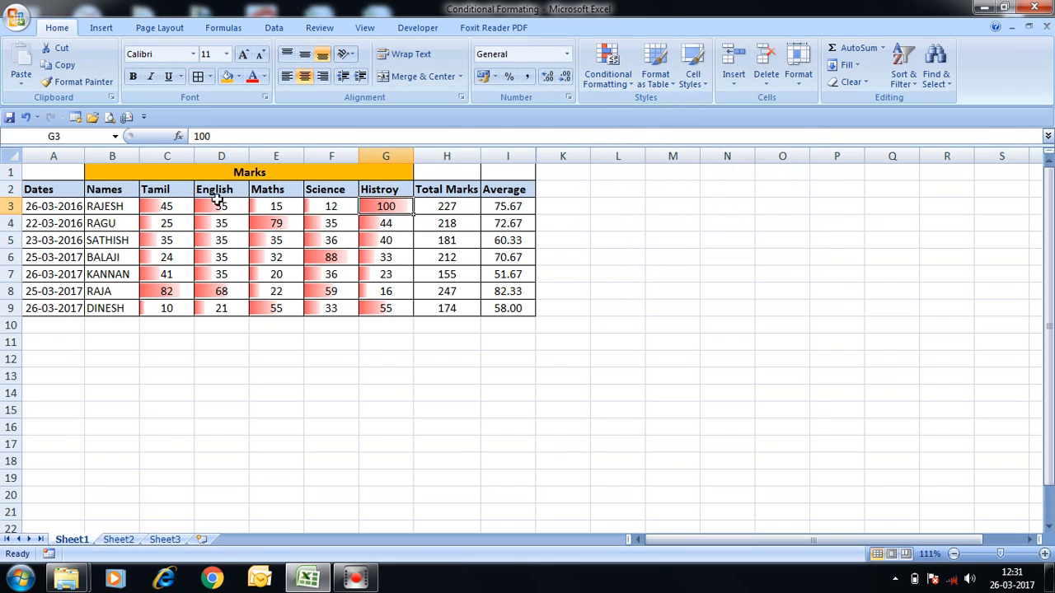
# - Apply the Green - Yellow - Red Color Scale to the marks in C3:G9
pyautogui.click(155, 209)
pyautogui.hotkey('shift', 'Right')
pyautogui.hotkey('shift', 'Right')
pyautogui.hotkey('shift', 'Right')
pyautogui.hotkey('shift', 'Right')
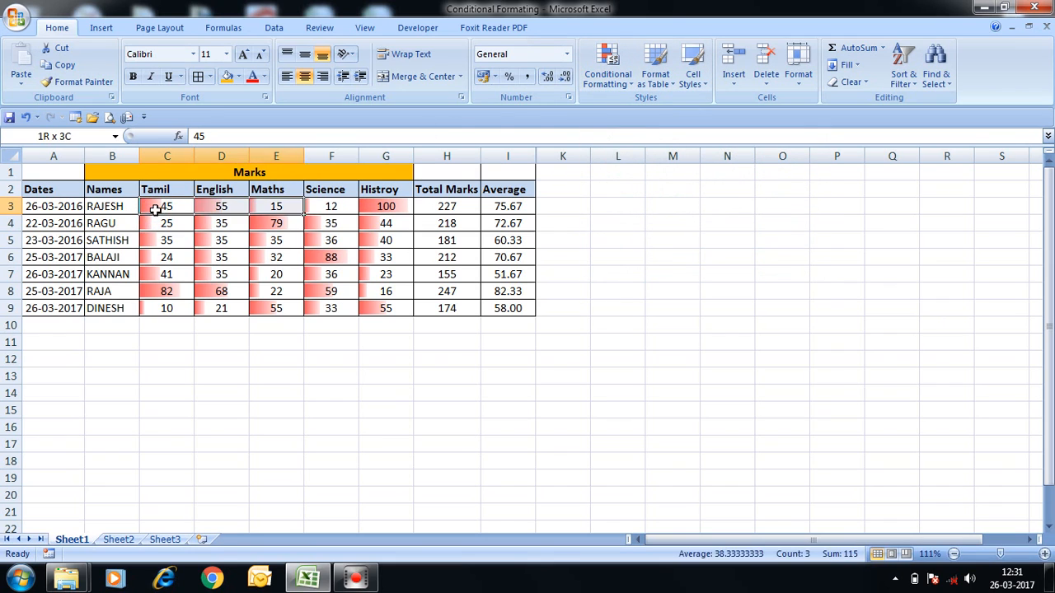
pyautogui.hotkey('shift', 'Down')
pyautogui.hotkey('shift', 'Down')
pyautogui.hotkey('shift', 'Down')
pyautogui.hotkey('shift', 'Down')
pyautogui.hotkey('shift', 'Down')
pyautogui.hotkey('shift', 'Down')
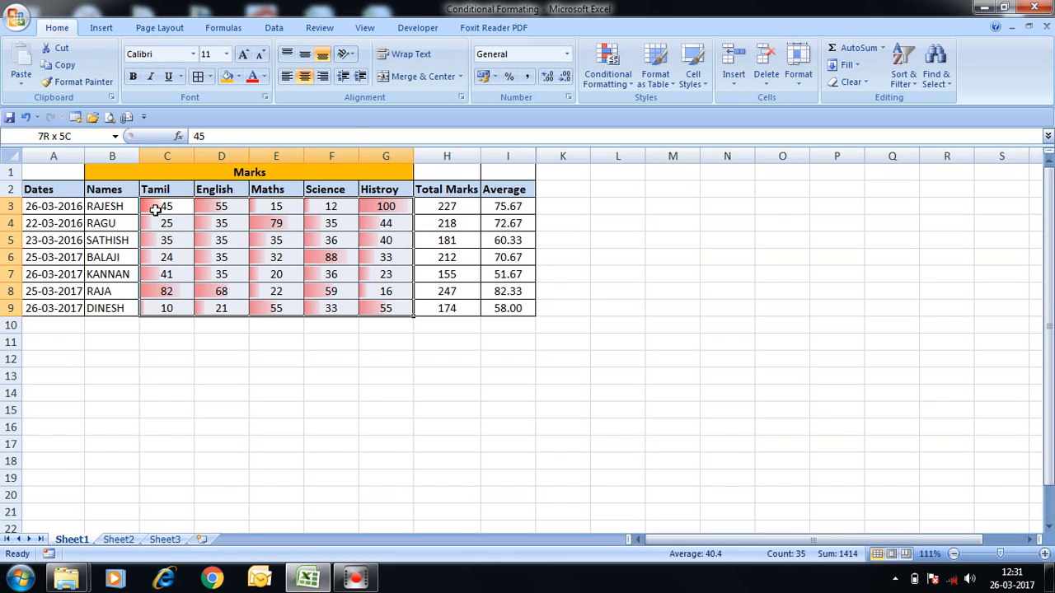
pyautogui.click(608, 73)
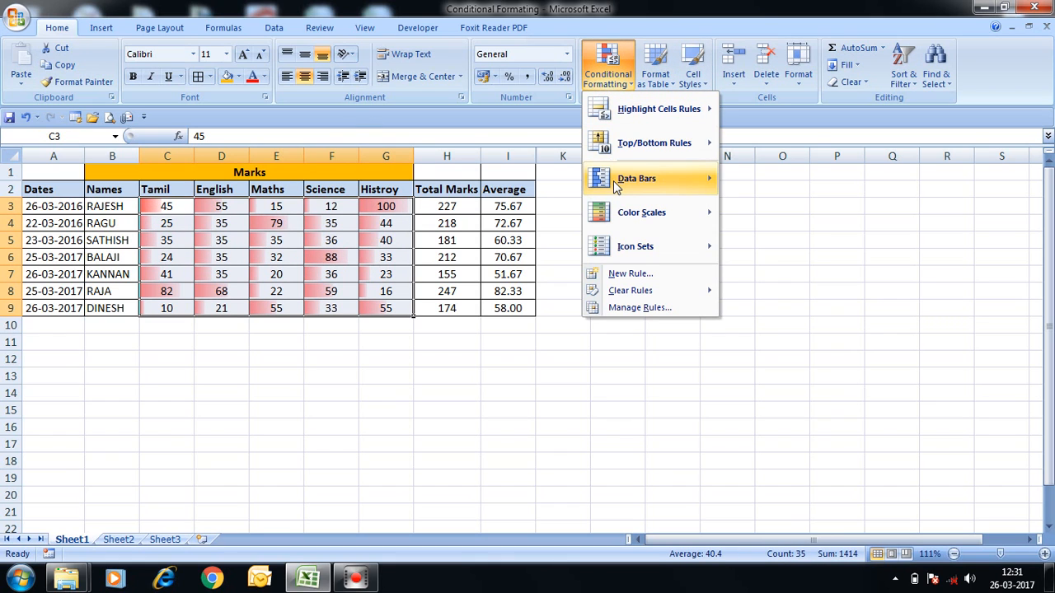
pyautogui.moveTo(622, 215)
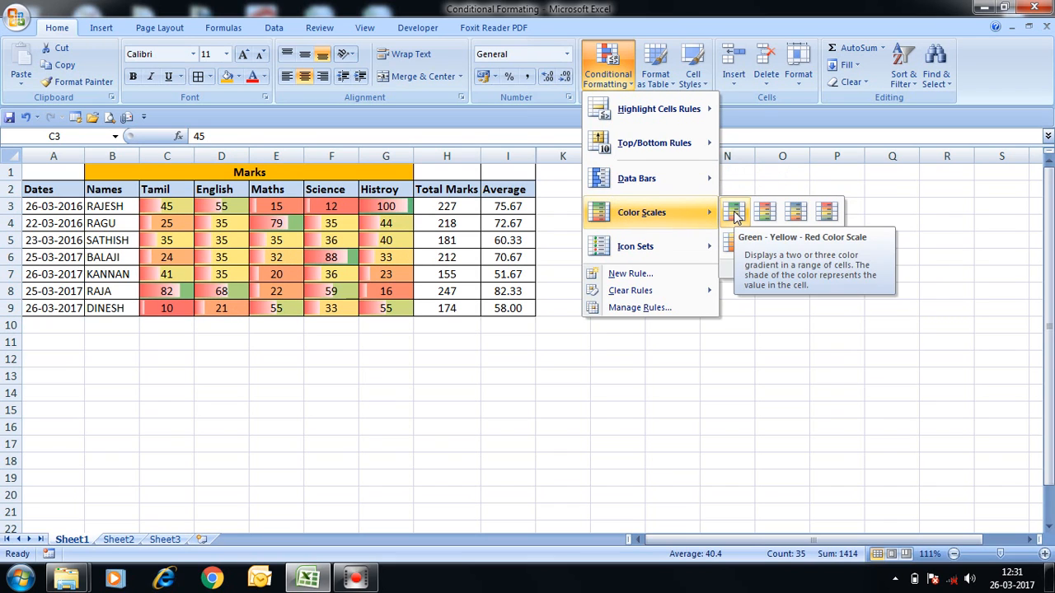
pyautogui.click(734, 213)
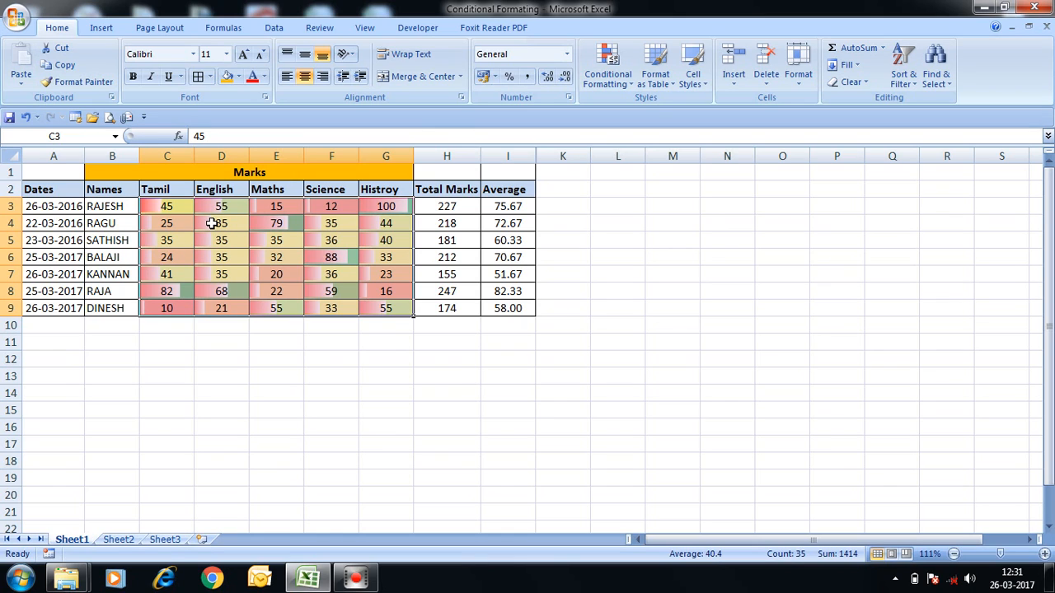
# - Add the icon set with green, yellow and red arrows to the marks in C3:G9
pyautogui.click(609, 86)
pyautogui.moveTo(637, 194)
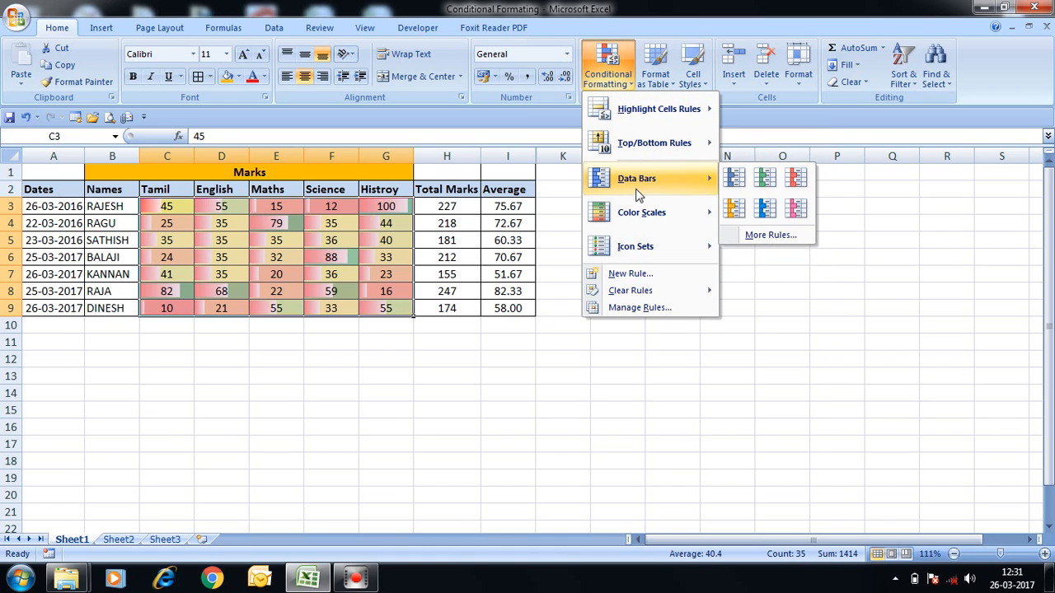
pyautogui.moveTo(632, 213)
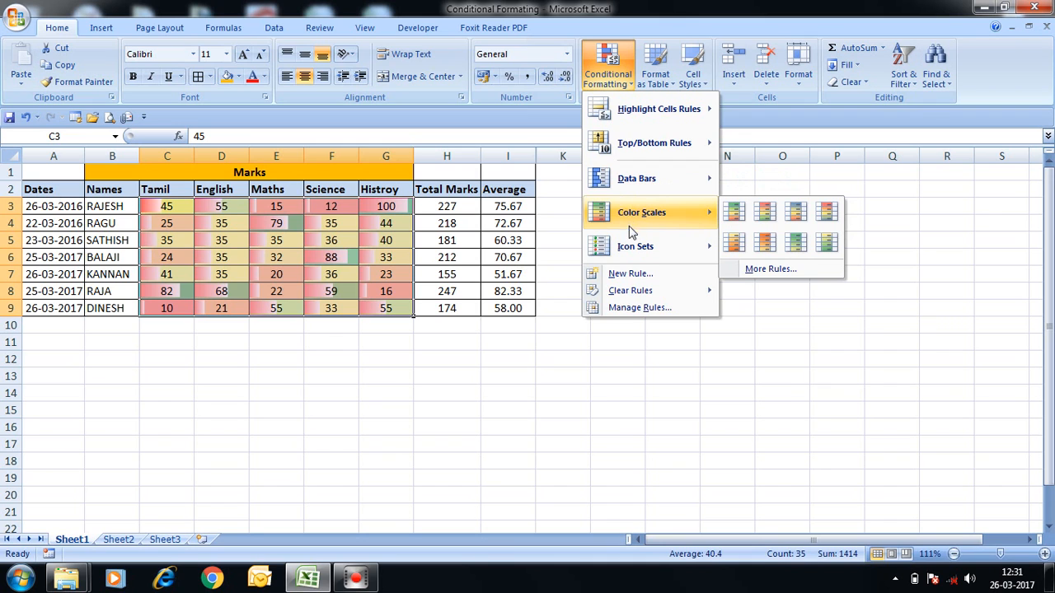
pyautogui.moveTo(632, 248)
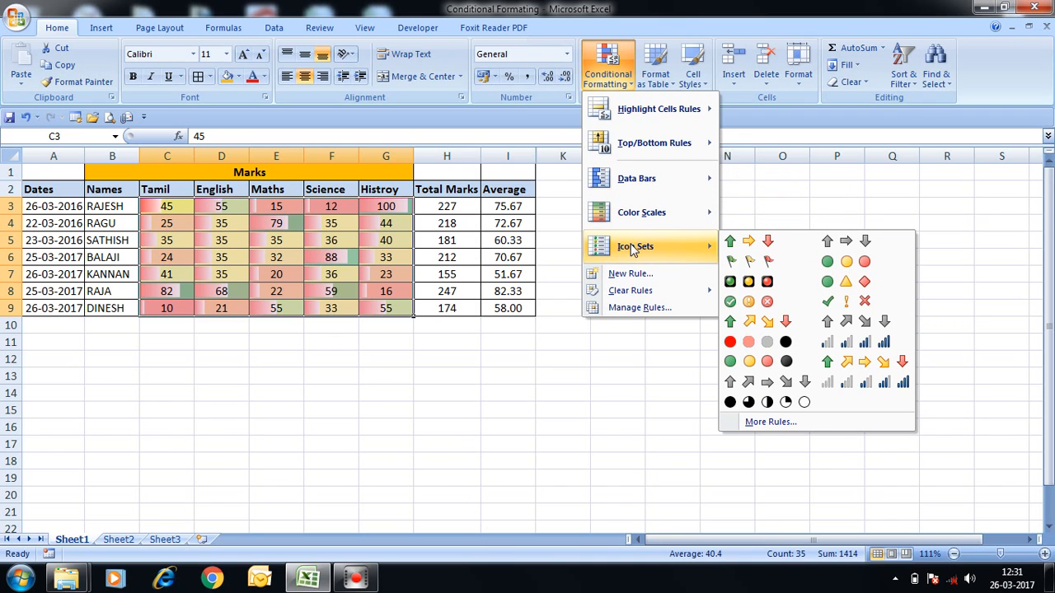
pyautogui.click(730, 243)
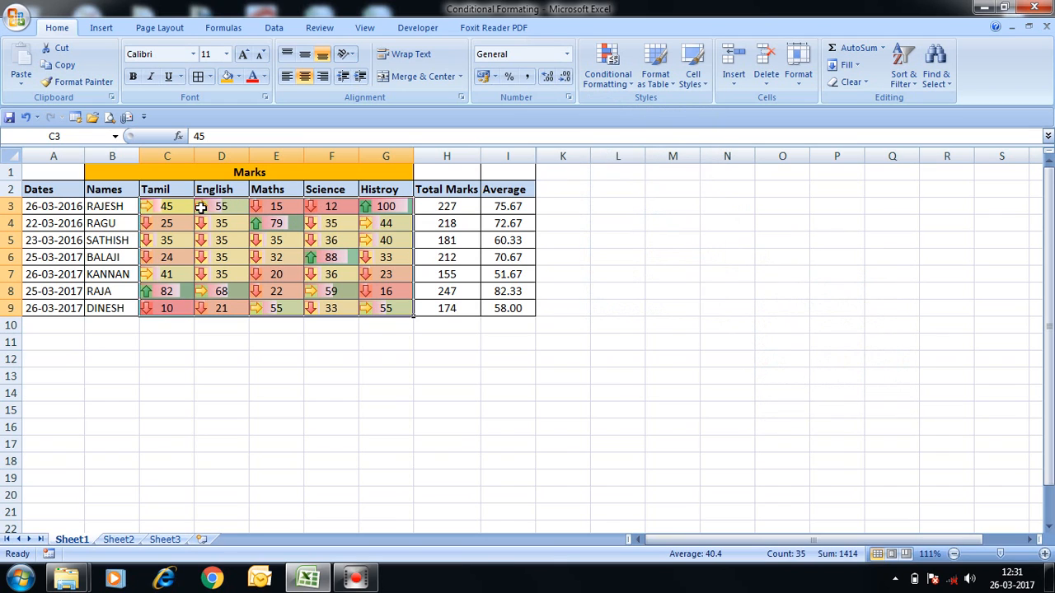
# - Clear all conditional formatting rules from the selected marks in C3:G9
pyautogui.click(607, 70)
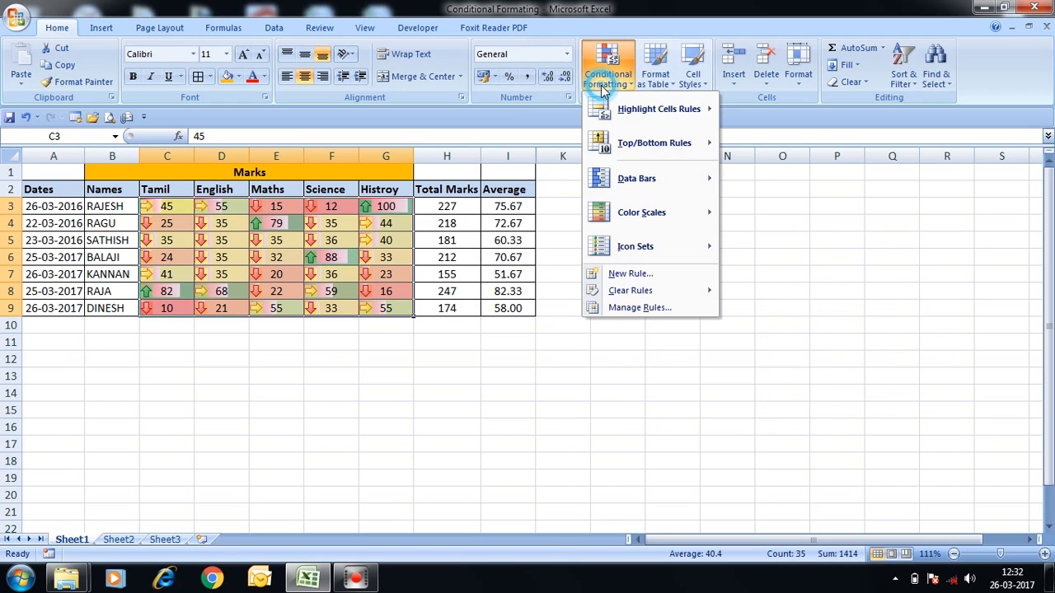
pyautogui.moveTo(652, 288)
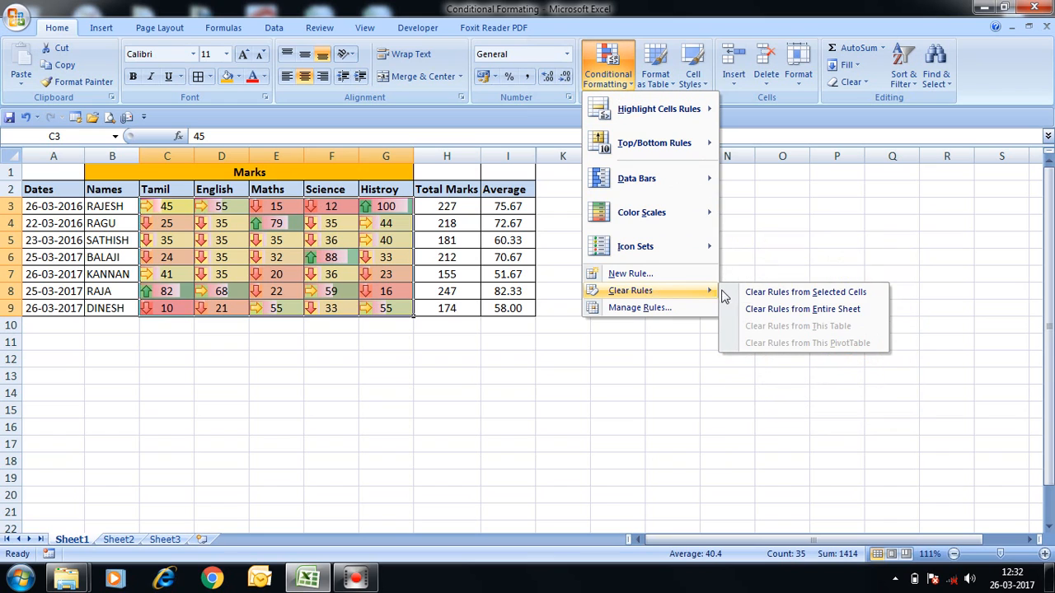
pyautogui.click(755, 297)
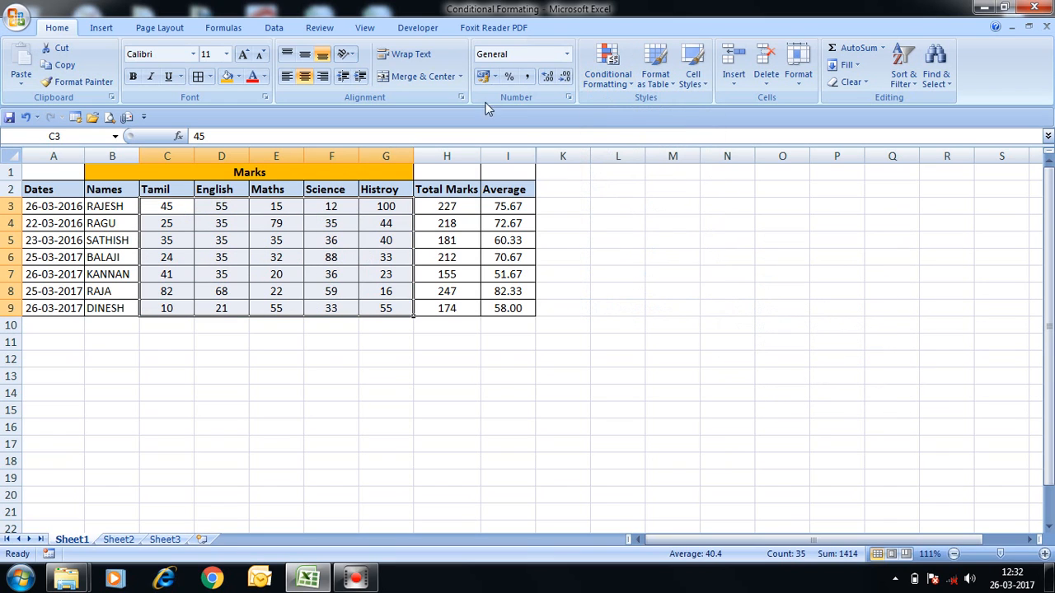
# - Apply only the three colored arrows icon set to the marks in C3:G9
pyautogui.click(608, 73)
pyautogui.moveTo(643, 247)
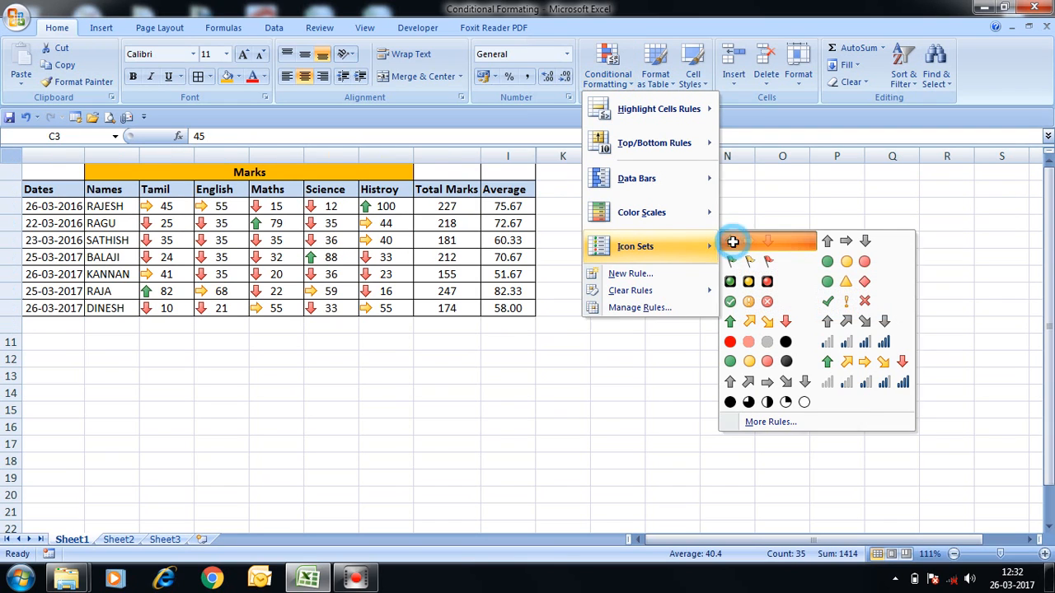
pyautogui.click(732, 242)
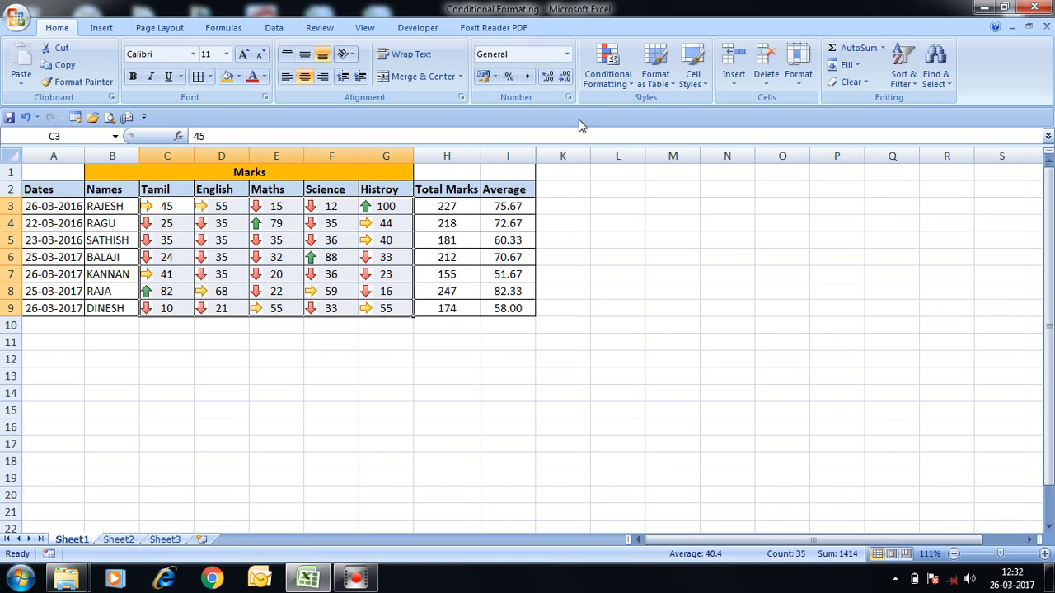
# - Preview other icon sets, such as the black-rimmed traffic lights, on the marks in C3:G9 without applying one
pyautogui.click(604, 89)
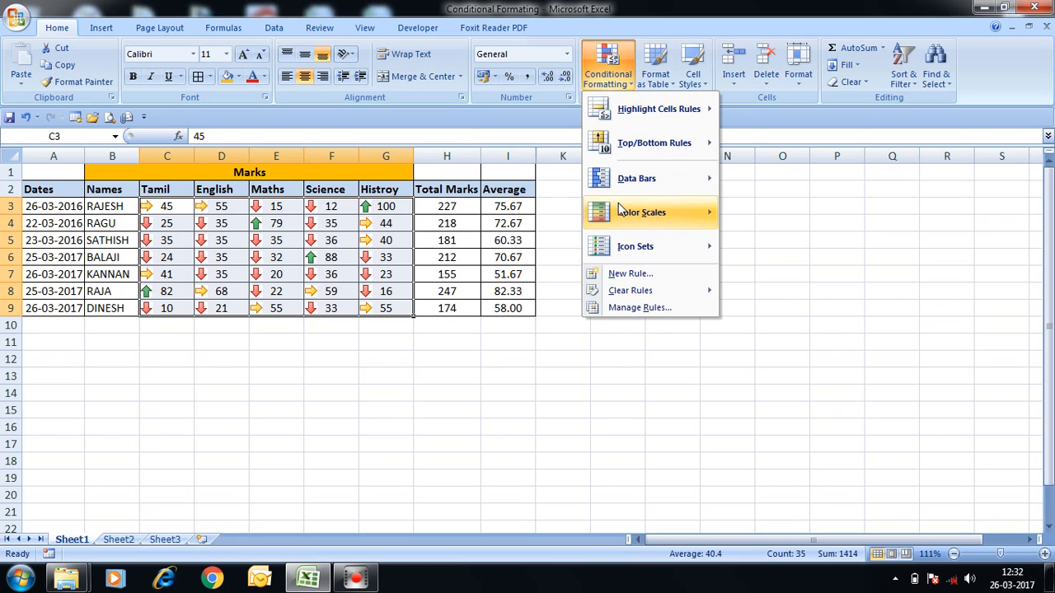
pyautogui.moveTo(624, 214)
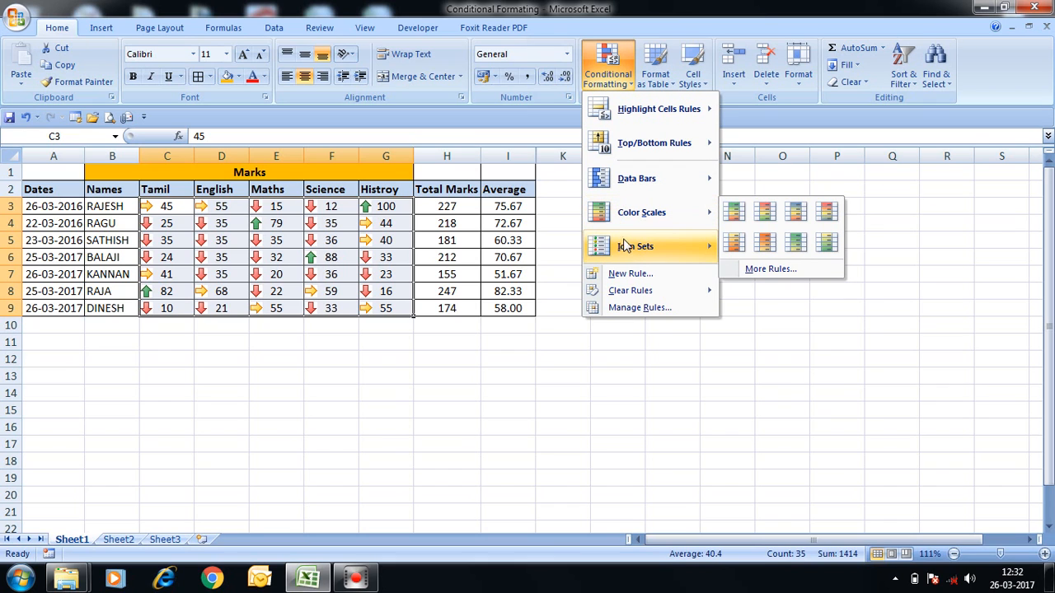
pyautogui.moveTo(628, 247)
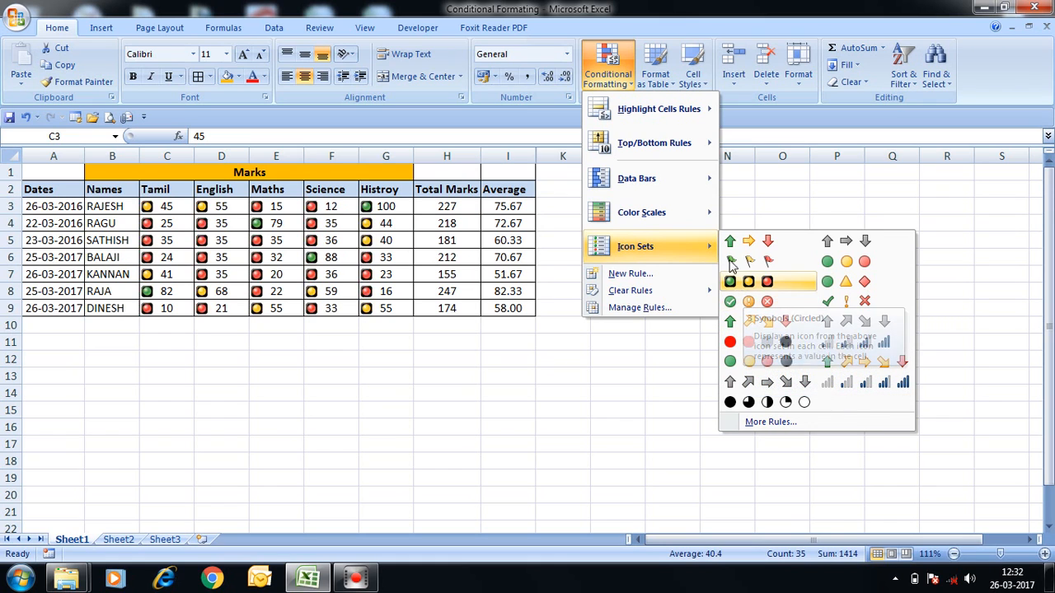
pyautogui.click(748, 189)
pyautogui.click(608, 74)
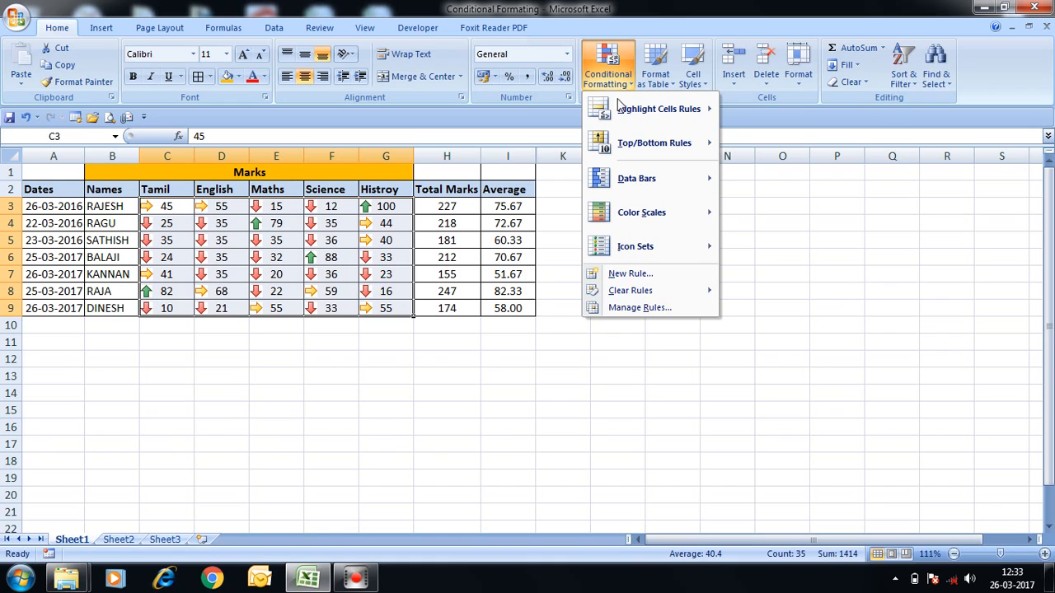
pyautogui.moveTo(623, 115)
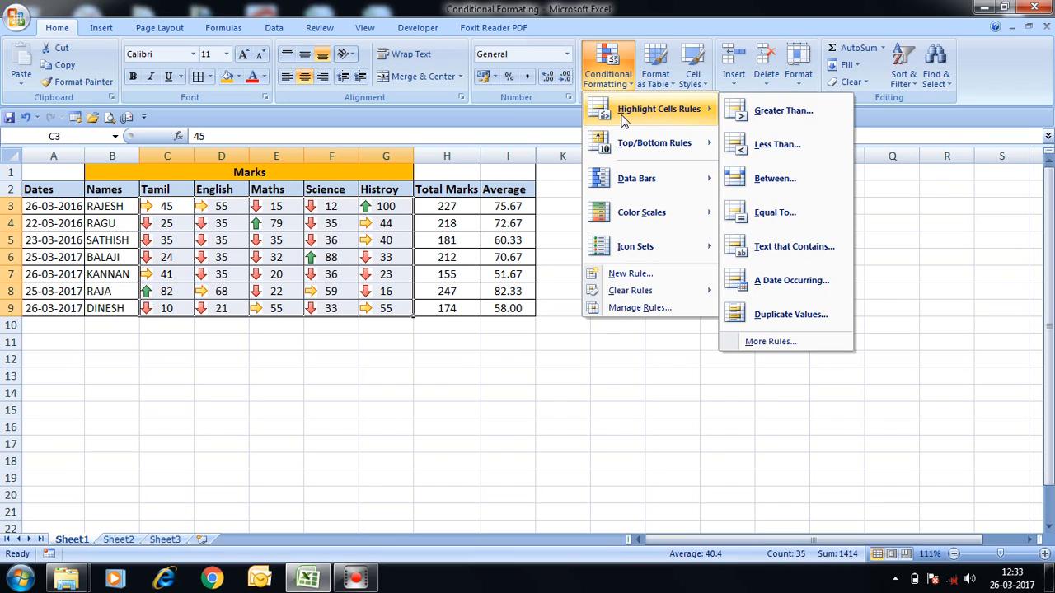
pyautogui.click(297, 370)
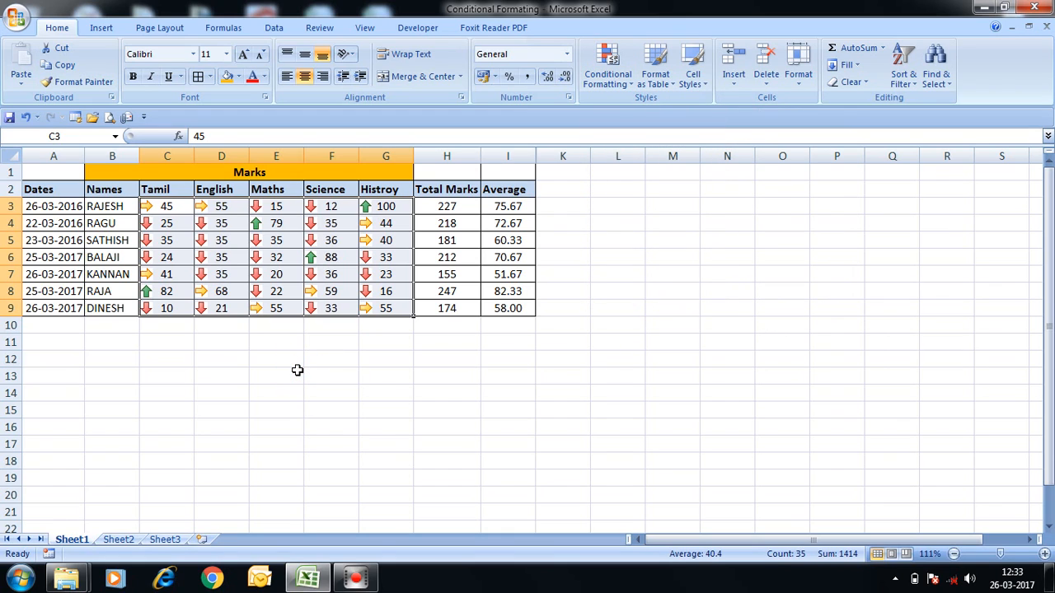